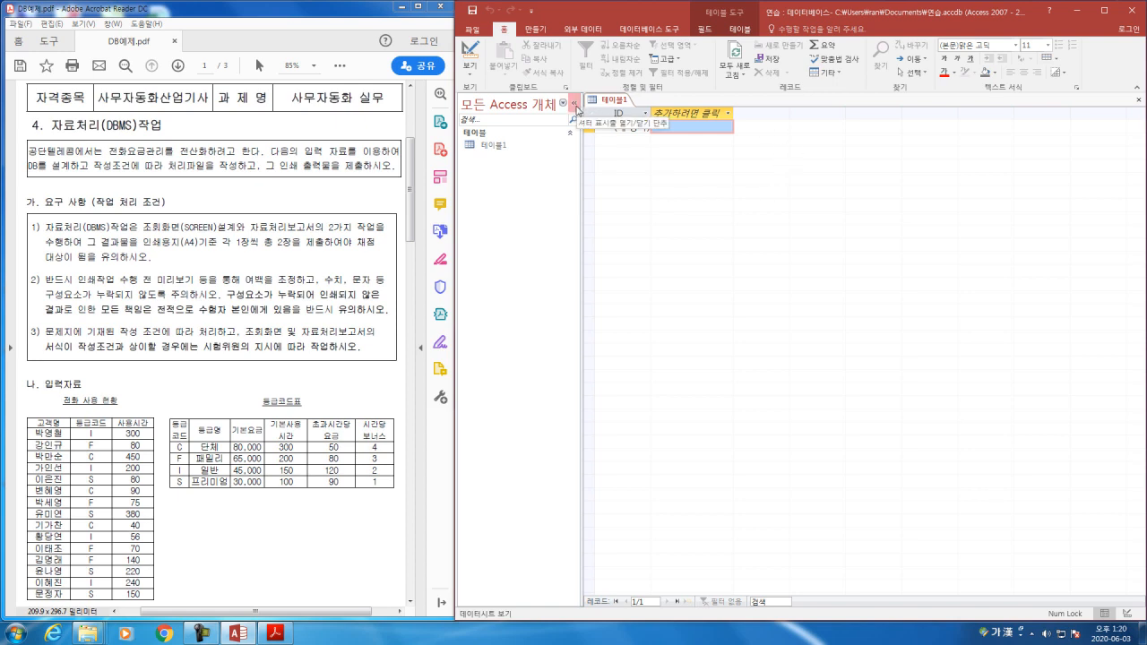
left_click(575, 104)
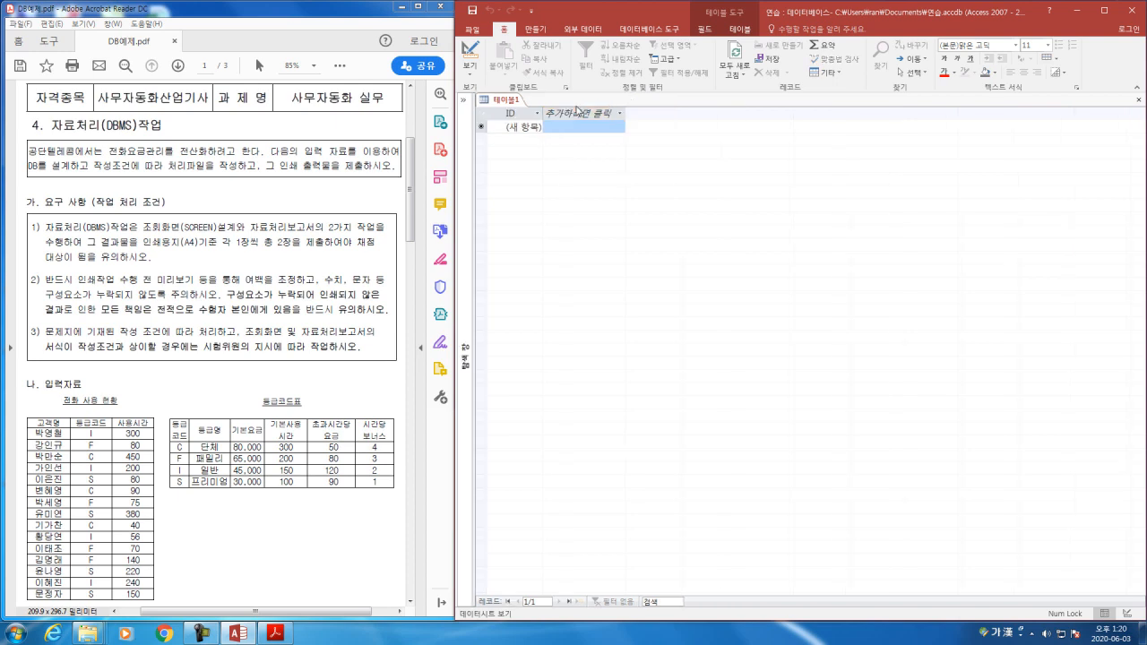
left_click(464, 101)
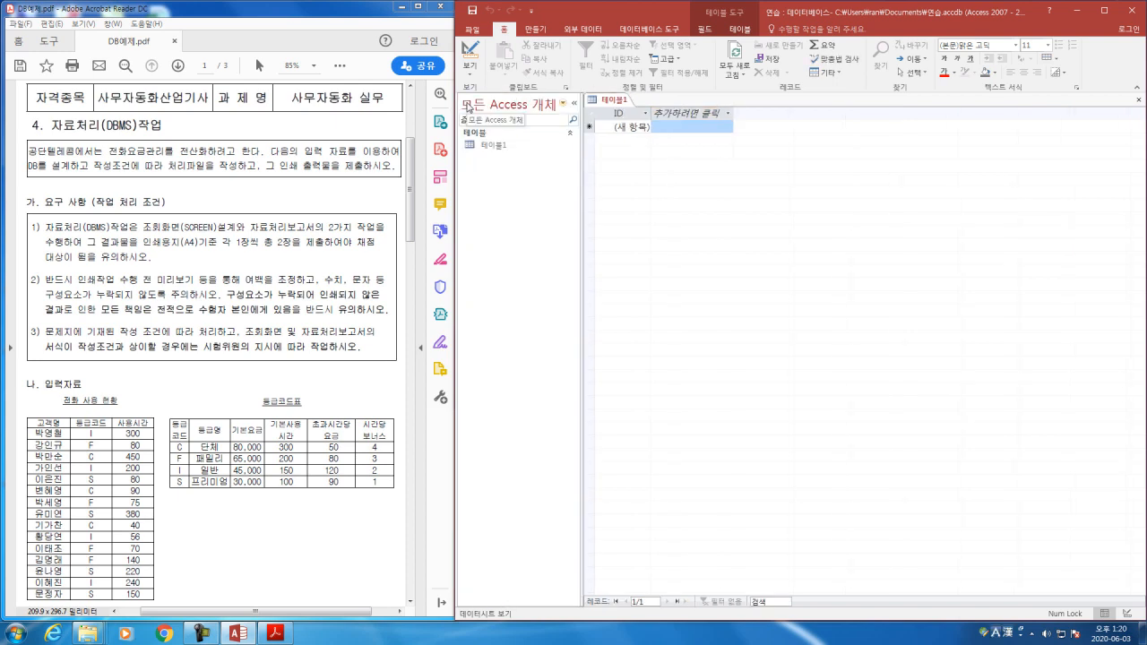
left_click(575, 104)
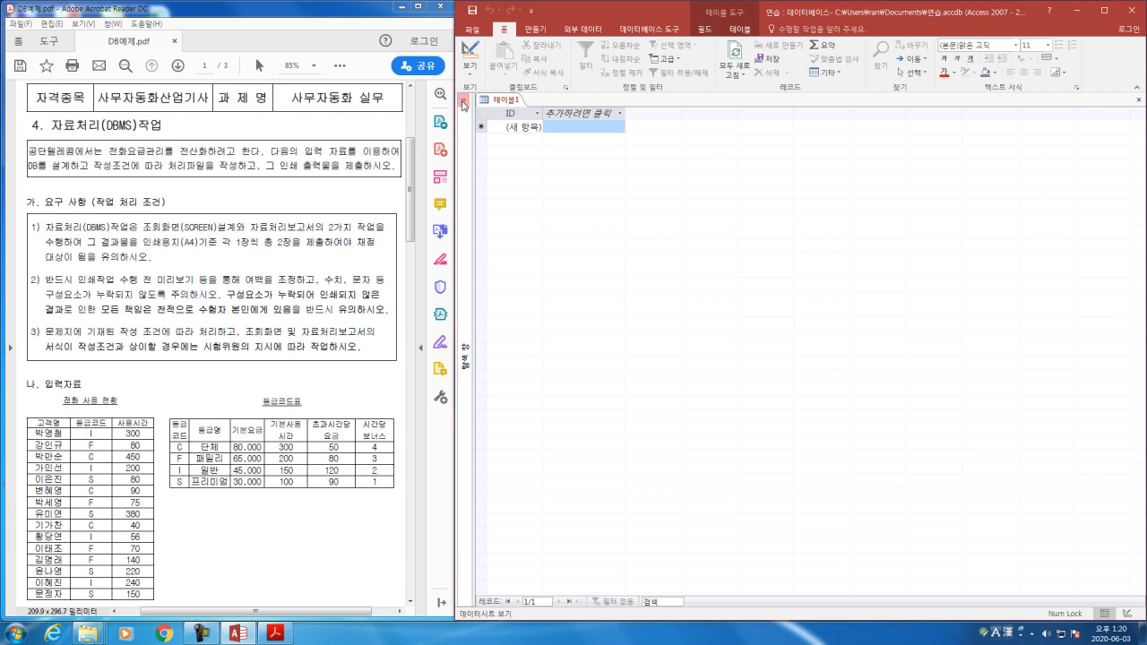
left_click(463, 102)
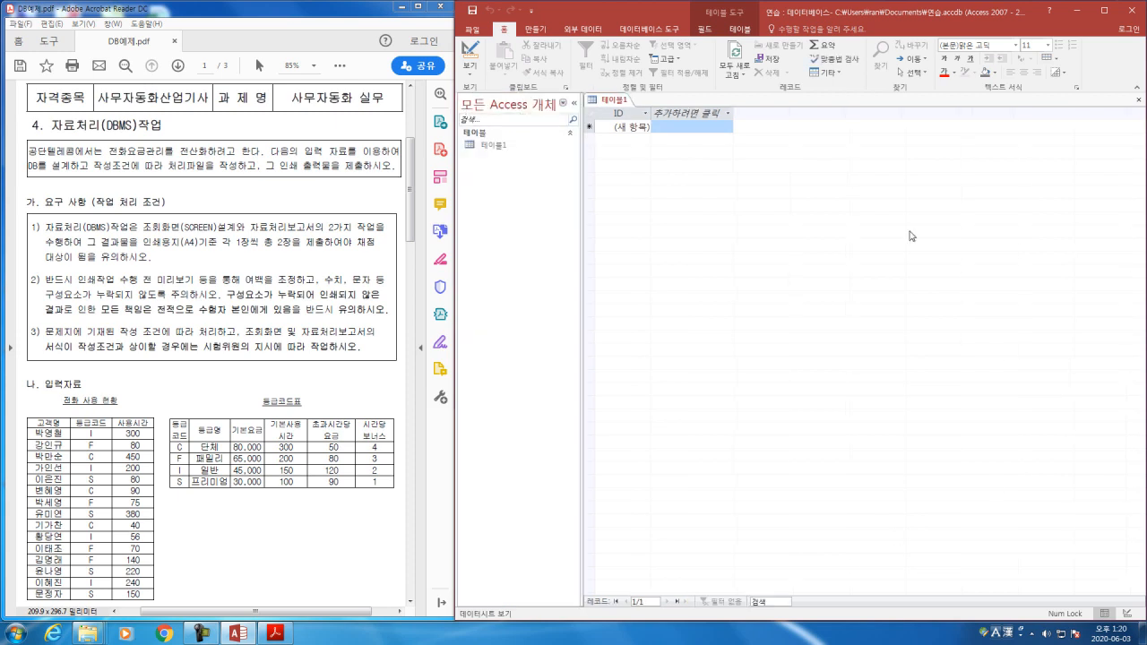
Step: Close the open blank table 테이블1 and create a new blank table in the database
left_click(1140, 101)
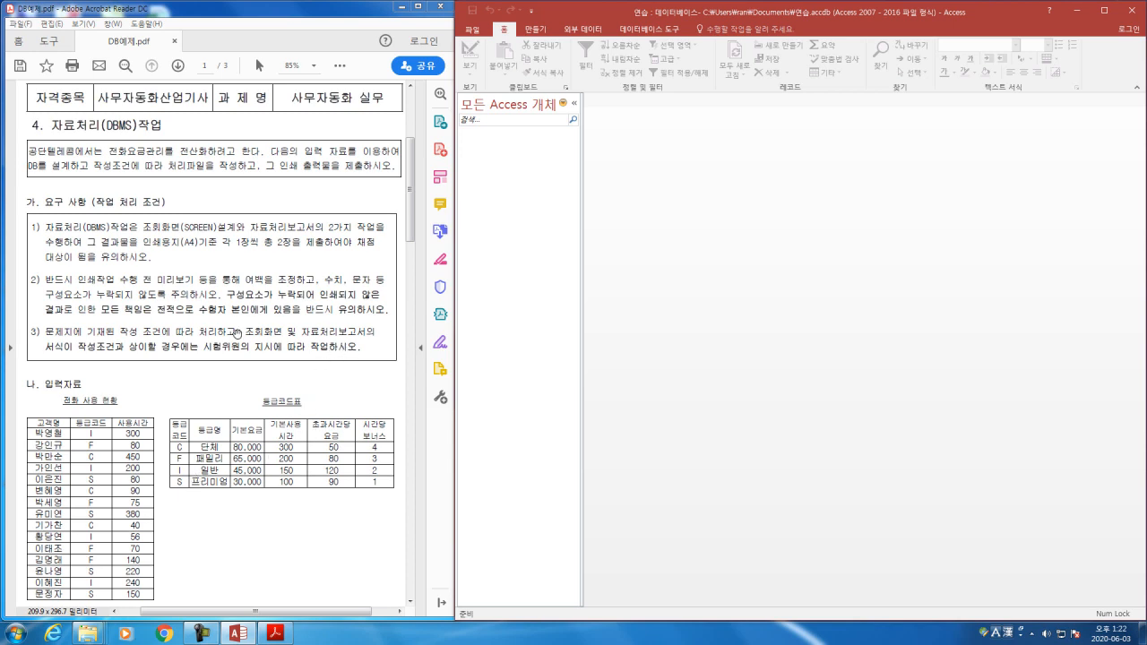
left_click_drag(410, 174, 400, 223)
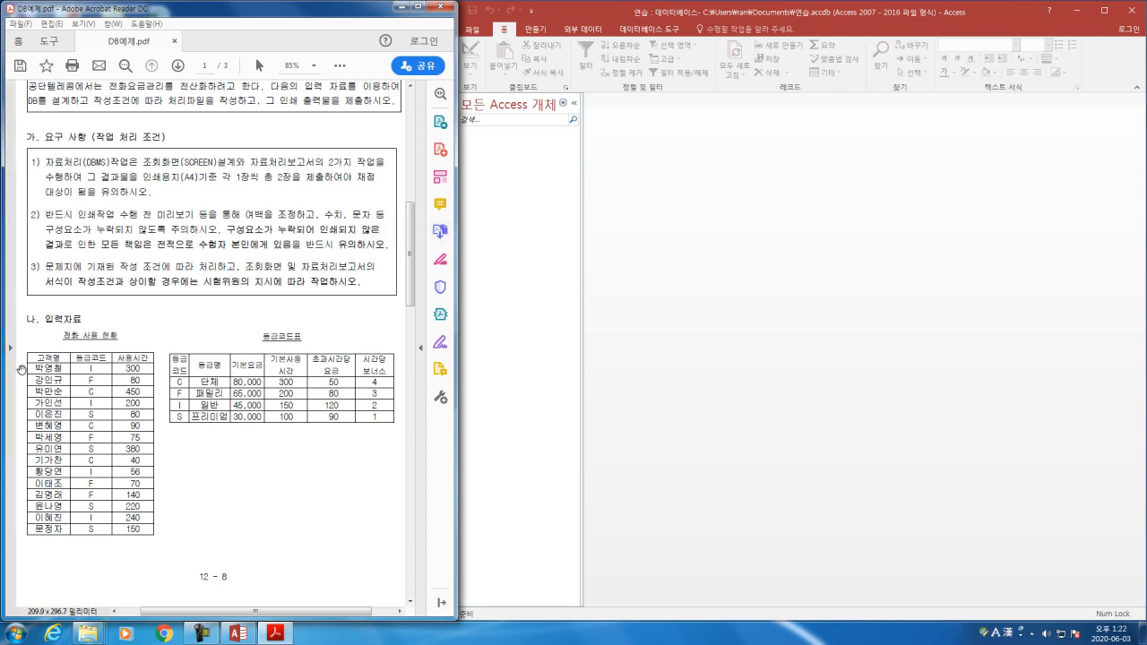
left_click(747, 315)
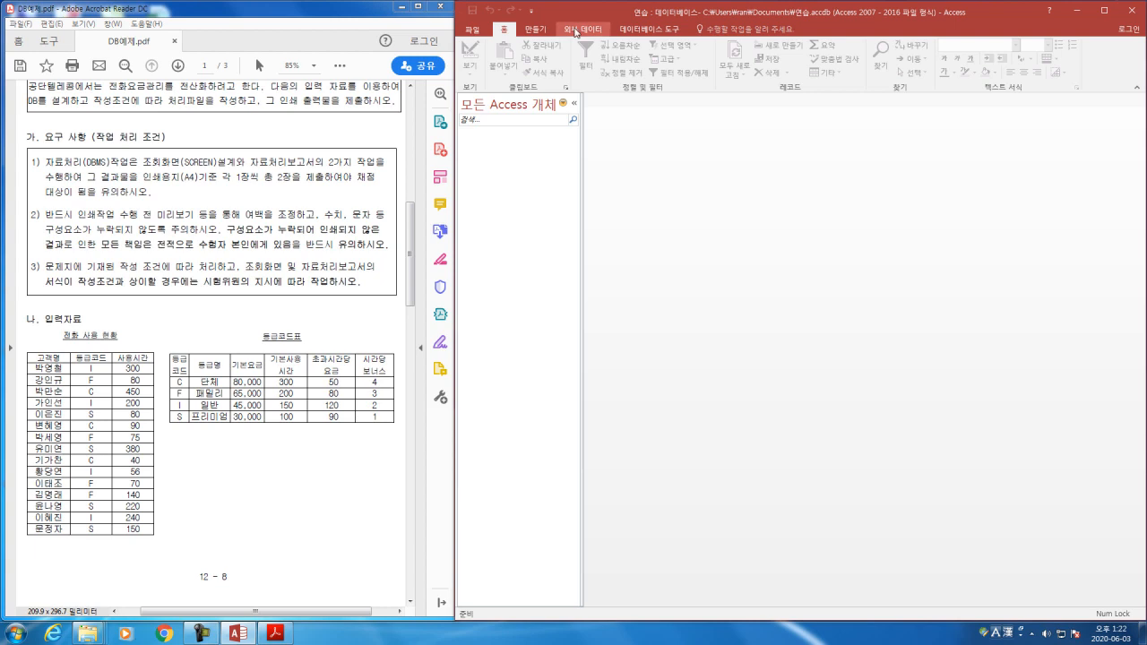
left_click(536, 31)
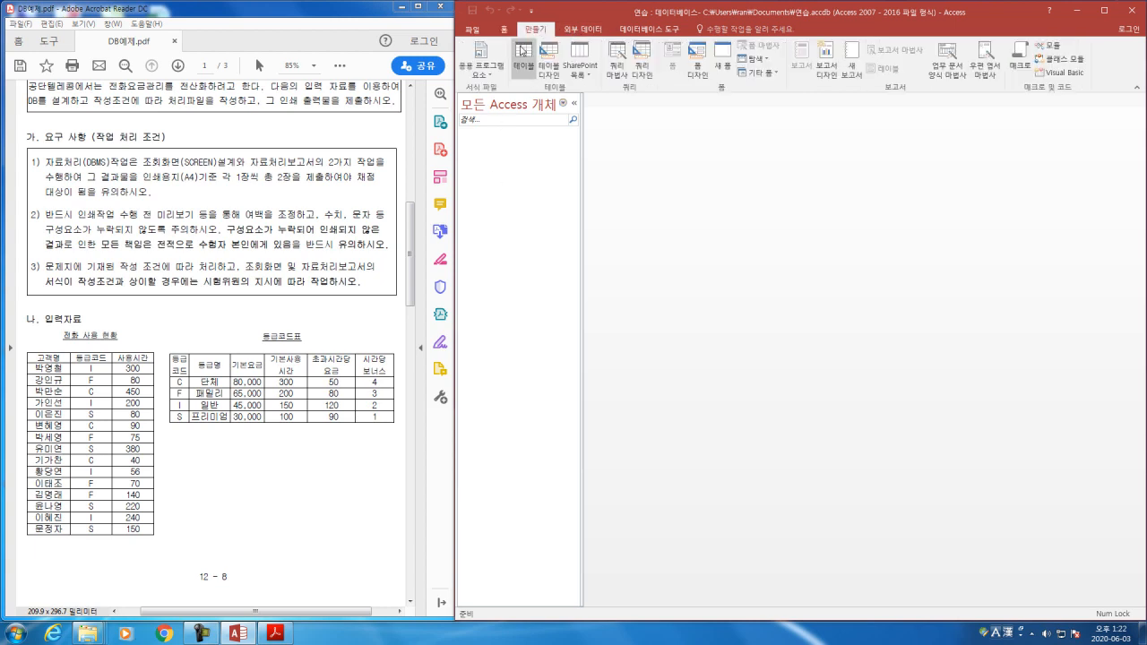
left_click(523, 50)
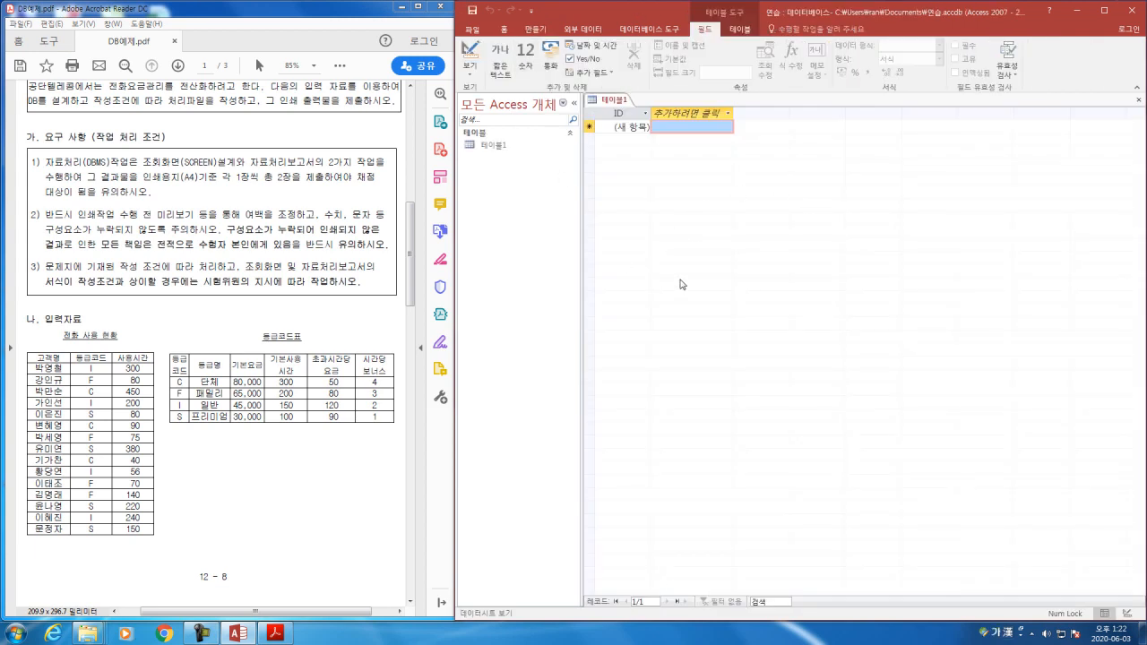
left_click(617, 103)
left_click(473, 79)
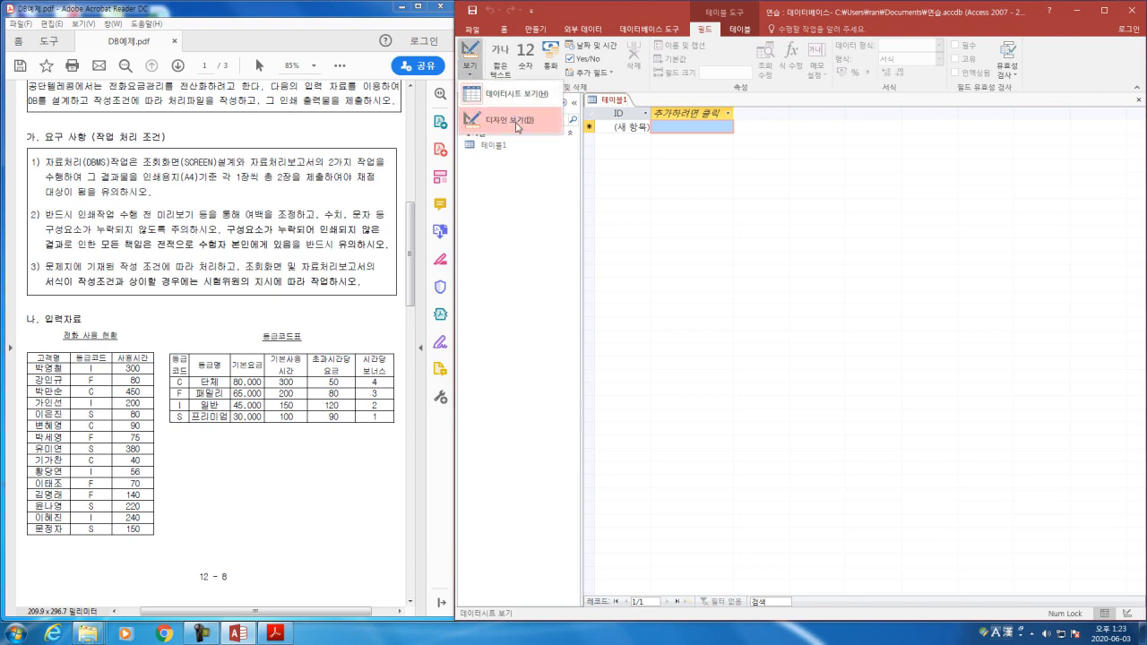
left_click(611, 104)
right_click(614, 105)
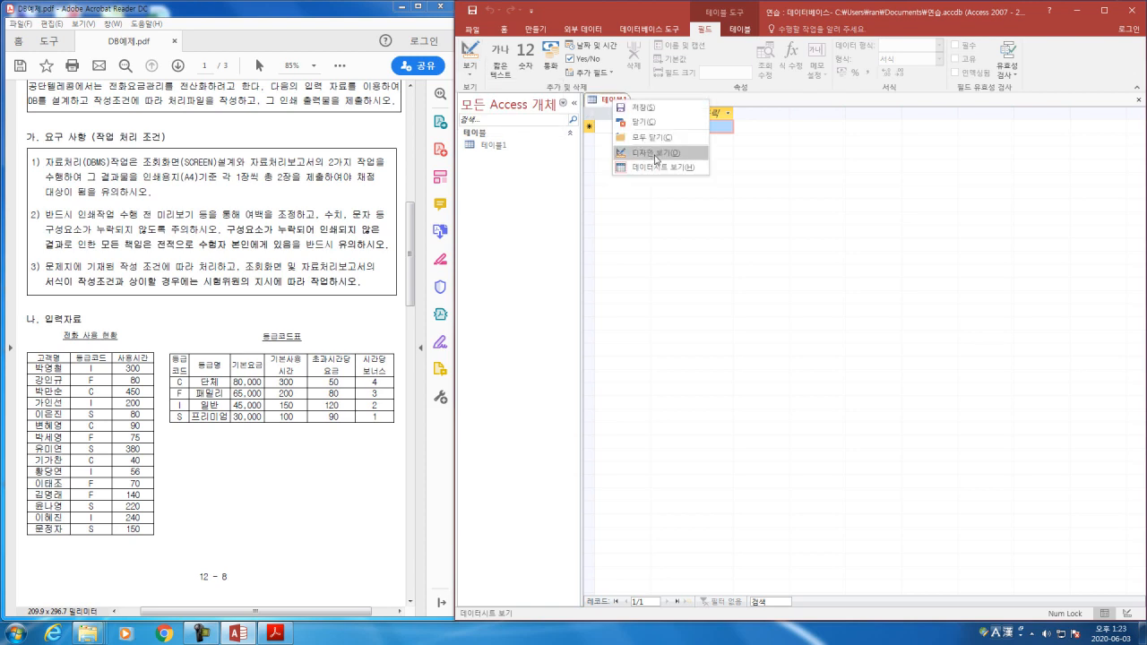
left_click(491, 148)
right_click(492, 148)
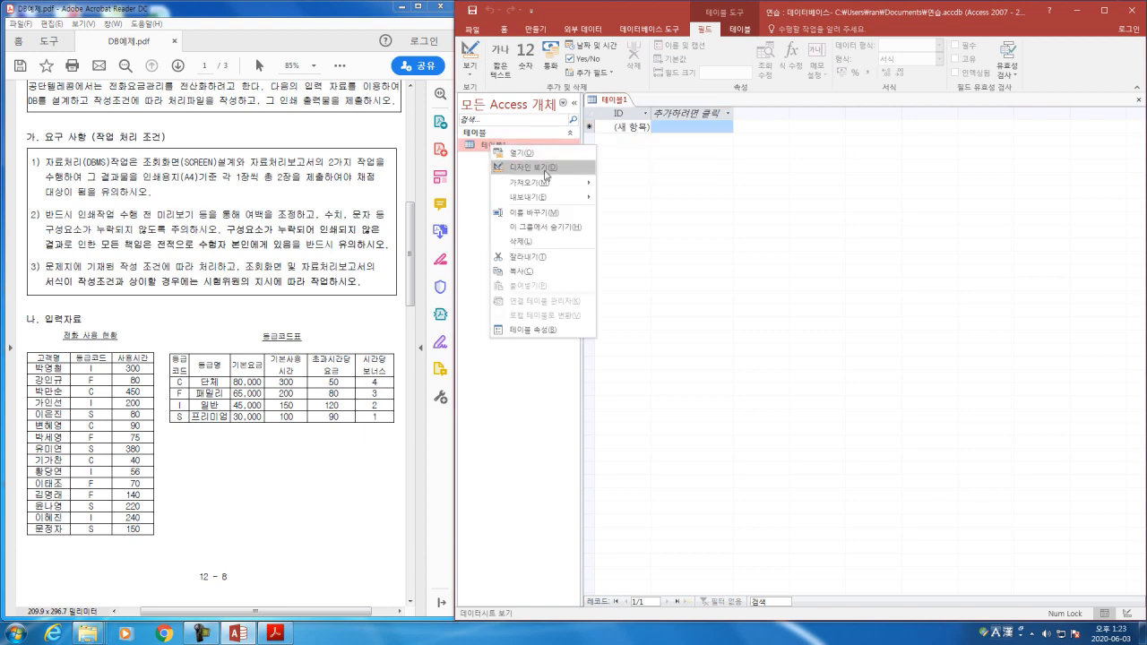
left_click(493, 150)
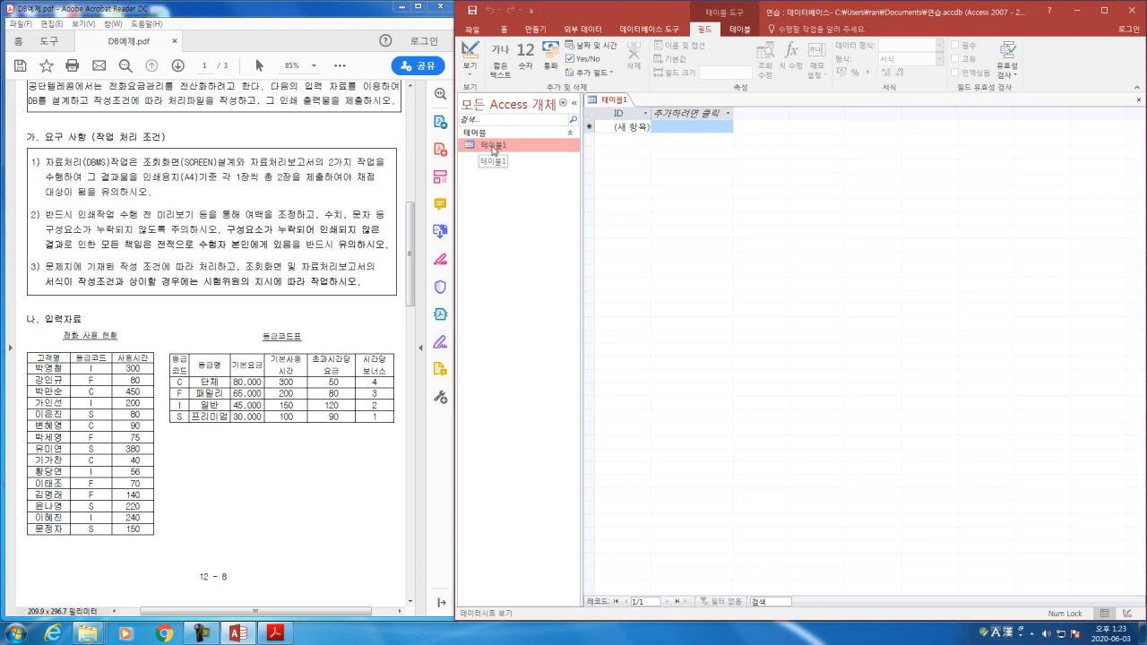
Step: Switch the new table to Design view, saving it under the name 전화 사용 현황
left_click(470, 66)
left_click(484, 120)
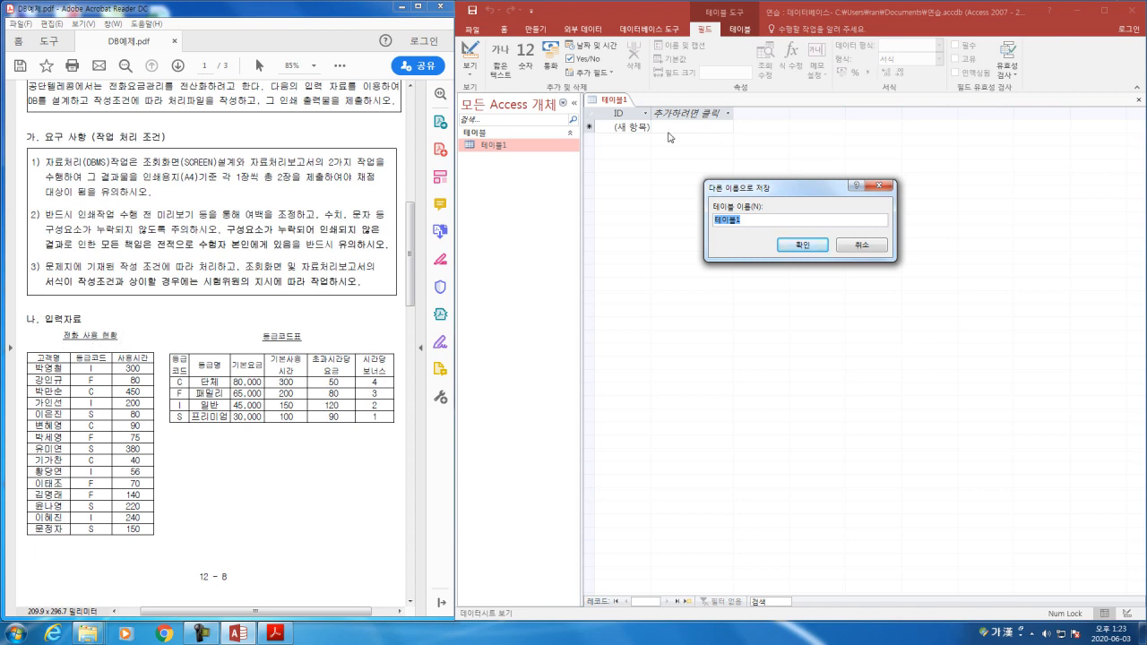
type("전화 사용 현황")
left_click(803, 245)
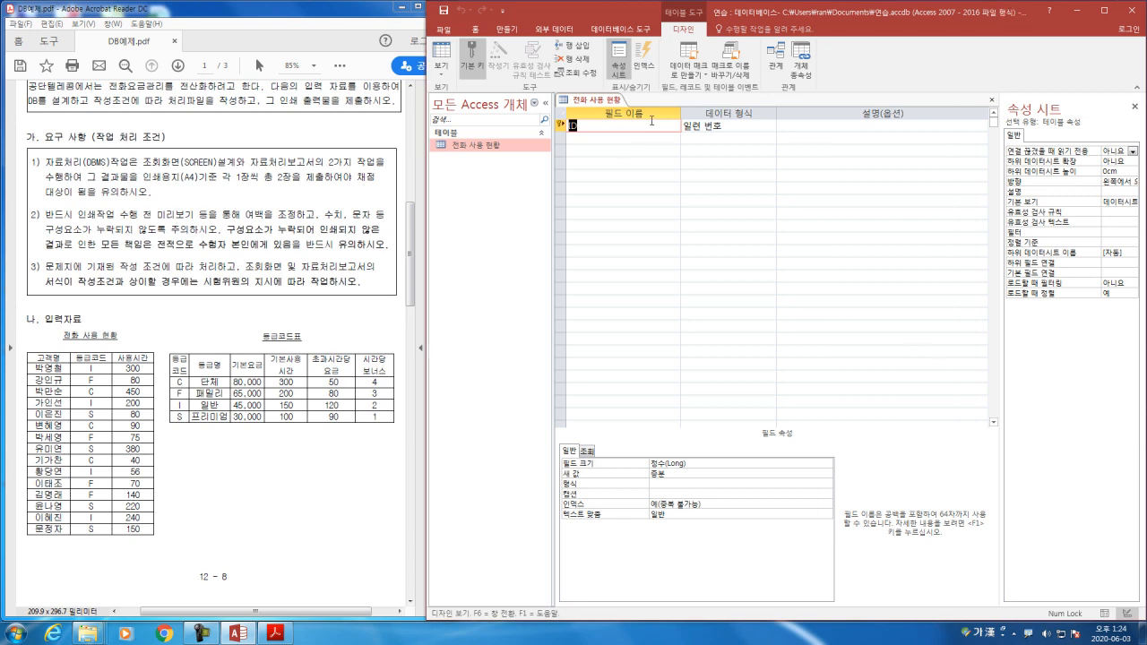
mouse_move(583, 122)
left_mouse_down()
mouse_move(575, 111)
mouse_move(556, 125)
mouse_move(597, 139)
mouse_move(578, 110)
mouse_move(459, 193)
mouse_move(70, 347)
mouse_move(63, 369)
mouse_move(162, 369)
mouse_move(136, 340)
mouse_move(50, 346)
mouse_move(27, 363)
left_mouse_up()
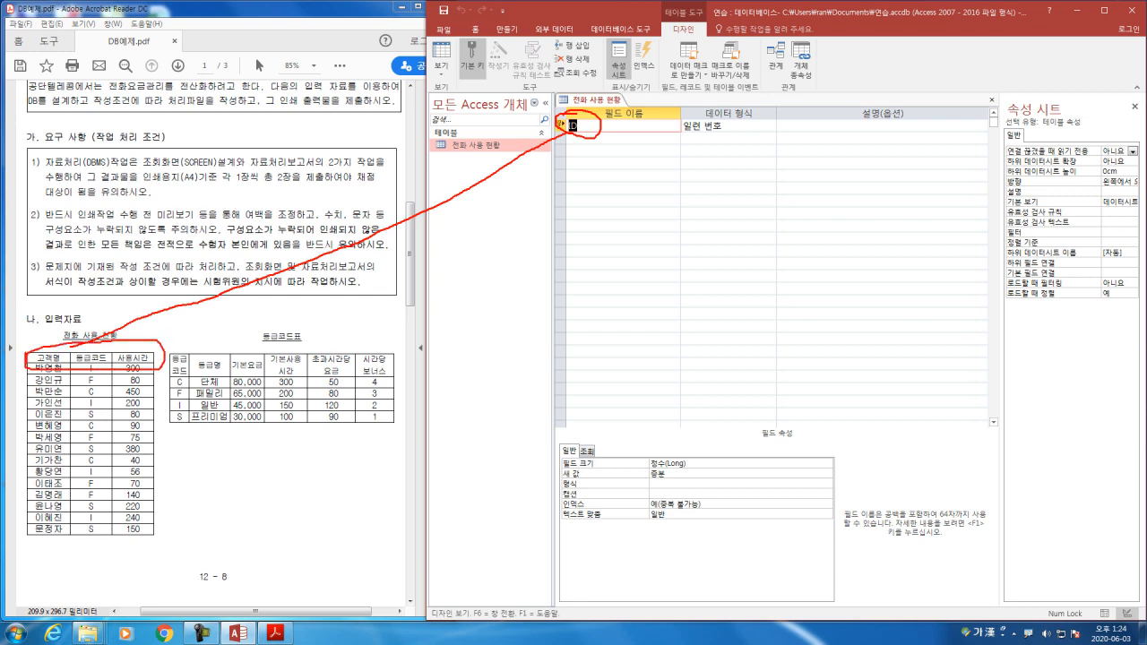
mouse_move(607, 129)
left_mouse_down()
mouse_move(621, 124)
mouse_move(640, 150)
left_mouse_up()
key("Escape")
Step: Rename the ID field to 고객명 and set its data type to 짧은 텍스트
double_click(574, 124)
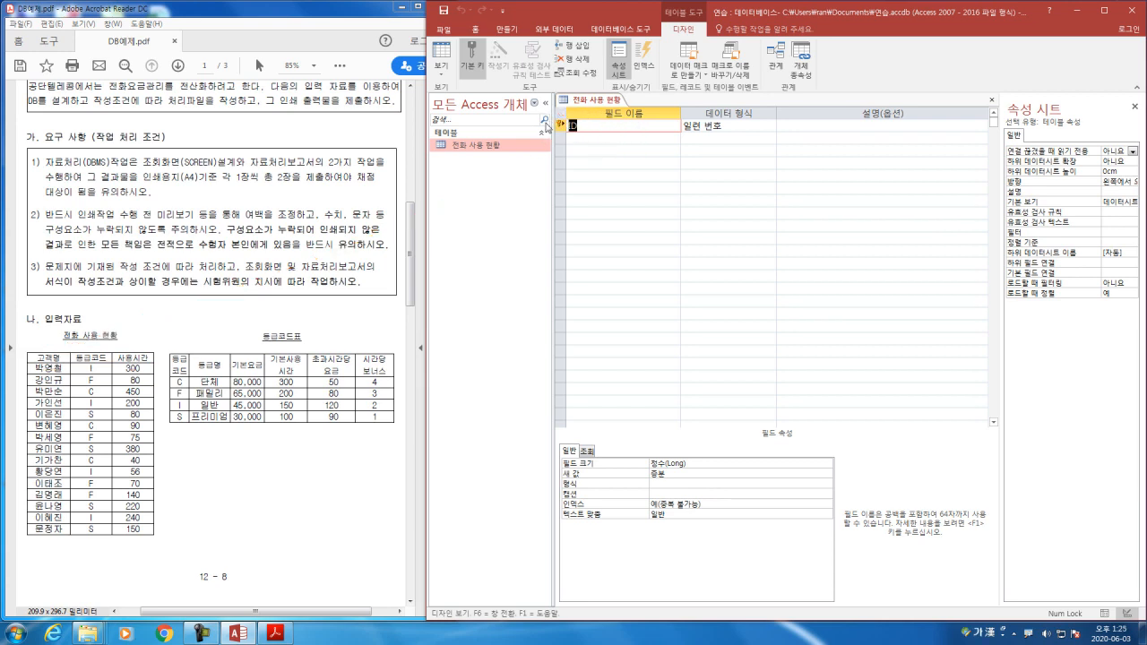
key("BackSpace")
type("고객명")
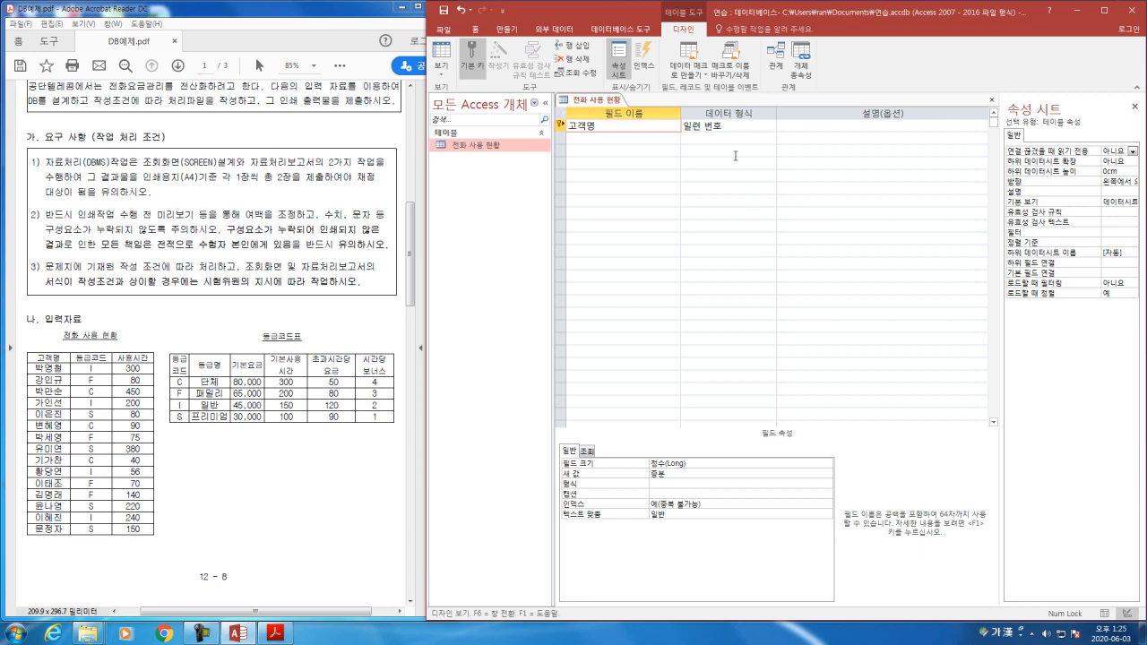
left_click(740, 126)
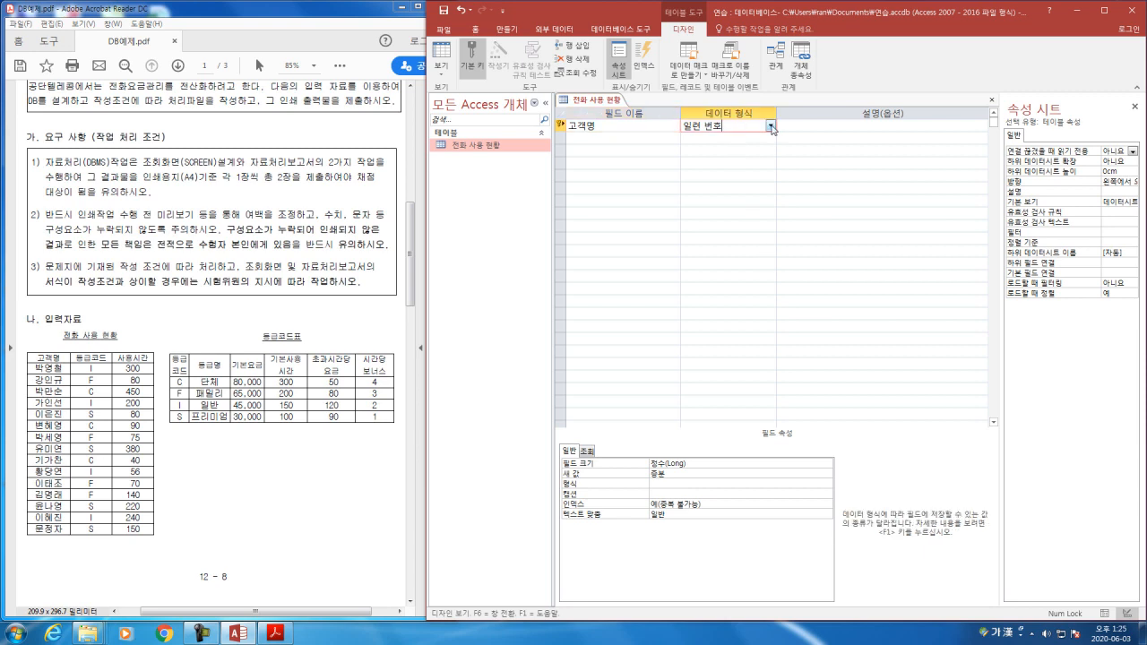
left_click(770, 128)
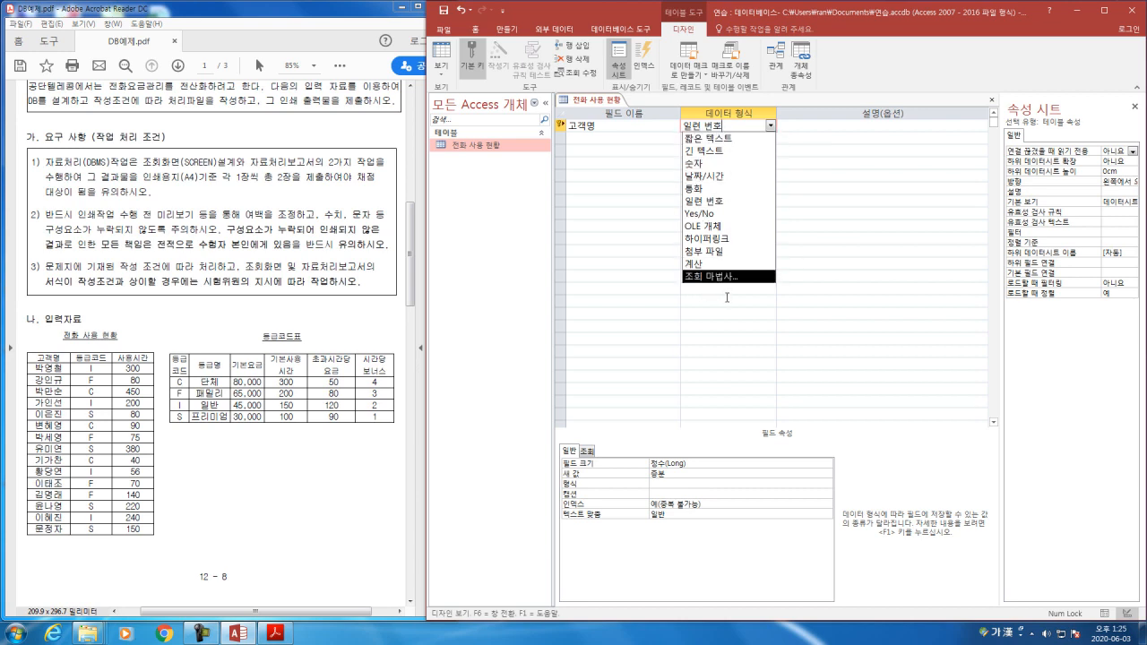
left_click(721, 139)
left_click(771, 127)
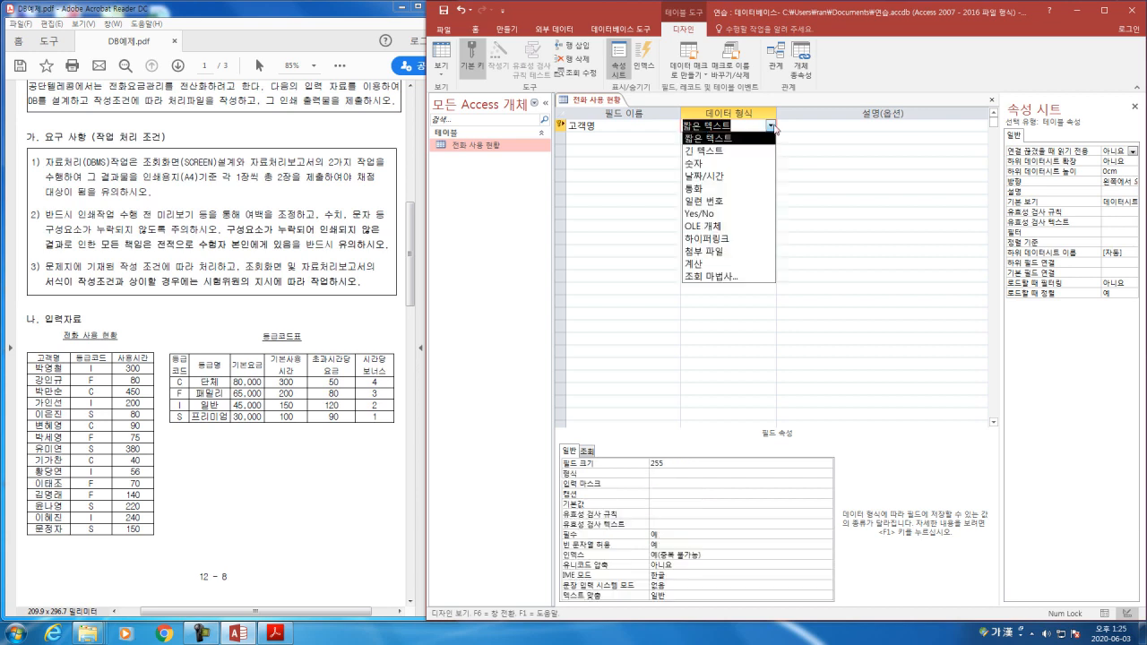
left_click(737, 139)
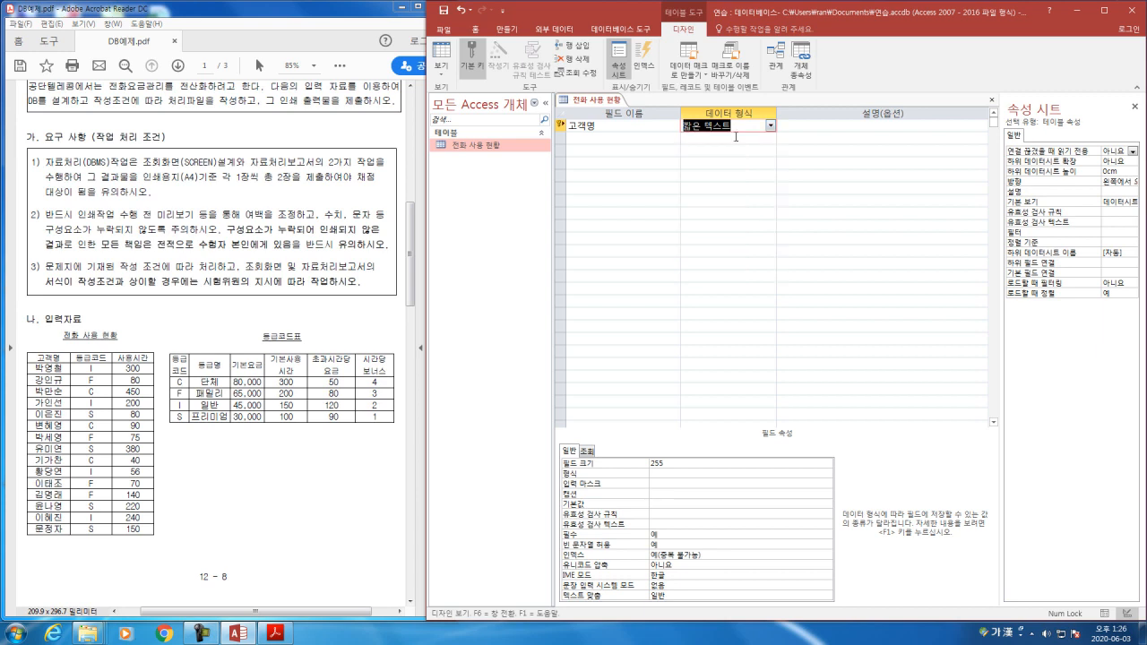
left_click(770, 127)
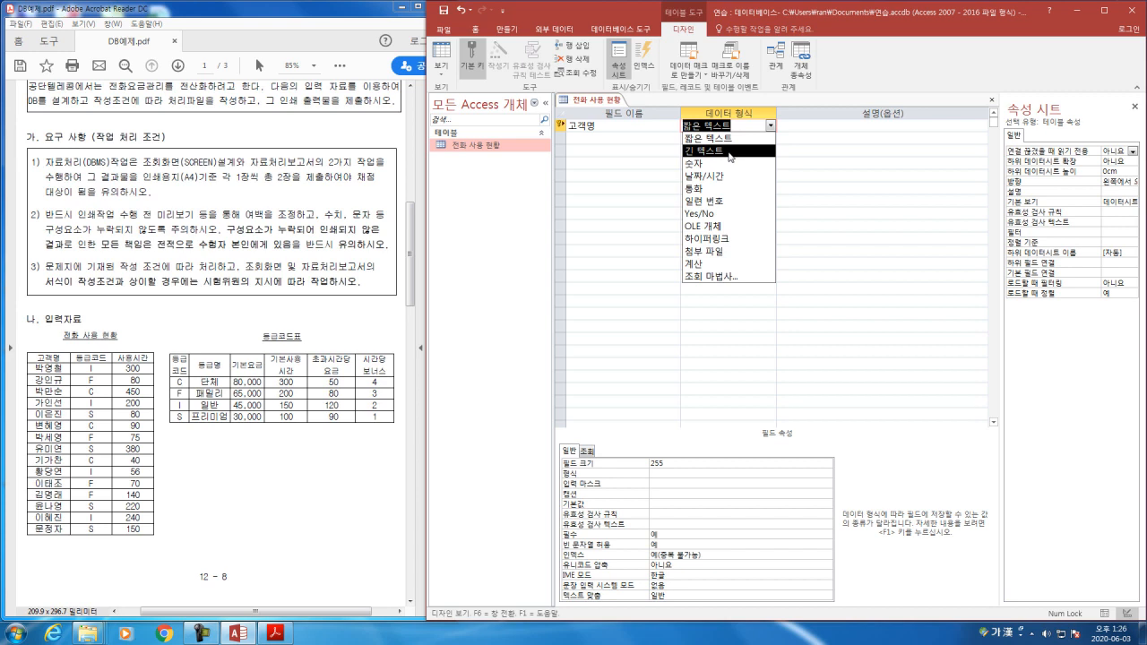
left_click(728, 139)
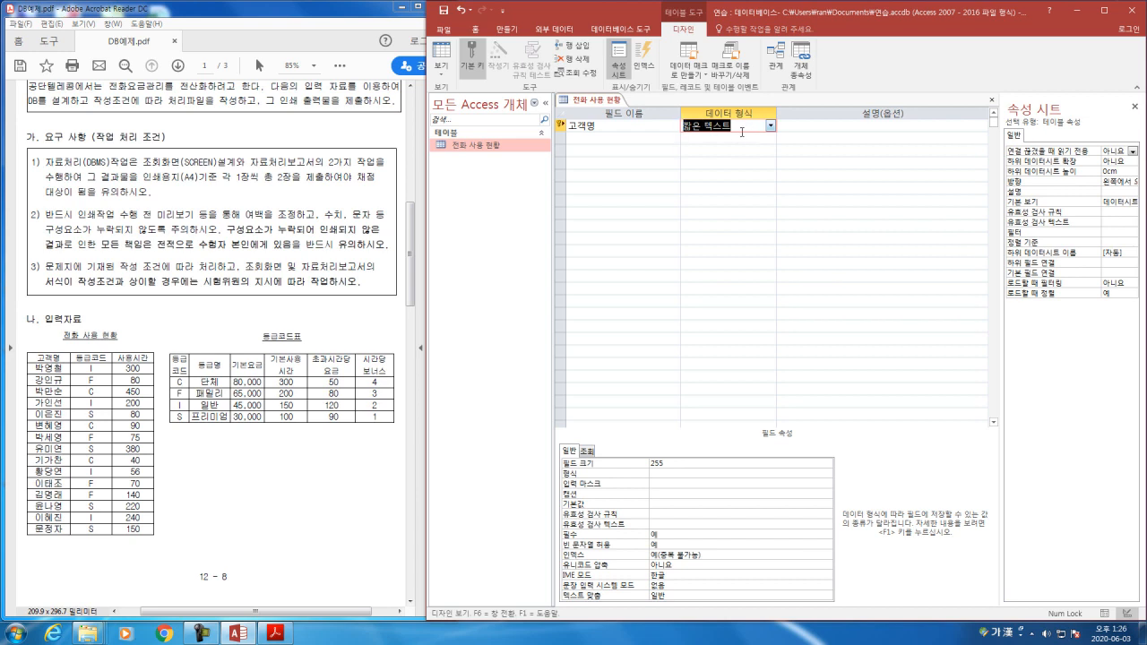
left_click(880, 126)
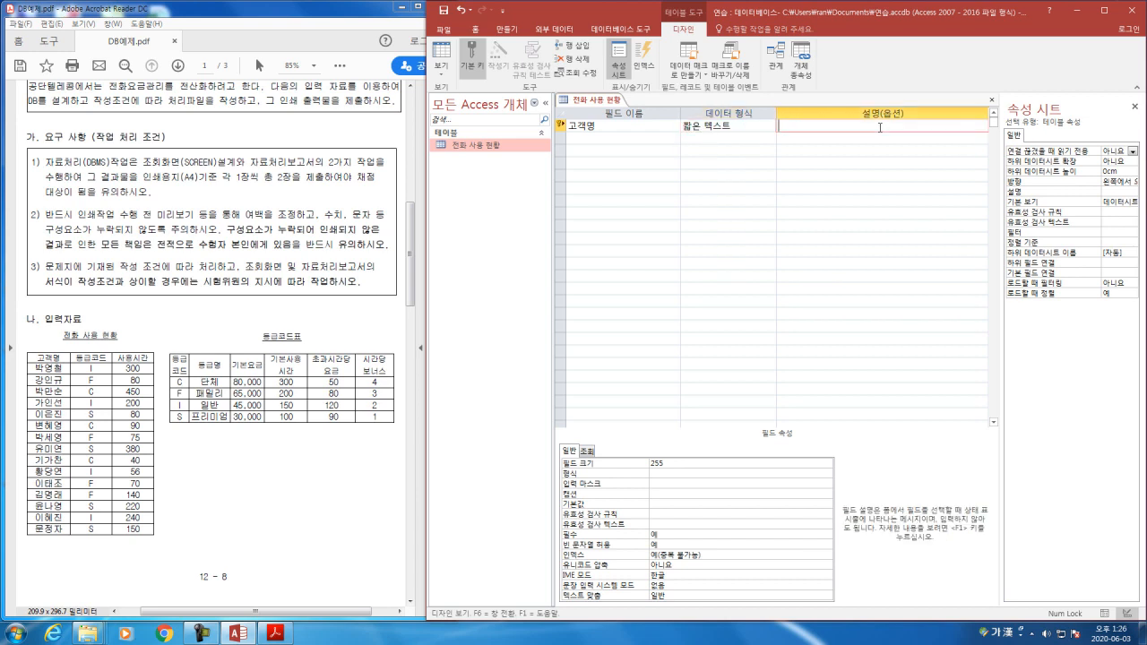
Step: Add a second field named 등급코드 with the data type 짧은 텍스트
left_click(631, 138)
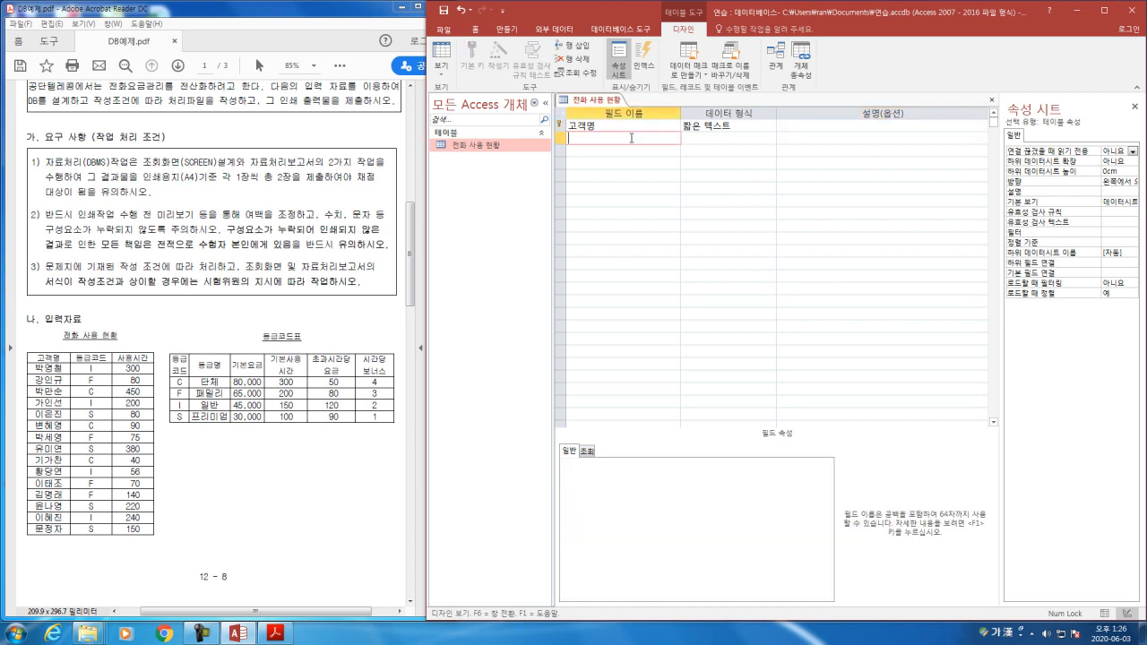
type("등그브")
key("BackSpace")
key("BackSpace")
type("급ㅋㅗ드")
left_click(740, 136)
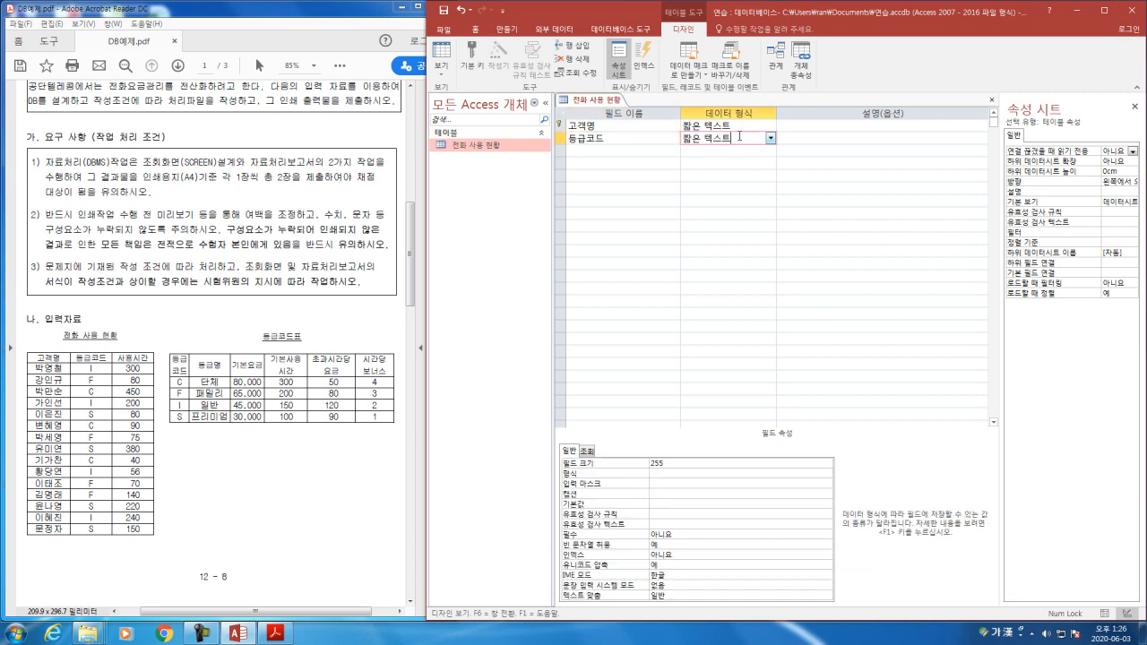
left_click(770, 138)
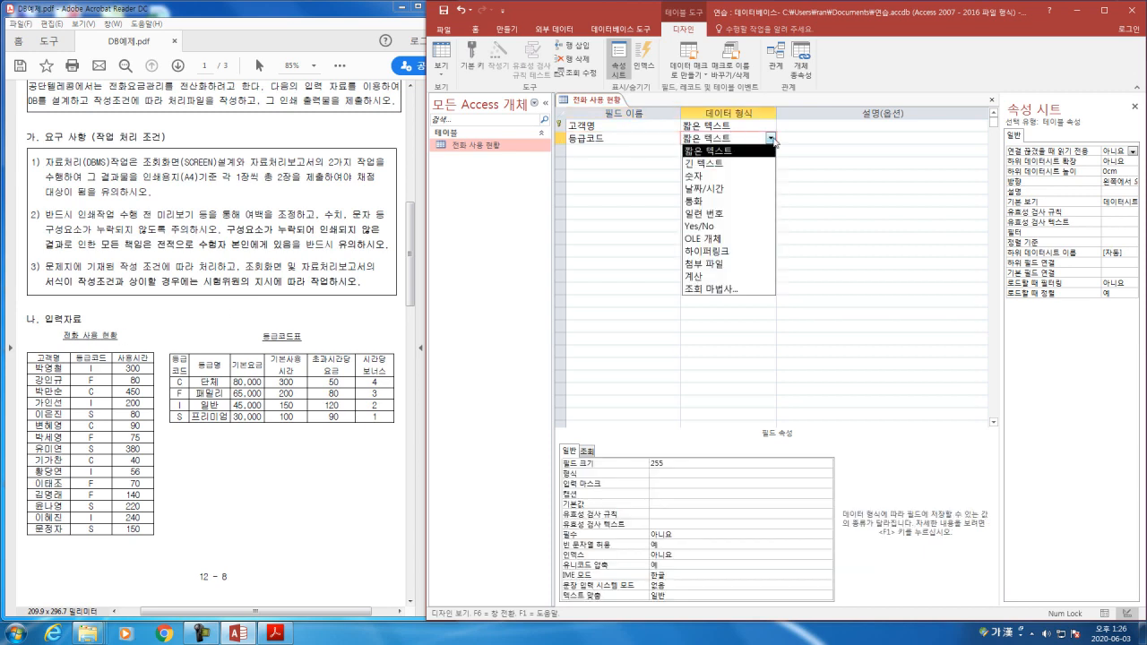
left_click(730, 154)
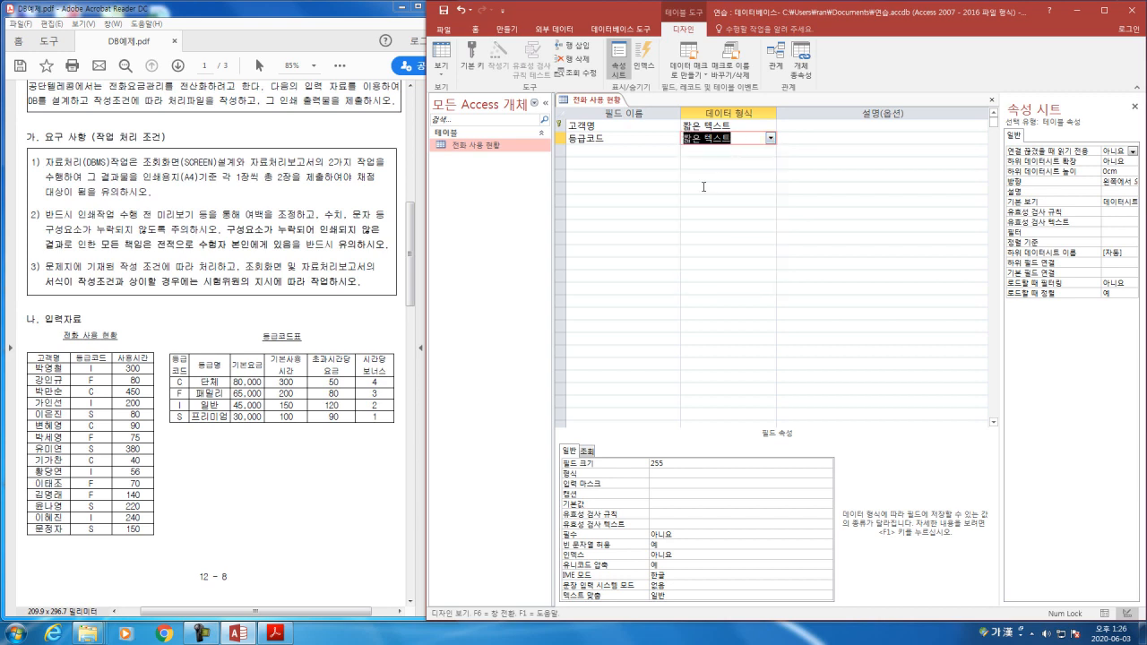
Step: Add a third field named 사용시간 and set its data type to 숫자
left_click(633, 151)
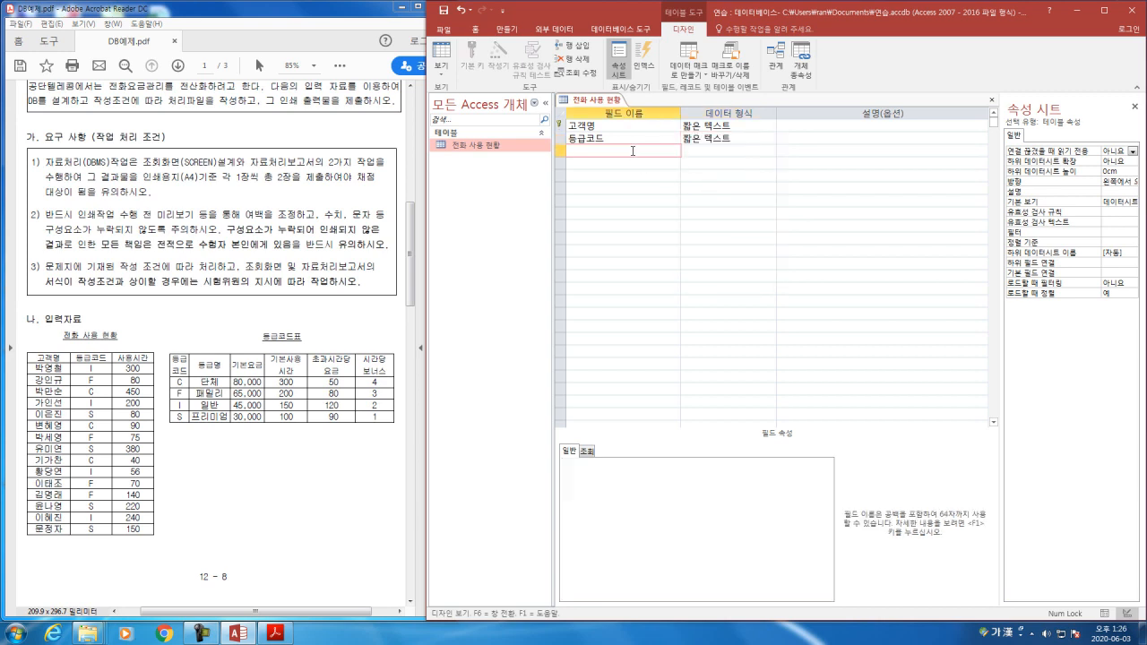
type("사요")
type("간")
key("Return")
left_click(770, 151)
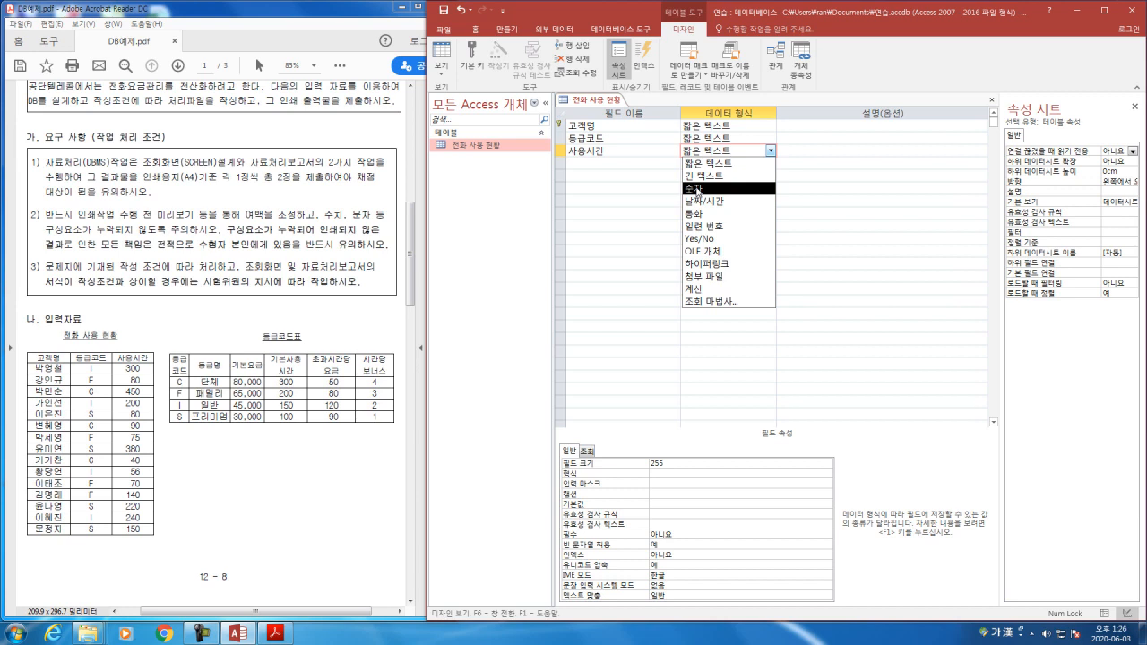
left_click(697, 189)
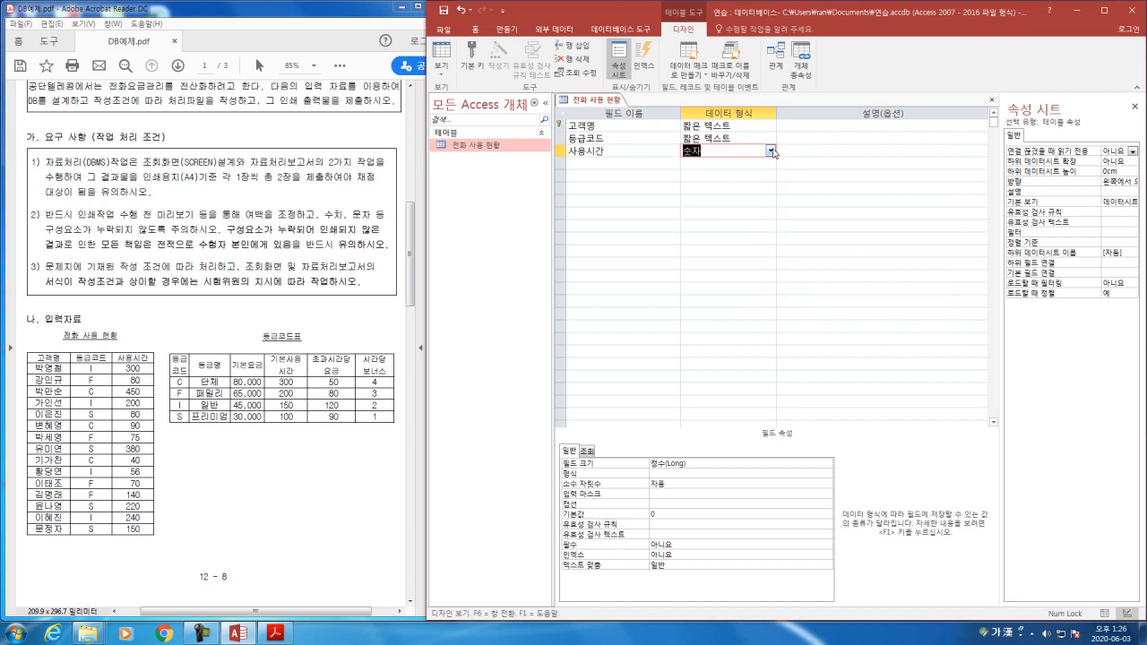
left_click(769, 152)
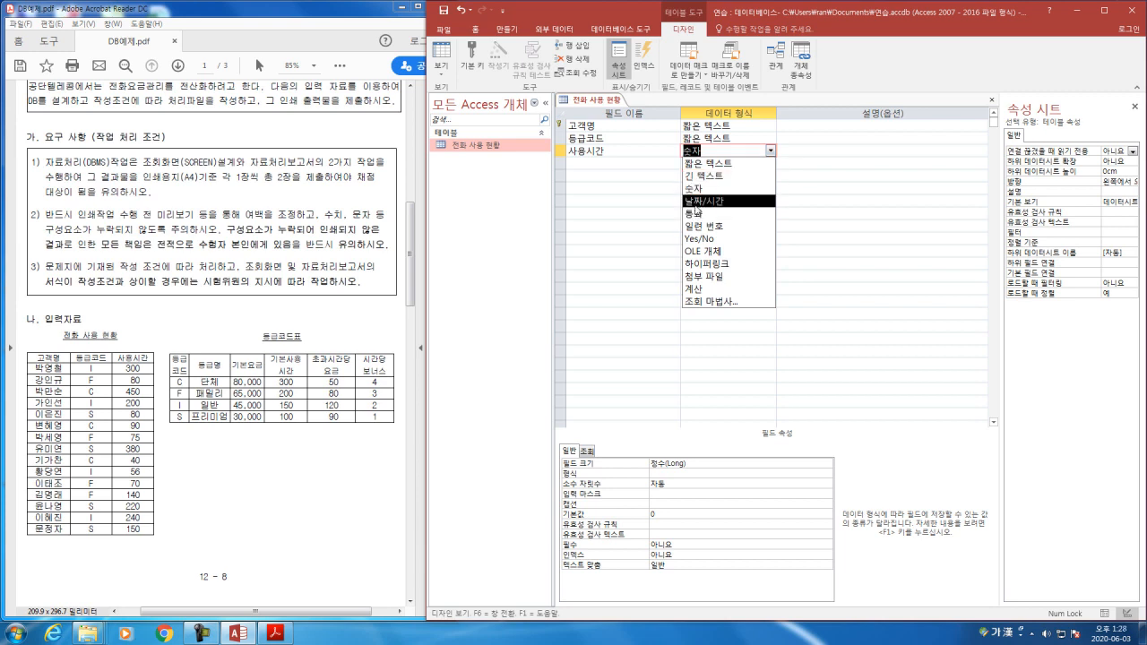
left_click(768, 151)
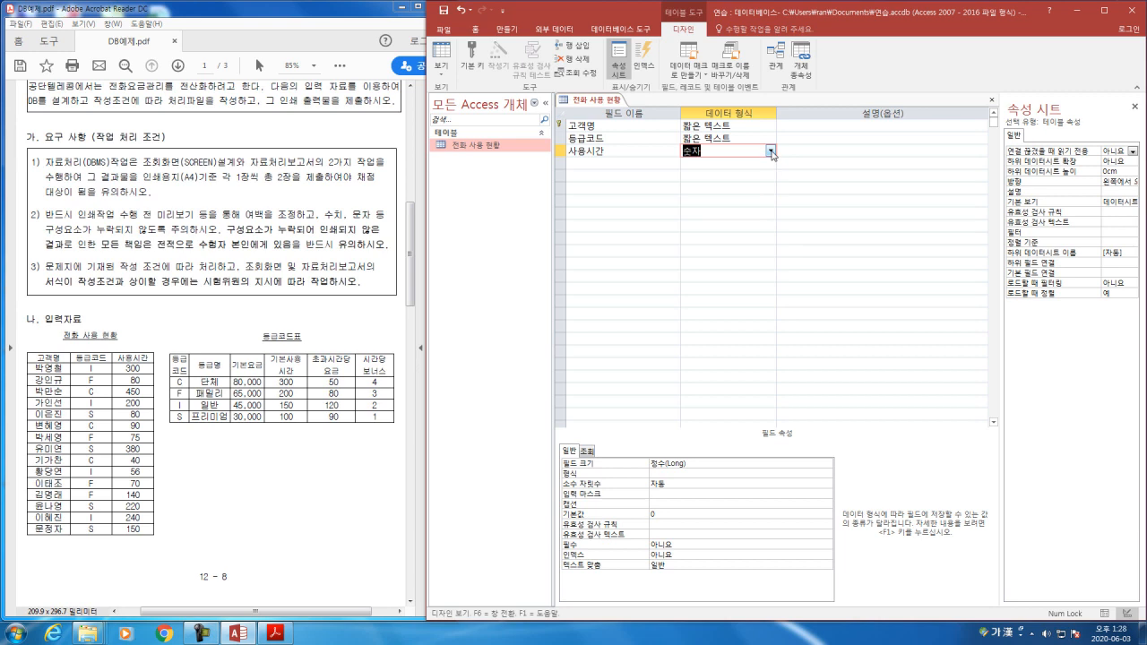
Step: Review the field size, format, input mask, caption and default value properties of 고객명, and the other field definitions
left_click(744, 125)
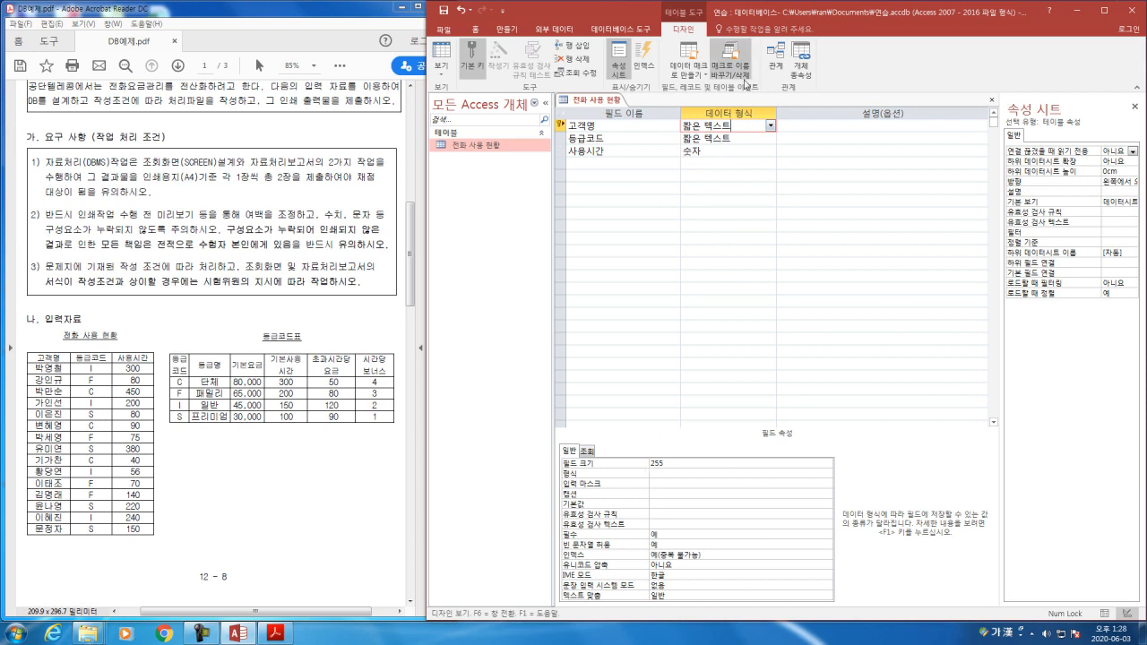
double_click(681, 466)
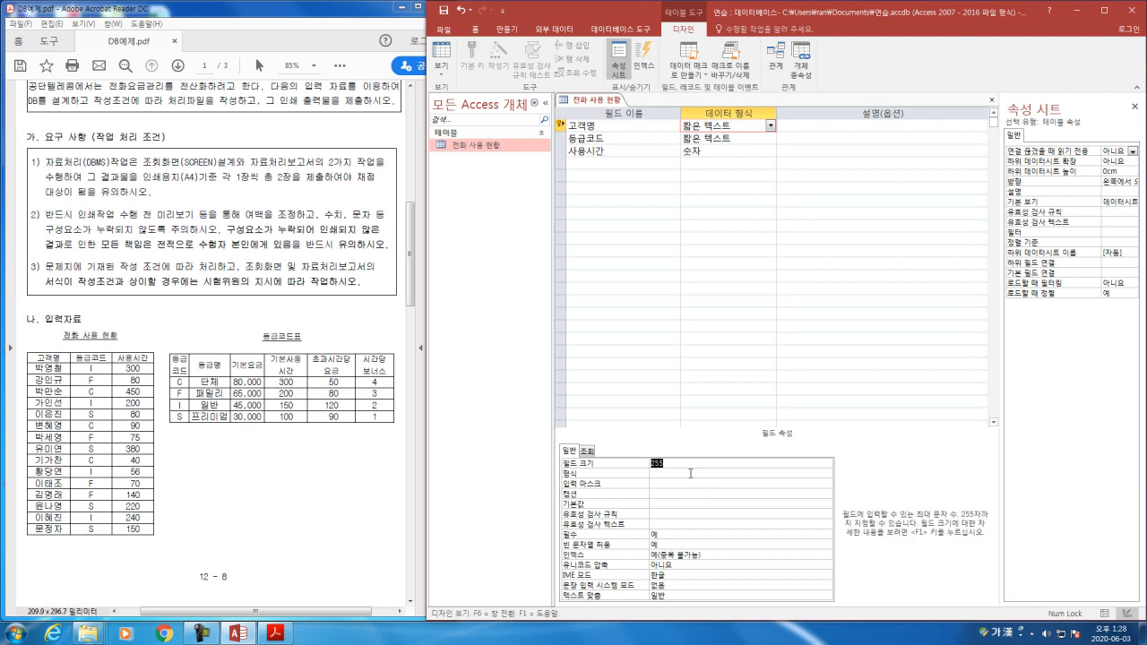
left_click(669, 475)
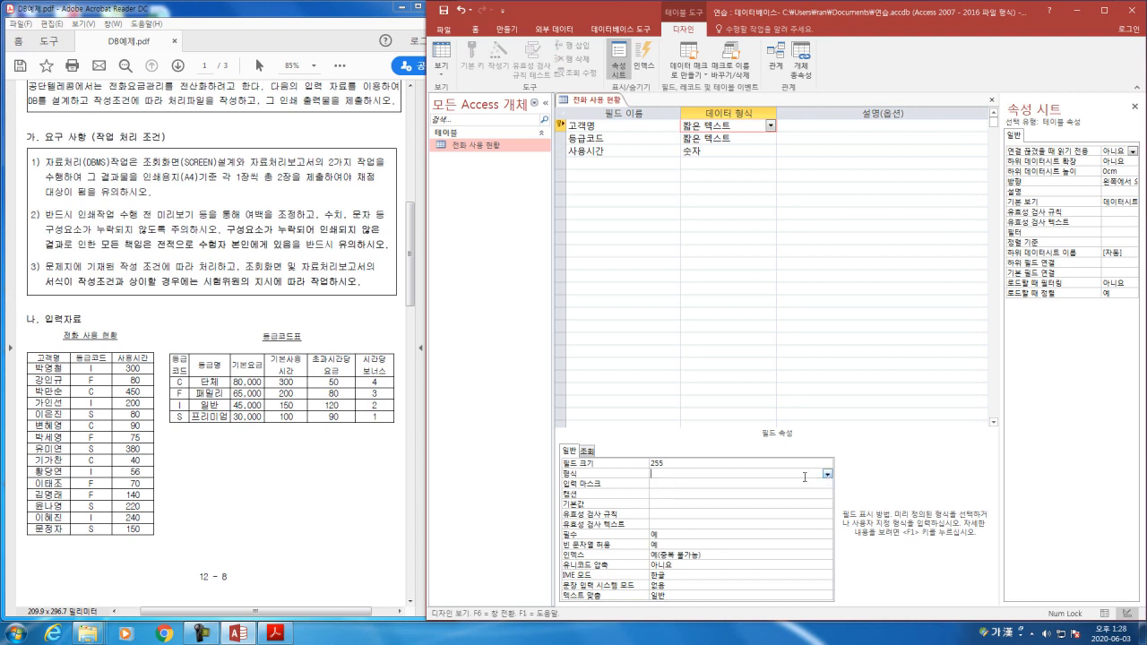
left_click(615, 485)
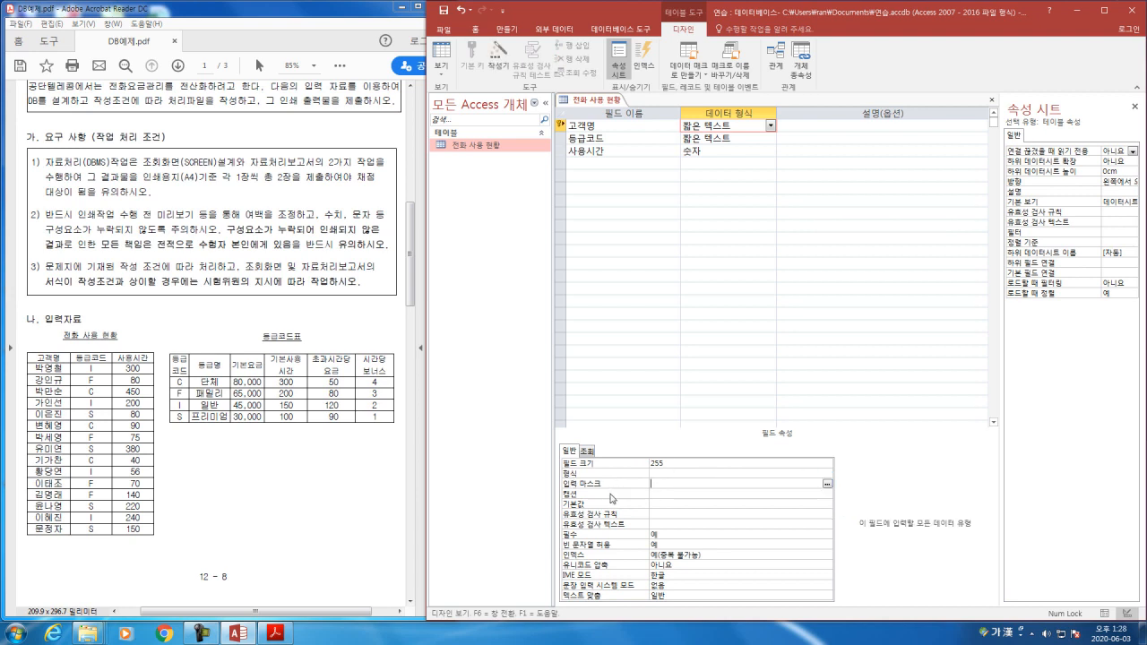
left_click(611, 495)
left_click(661, 503)
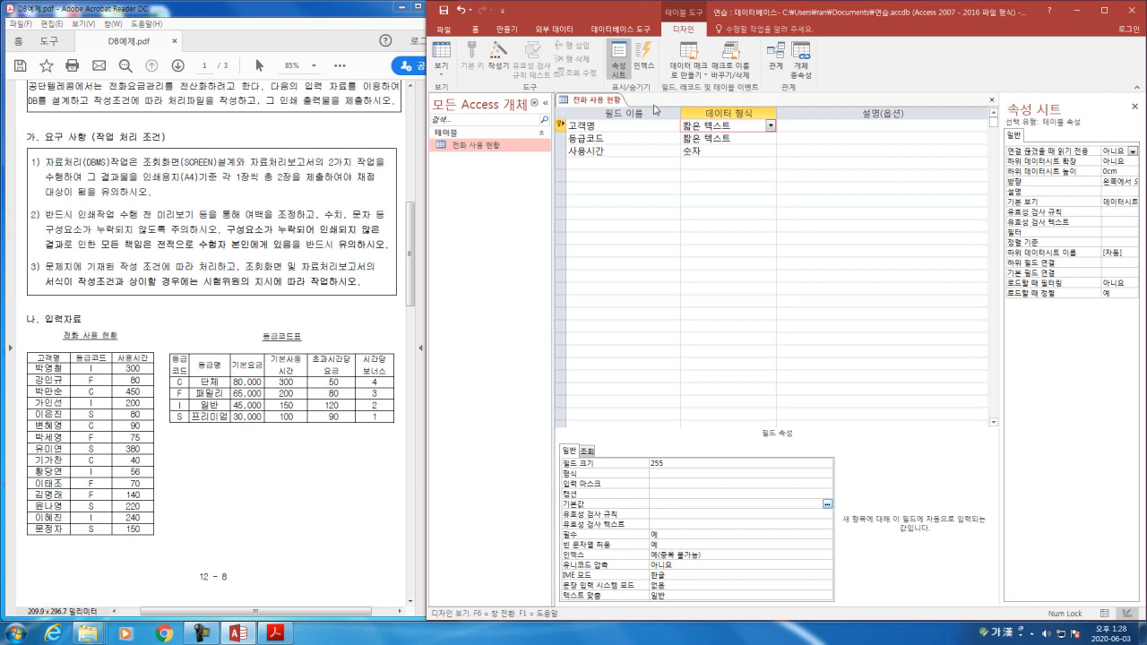
left_click(612, 102)
left_click(599, 126)
left_click(599, 138)
left_click(598, 151)
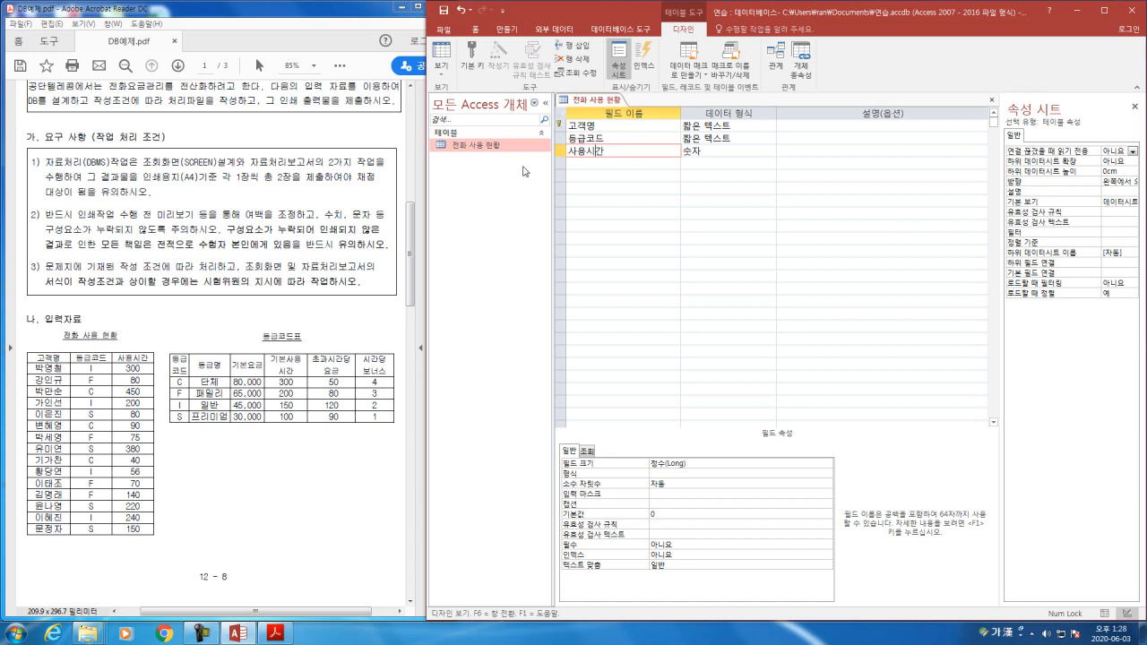
Step: Remove the primary key from the 고객명 field and close the 전화 사용 현황 table, saving the design changes
left_click(563, 126)
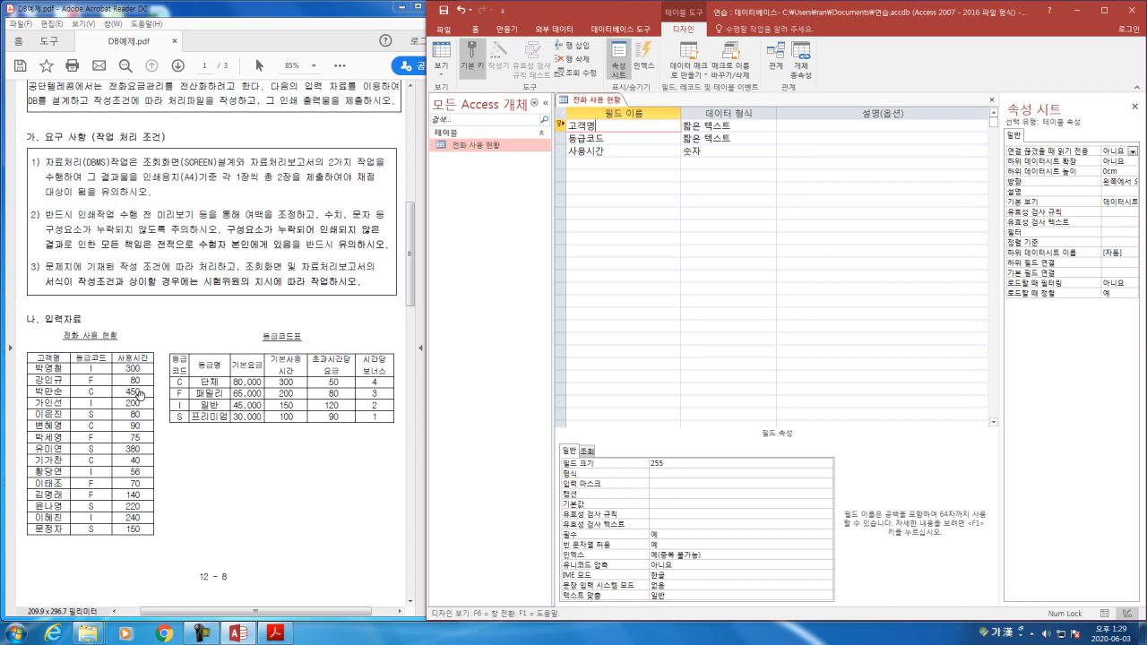
left_click(478, 61)
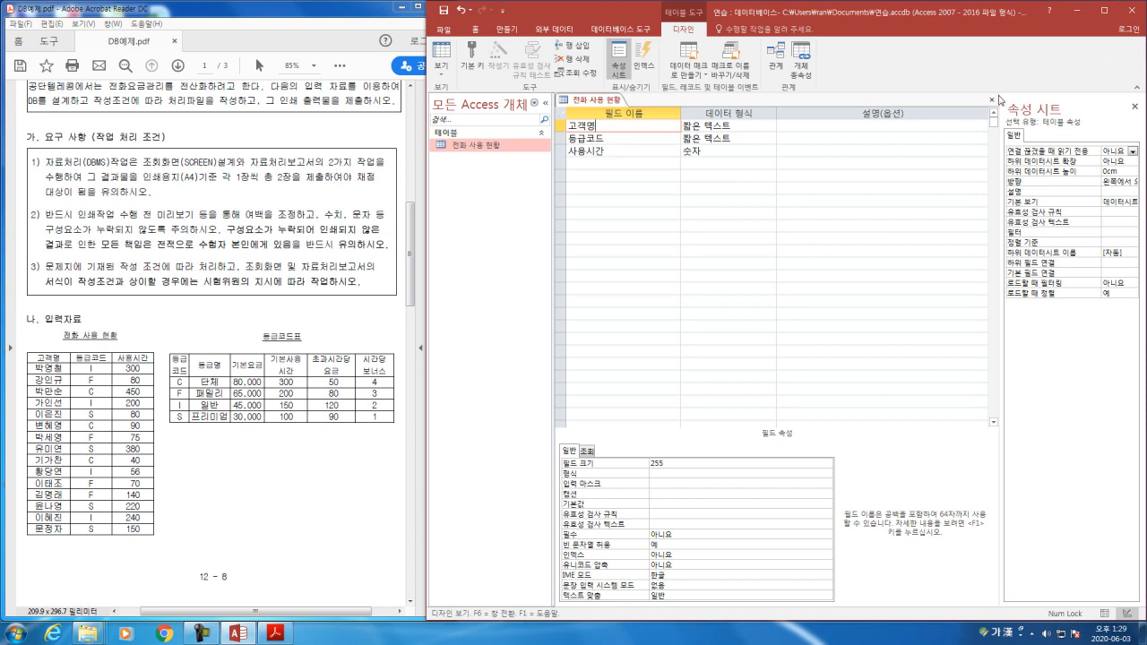
left_click(993, 101)
left_click_drag(523, 298, 635, 147)
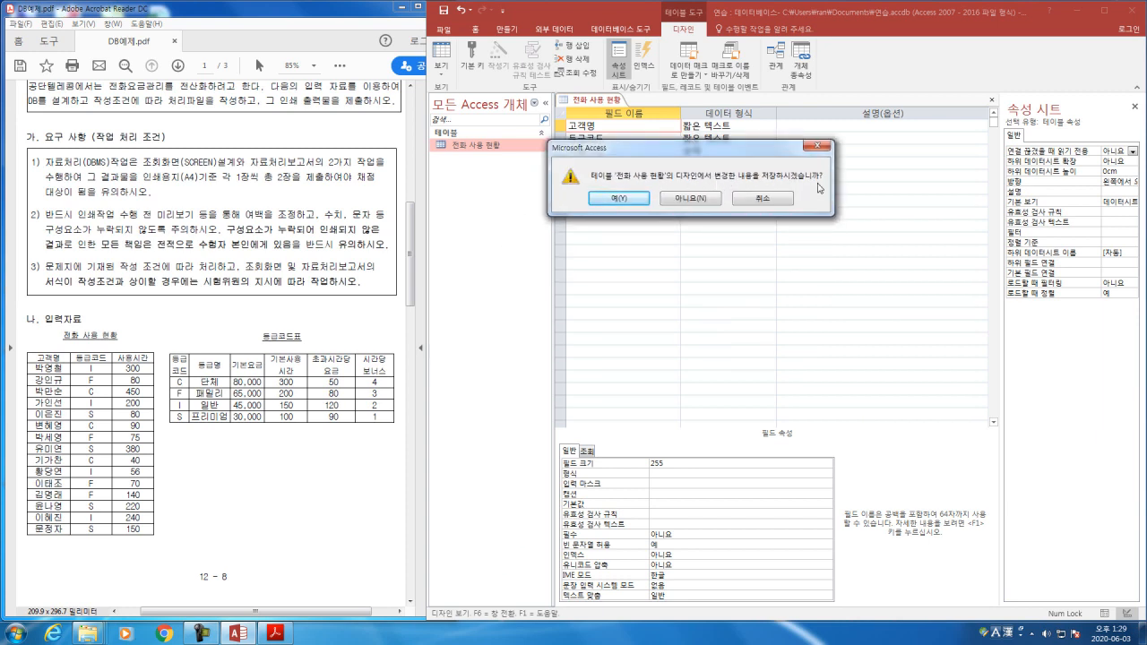
left_click(622, 199)
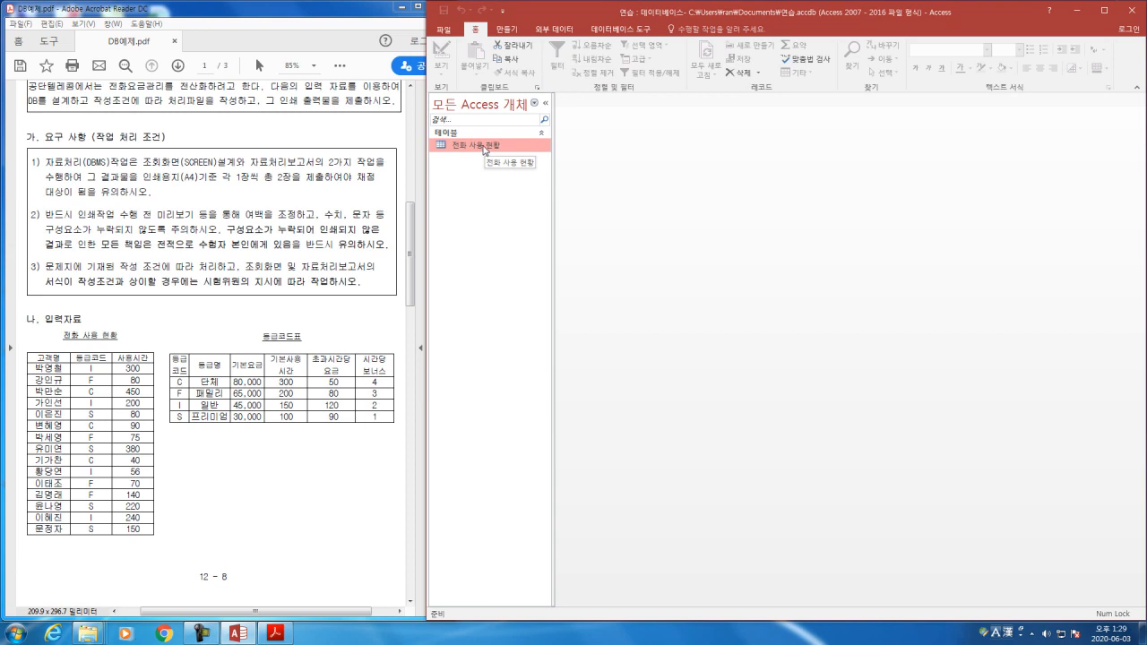
Step: Open the 전화 사용 현황 table for data entry and fill the first record with the customer's name, 등급코드 I and 사용시간 300
double_click(485, 148)
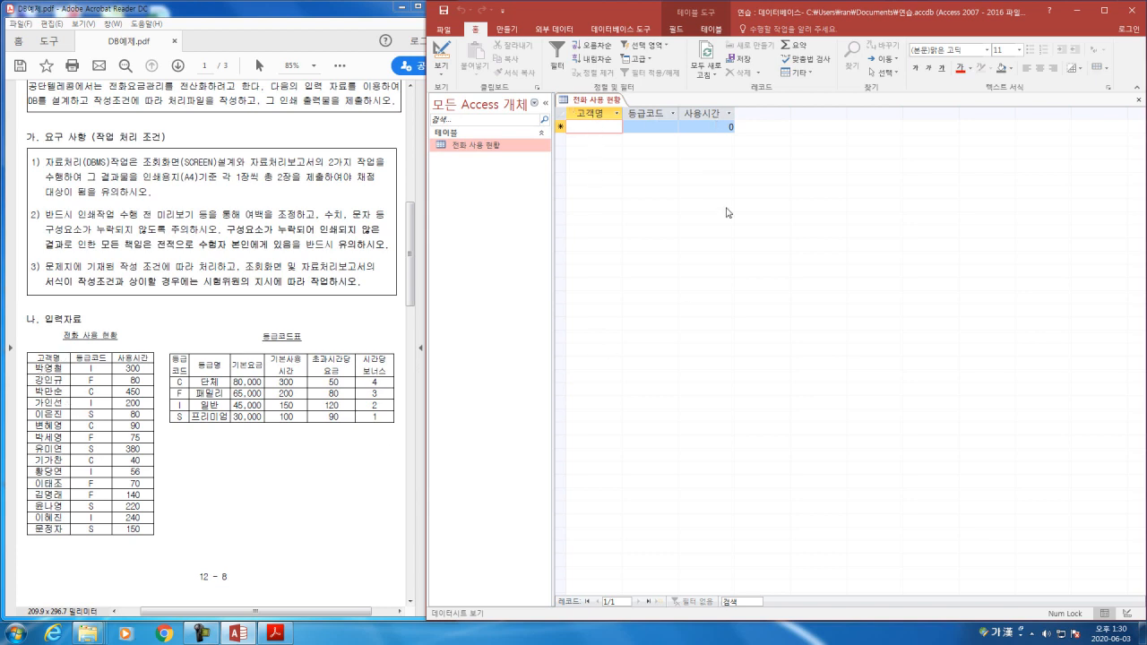
type("박영철")
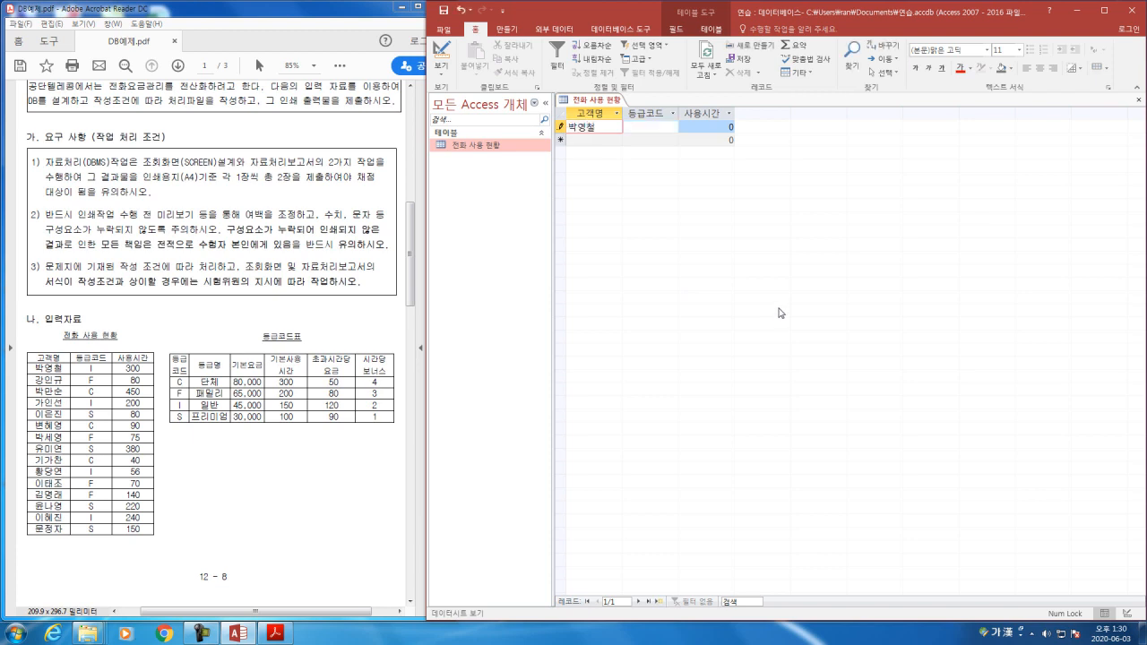
key("Tab")
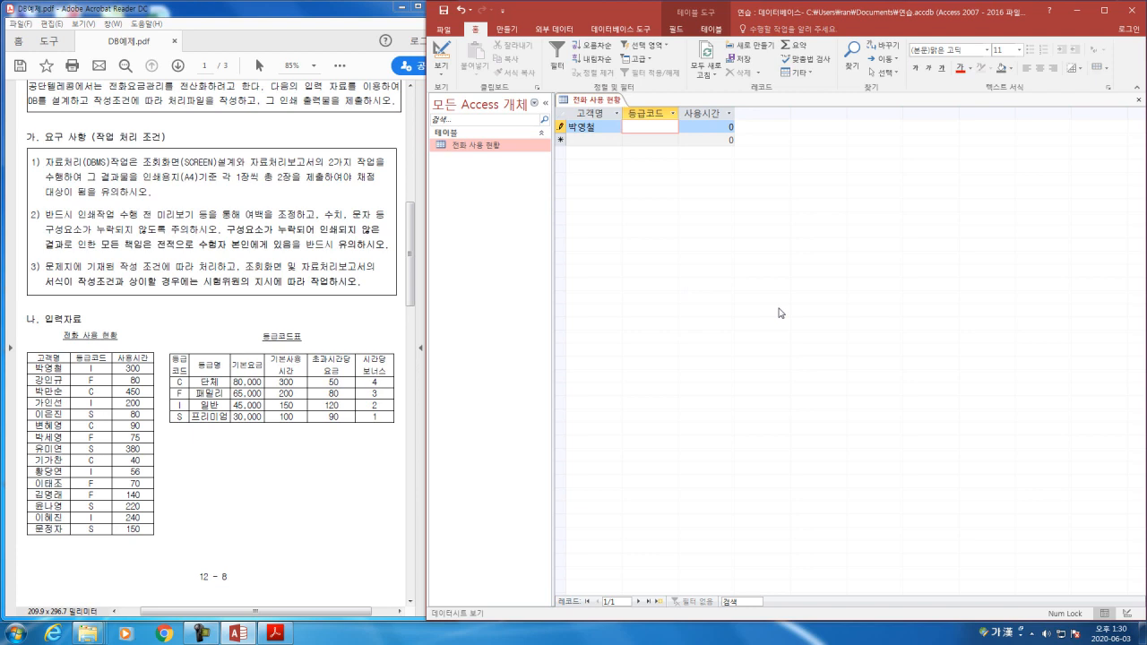
type("I")
key("Tab")
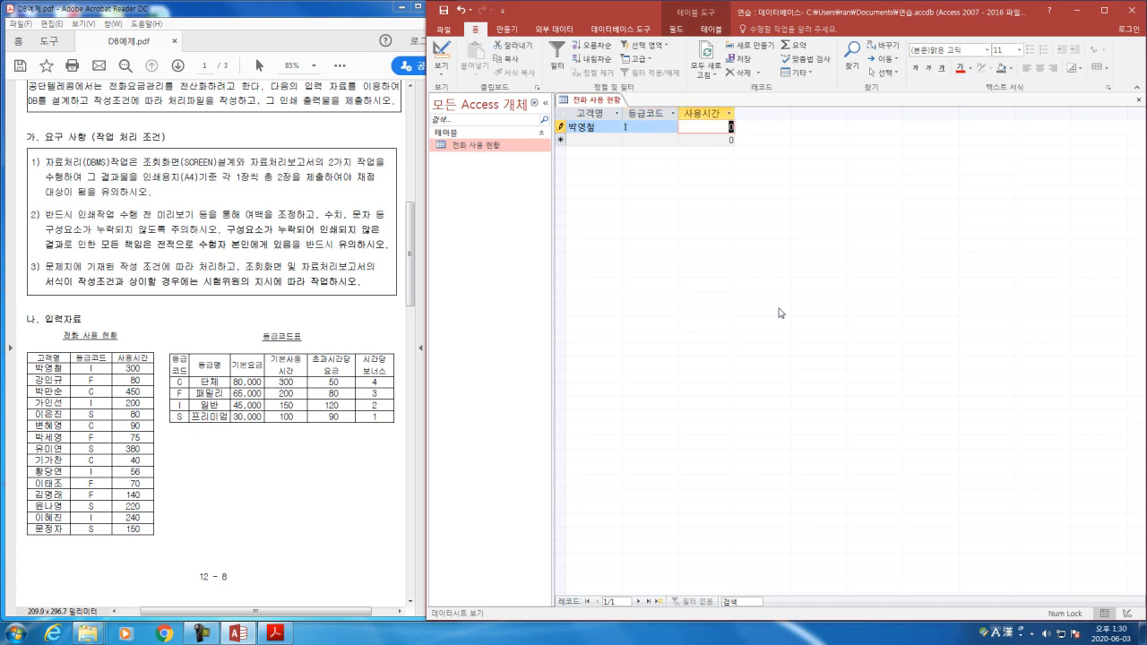
type("300")
key("Tab")
Step: Enter the customer names of records 2 to 5 in the 고객명 column, following the PDF's 전화 사용 현황 list
type("강ㅇ")
type("규")
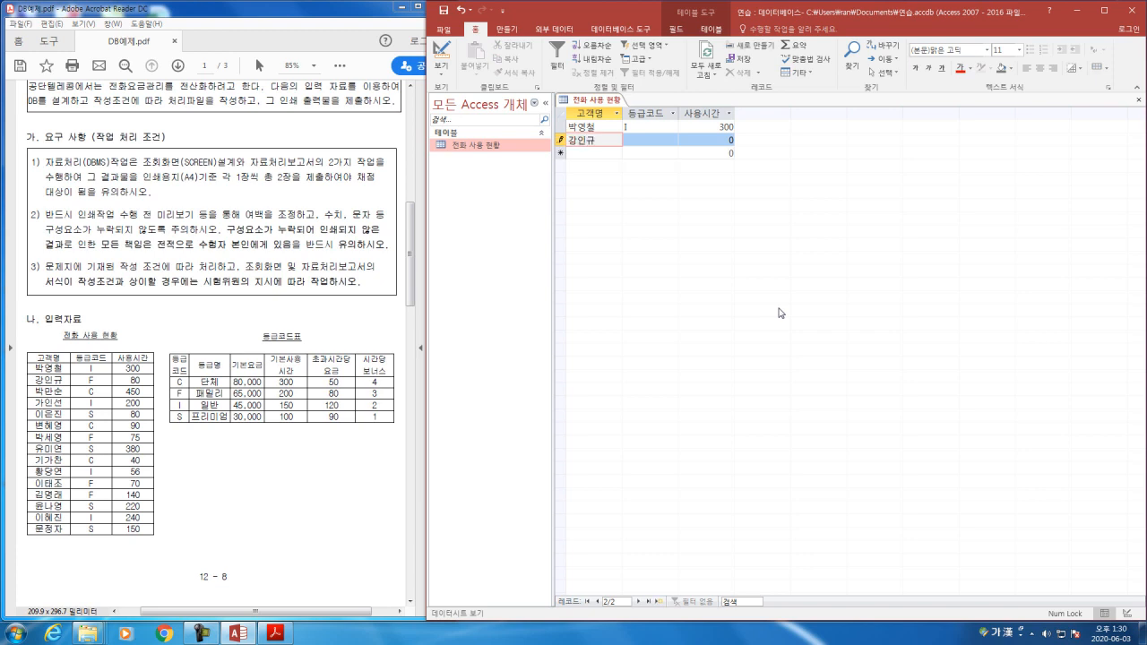
key("Down")
type("박만수")
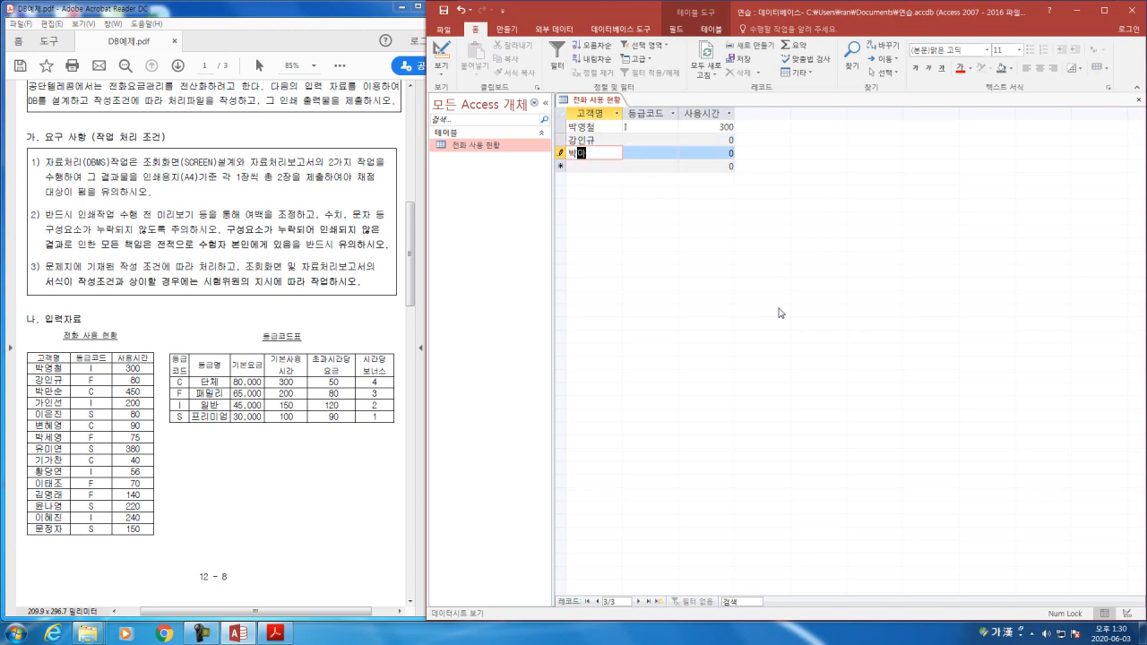
key("Down")
type("가인선")
key("Down")
type("이은진")
Step: Enter the customer names of records 6 to 9 in the 고객명 column from the PDF list
key("Down")
type("ㅂ변혜영")
key("Down")
type("바ㄱ세영")
key("Down")
type("ㅇㅠ미여")
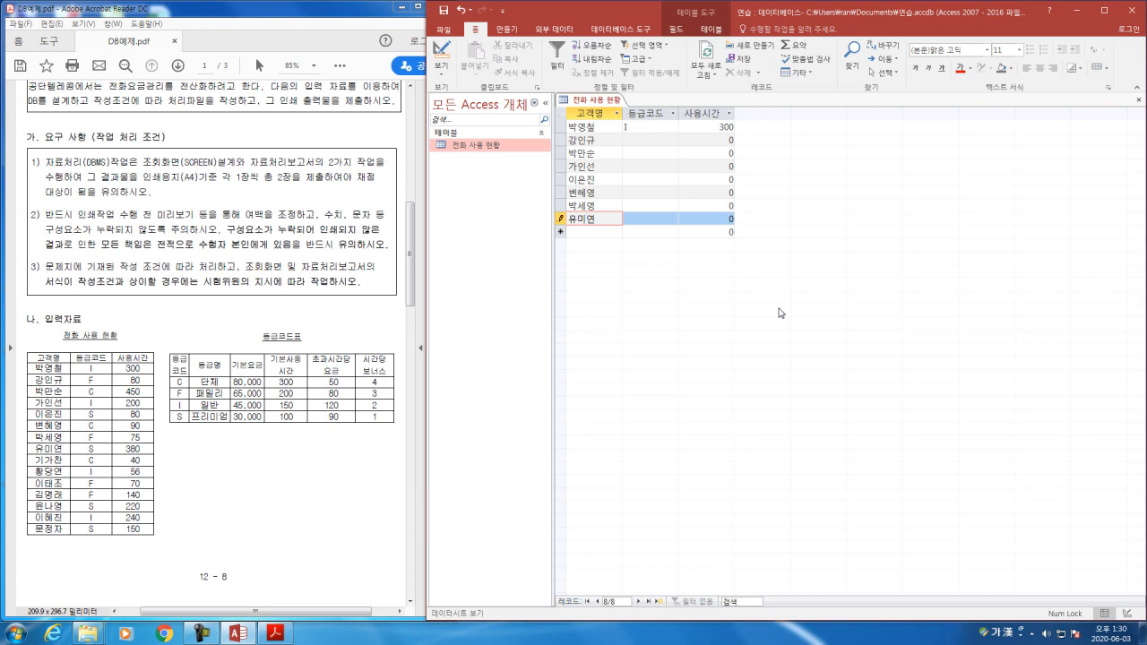
key("Down")
type("기가찬")
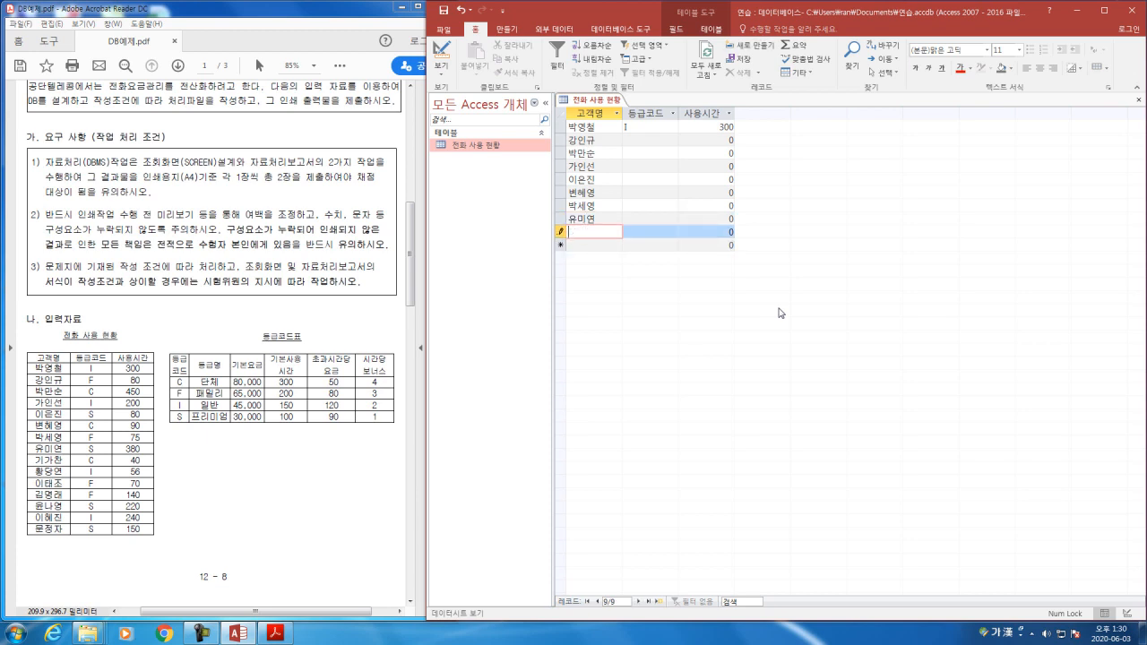
Step: Enter the customer names of records 10 to 12 in the 고객명 column, correcting the mistyped name in record 11
key("Down")
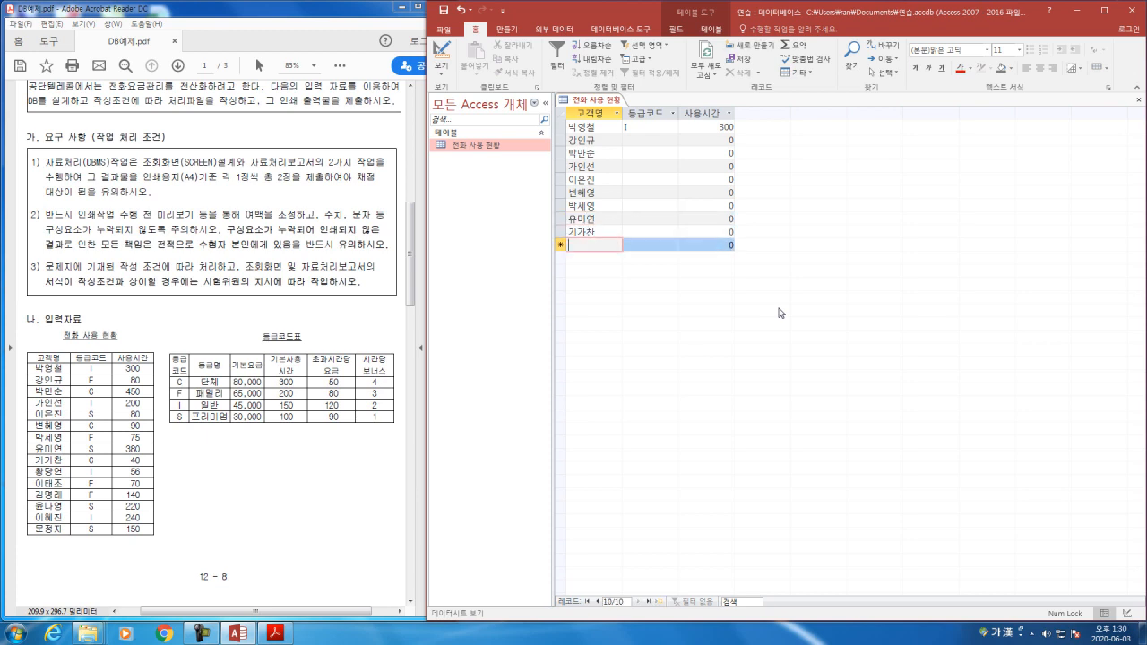
type("황당ㅇ")
key("Down")
type("아햣ㅎ")
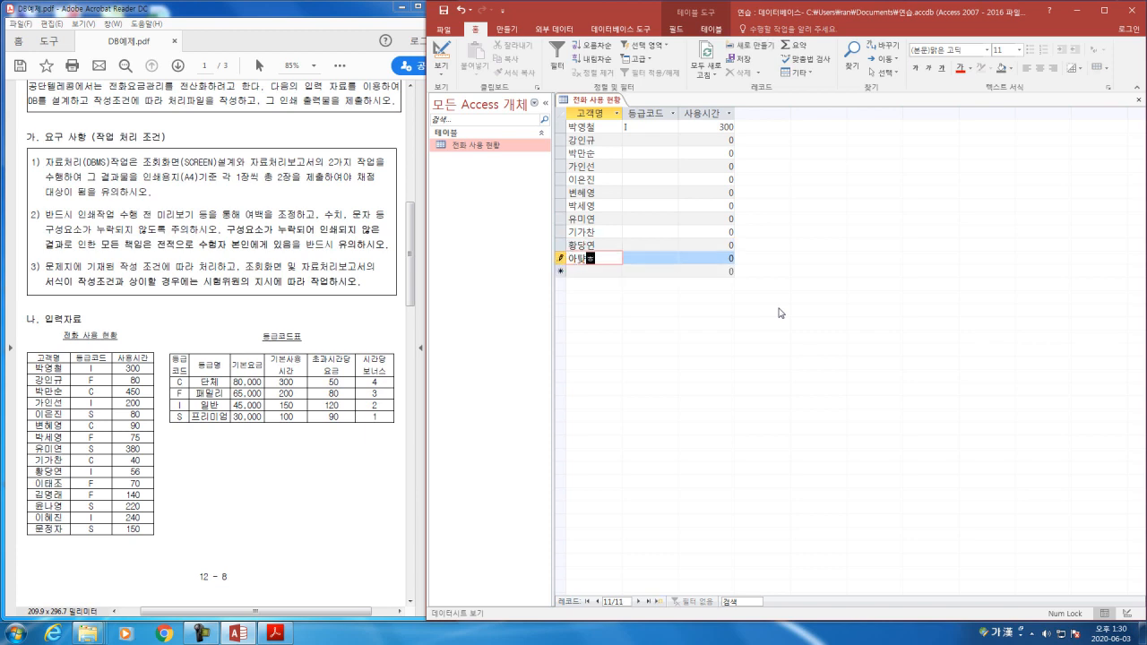
key("BackSpace")
key("BackSpace")
key("BackSpace")
type("이태조")
key("Down")
type("김명래")
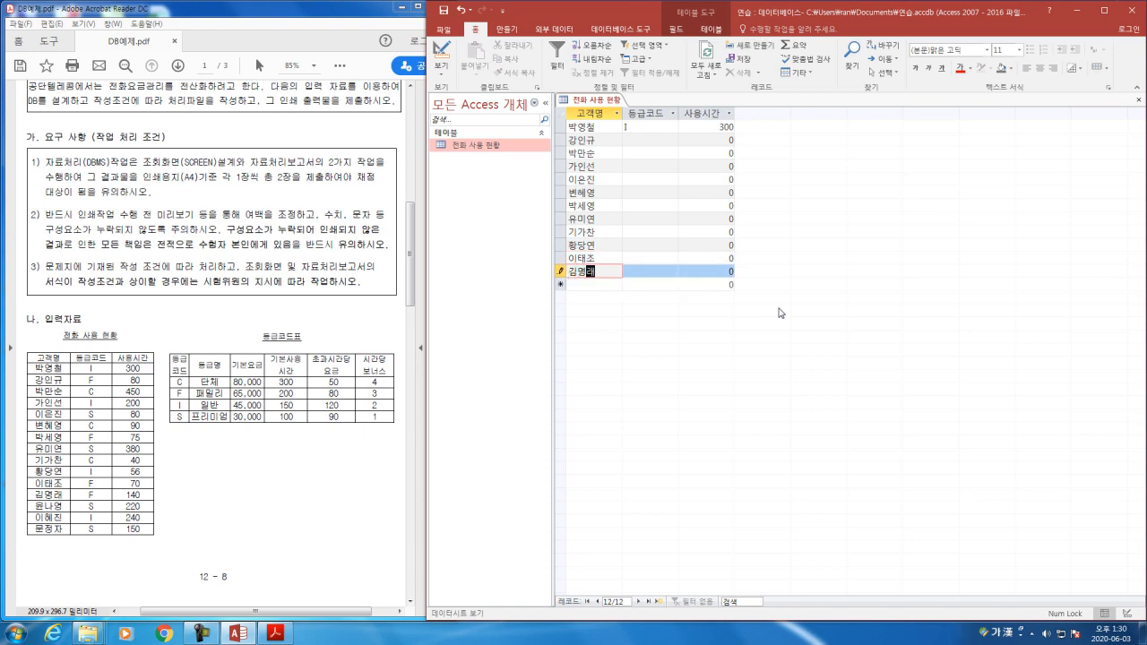
Step: Enter the customer names of the last three records, 13 to 15, in the 고객명 column
key("Down")
type("윤나영")
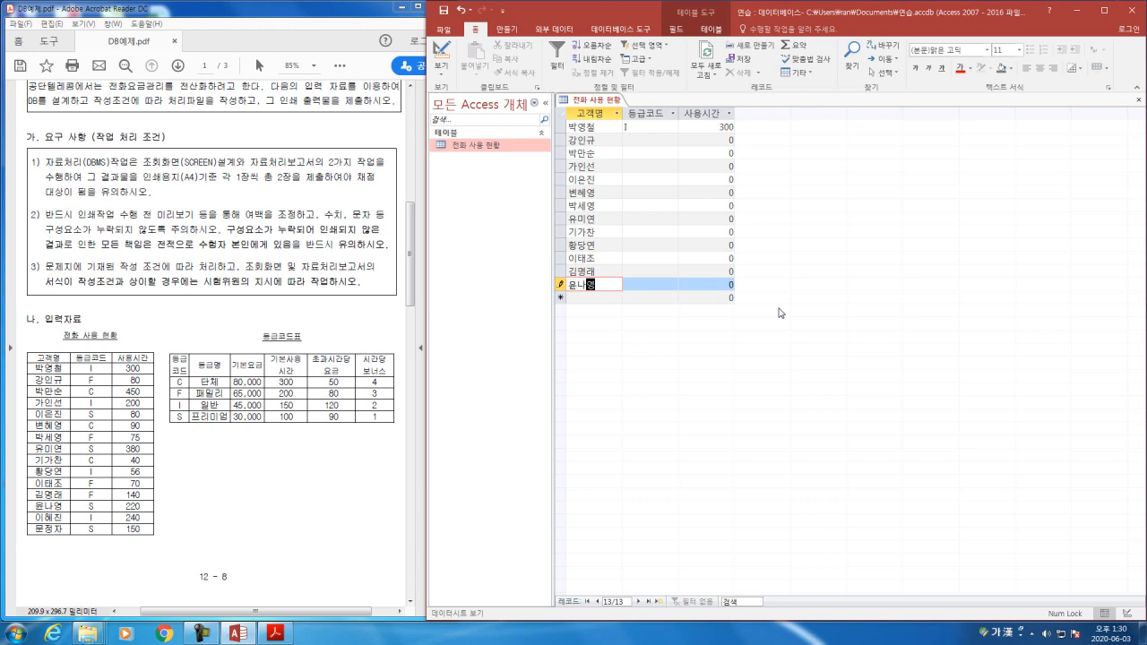
key("Down")
type("ㅇ이혜진")
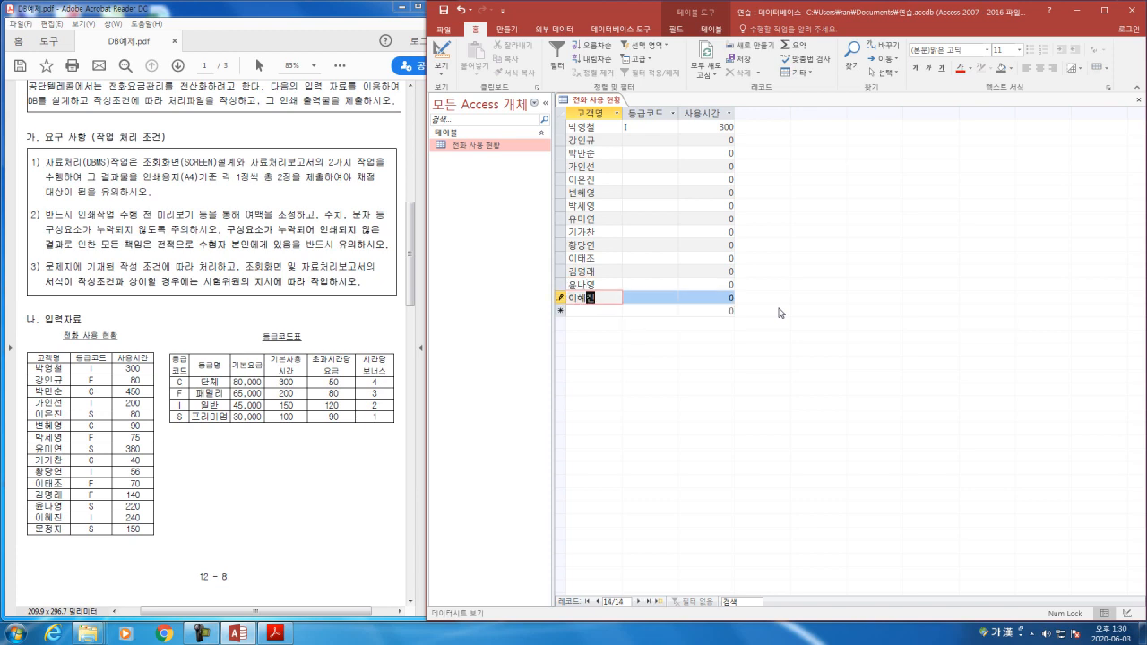
key("Down")
type("문정")
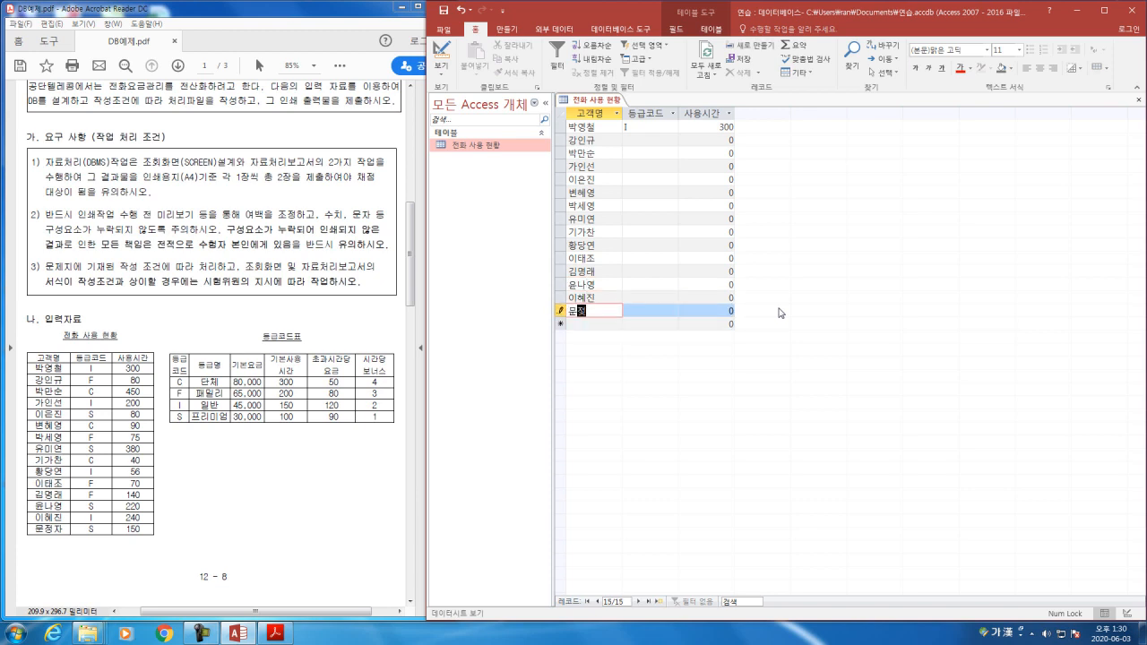
type("자")
Step: Set the 등급코드 of record 2 to F and of record 3 to C, correcting the mistyped character
left_click(660, 142)
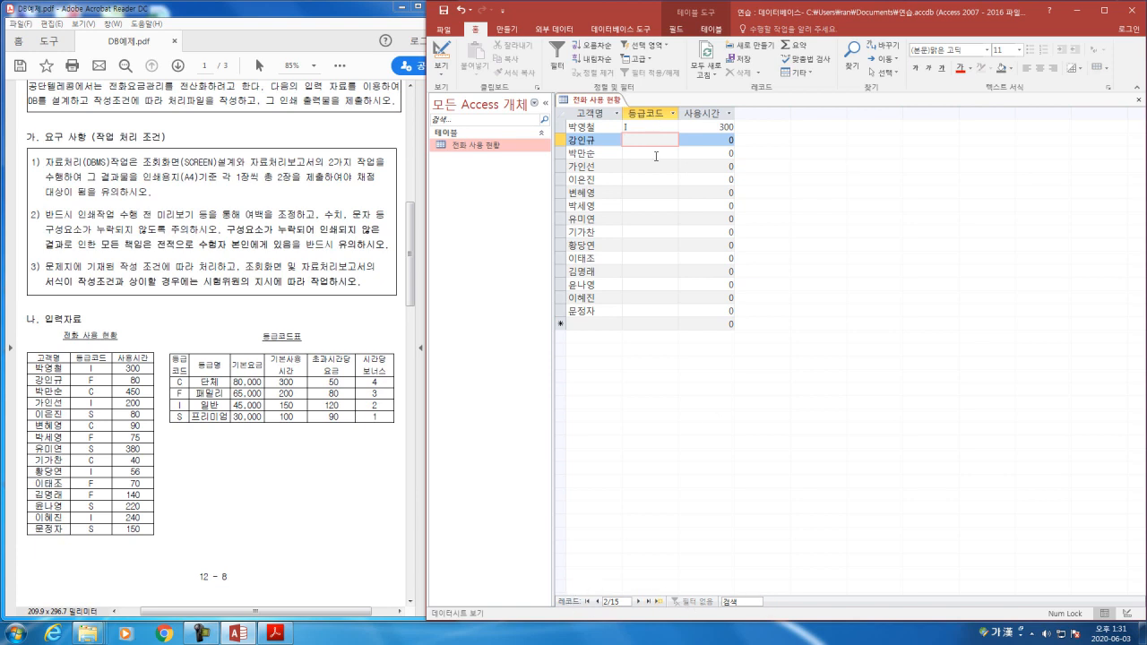
type("ㄹ")
key("Down")
key("Hangul")
type("ㅊ")
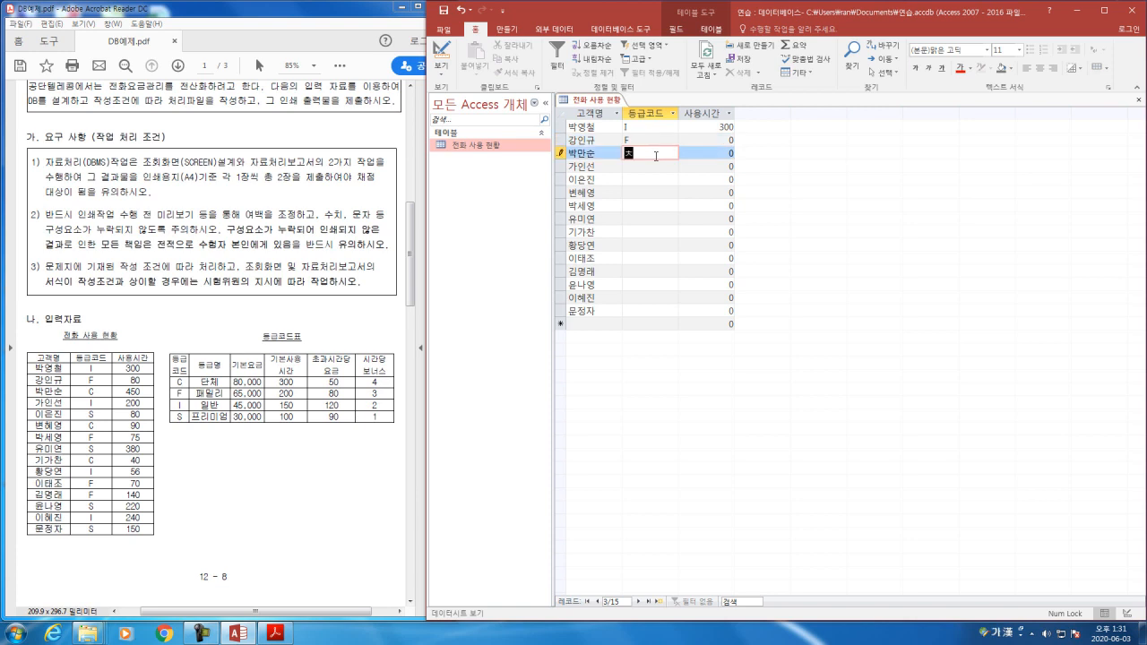
key("Down")
key("Up")
key("BackSpace")
key("Hangul")
type("C")
key("Down")
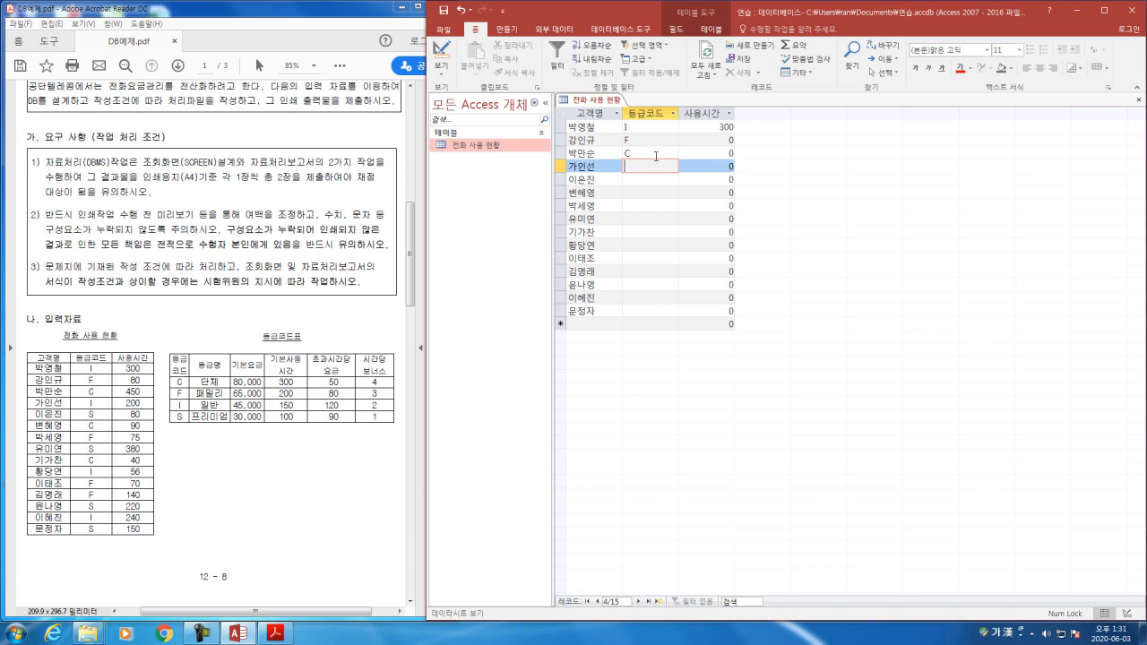
Step: Enter the 등급코드 values I, S, C, F and S for records 4 to 8
key("Hangul")
key("Down")
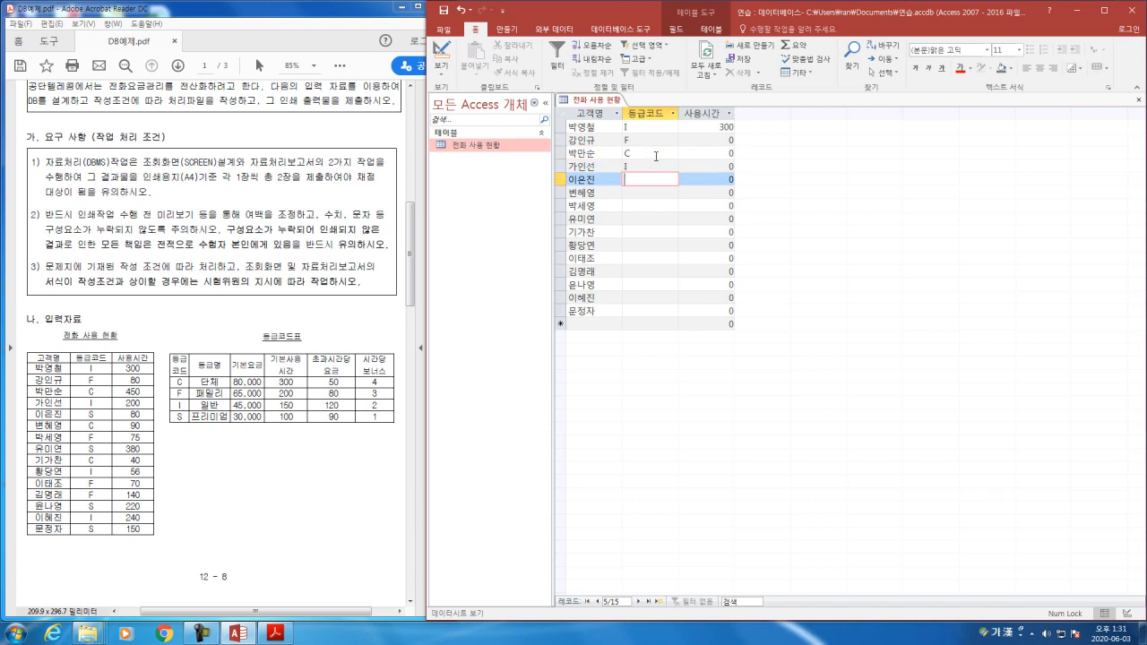
key("Hangul")
key("Down")
key("Hangul")
type("C")
key("Down")
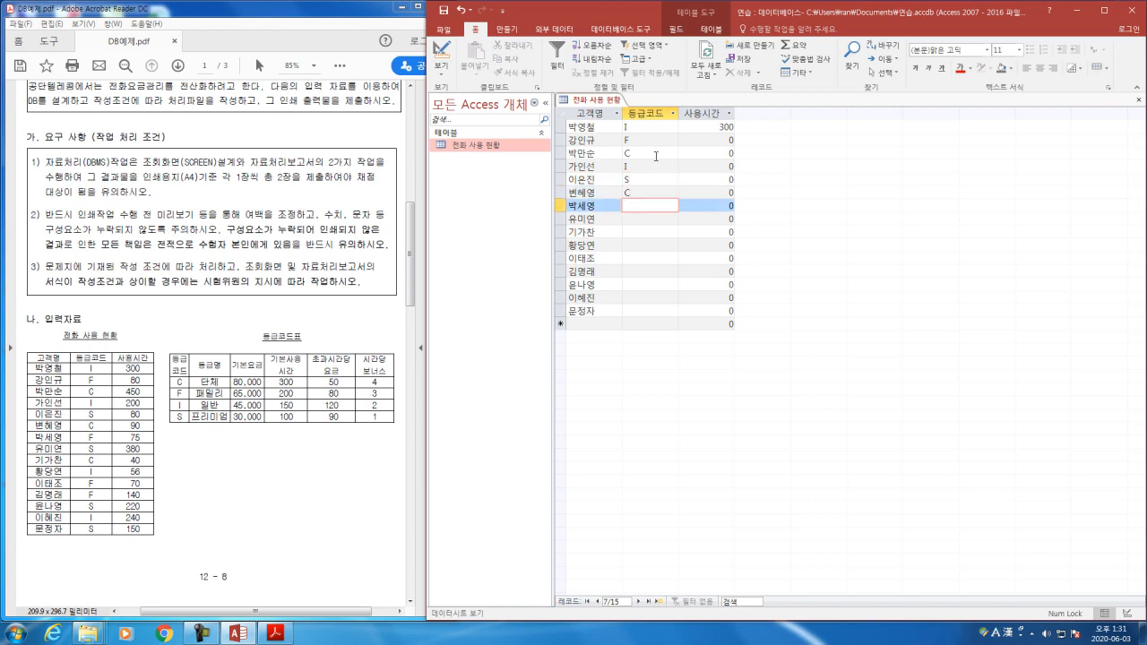
type("F")
key("Down")
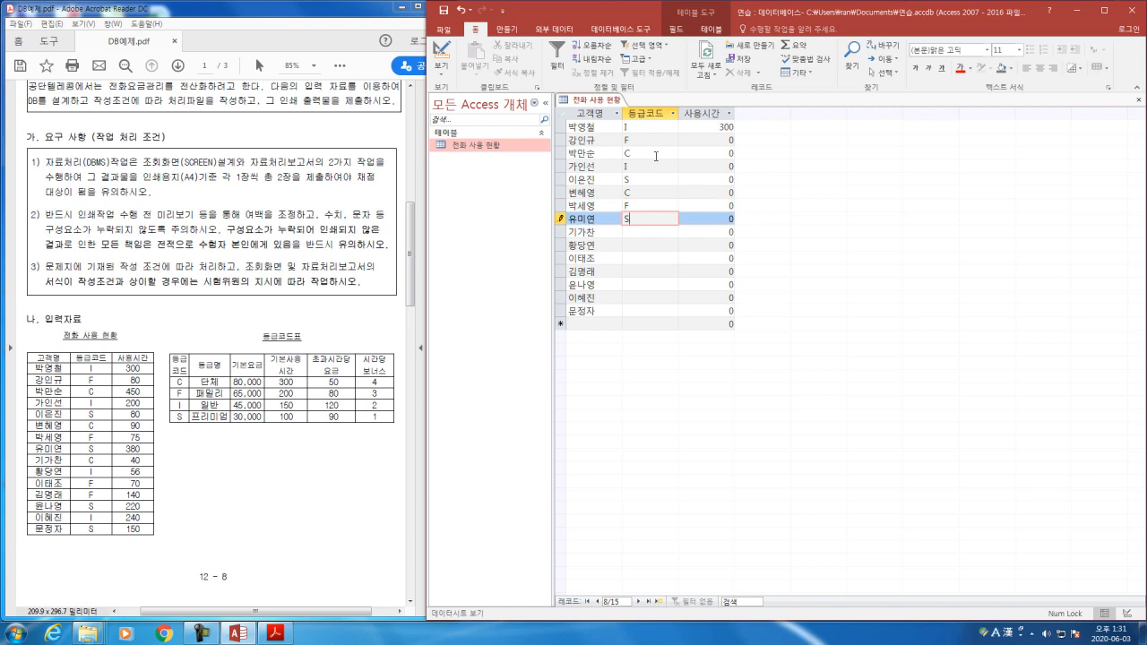
Step: Enter the 등급코드 values C and I for records 9 and 10
key("Down")
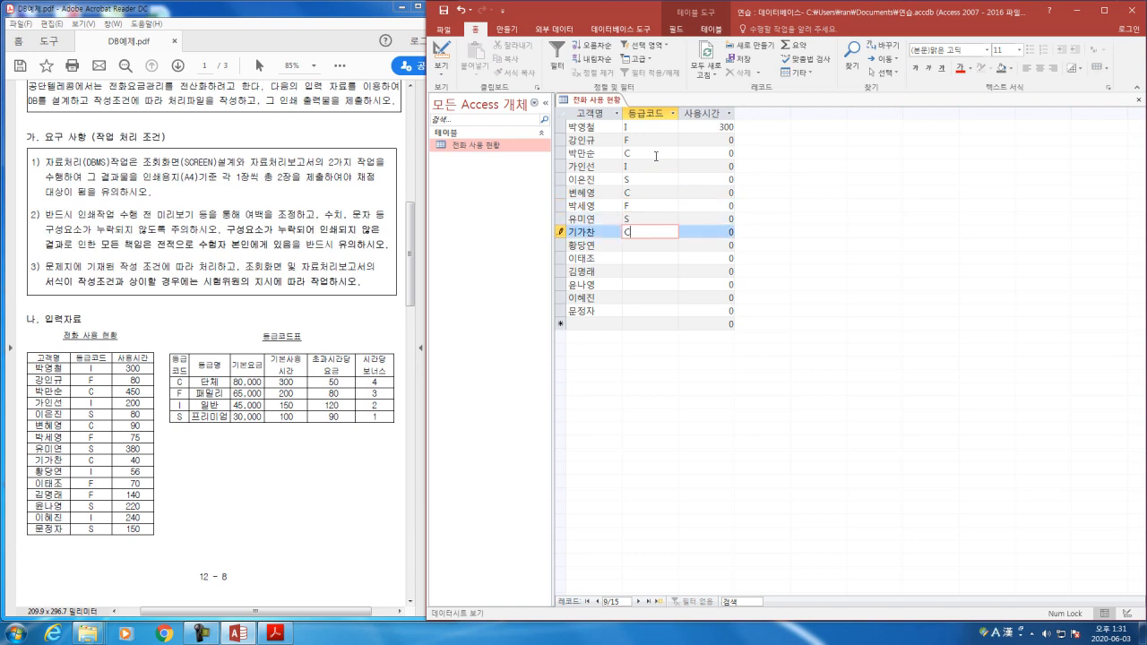
type("C")
key("Down")
key("Hangul")
type("I")
key("Down")
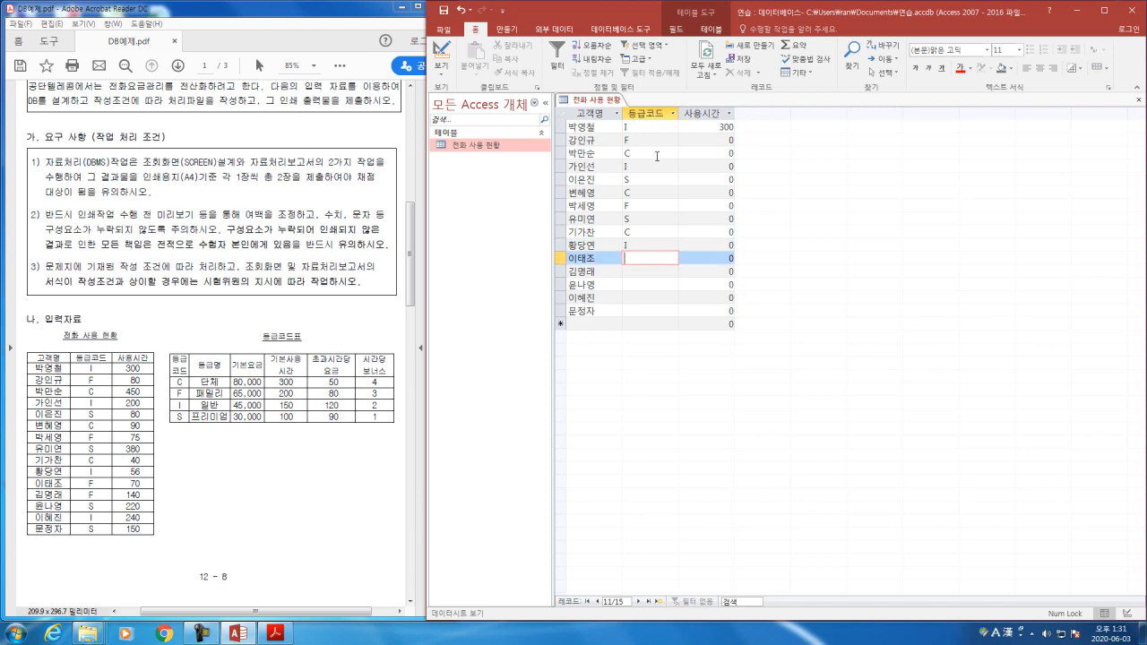
Step: Enter the 등급코드 values F, F, S, I and S for records 11 to 15
key("Down")
key("Hangul")
type("F")
key("Down")
type("S")
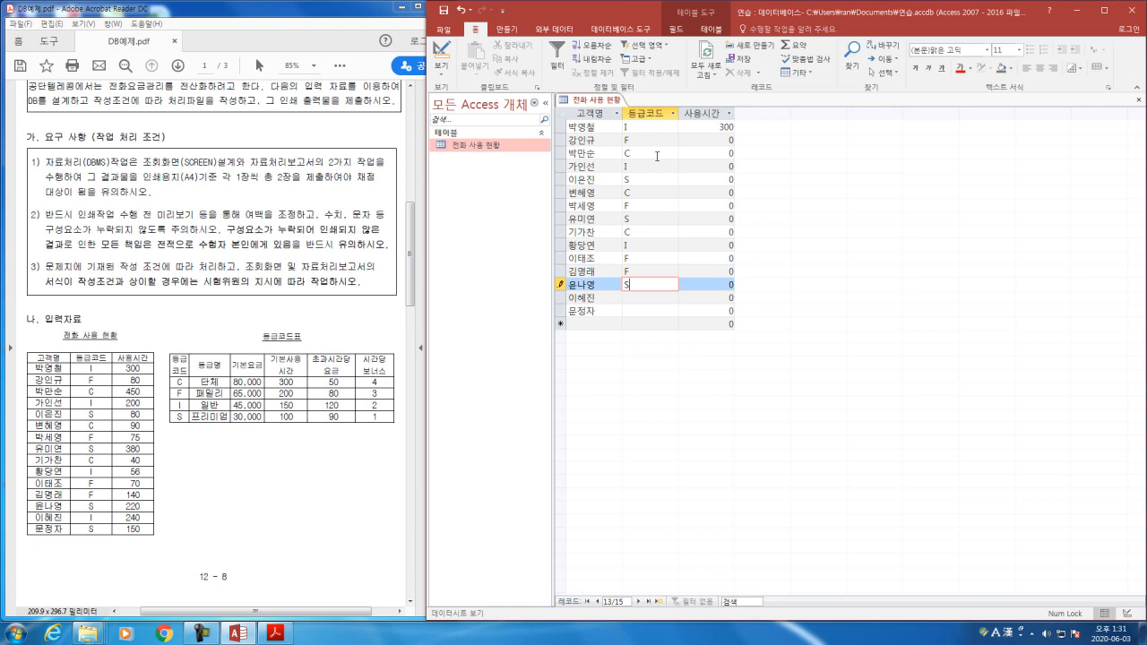
key("Down")
type("I")
key("Down")
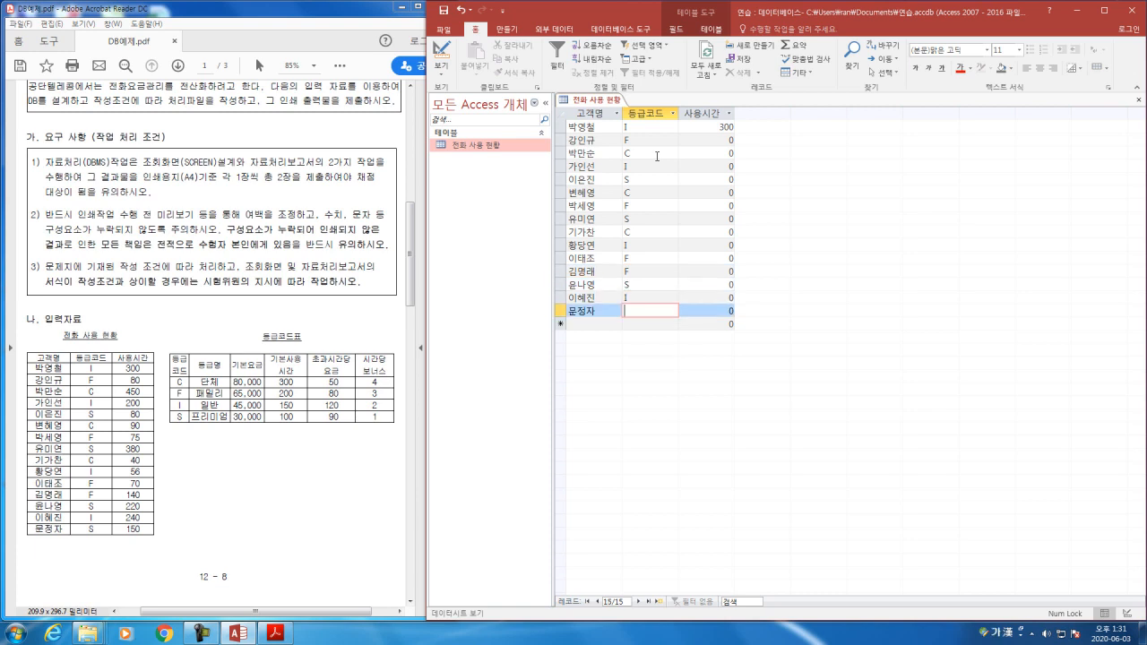
type("S")
key("Tab")
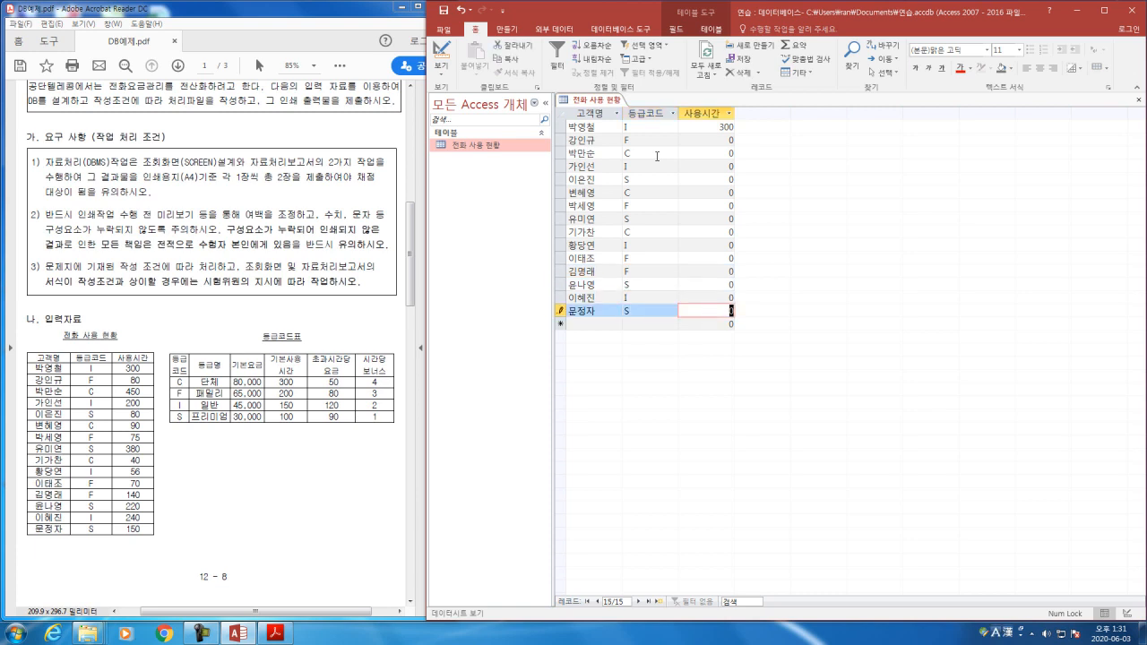
Step: Enter the 사용시간 values 80, 450, 200, 80 and 90 for records 2 to 6
left_click(721, 142)
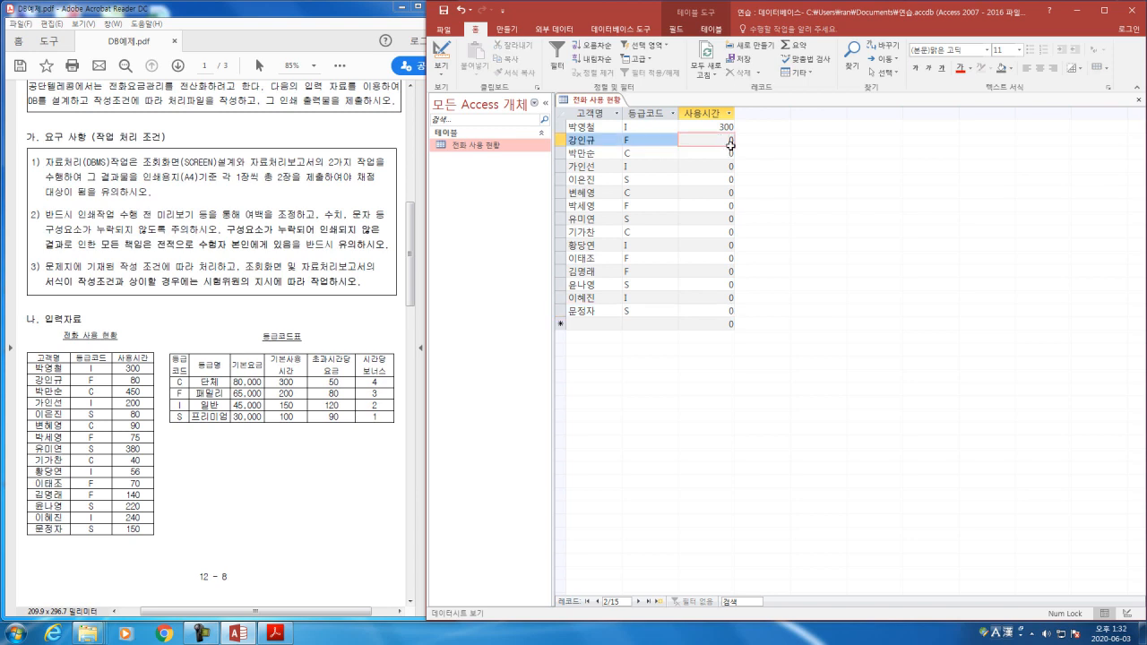
type("80")
key("Down")
type("450")
key("Down")
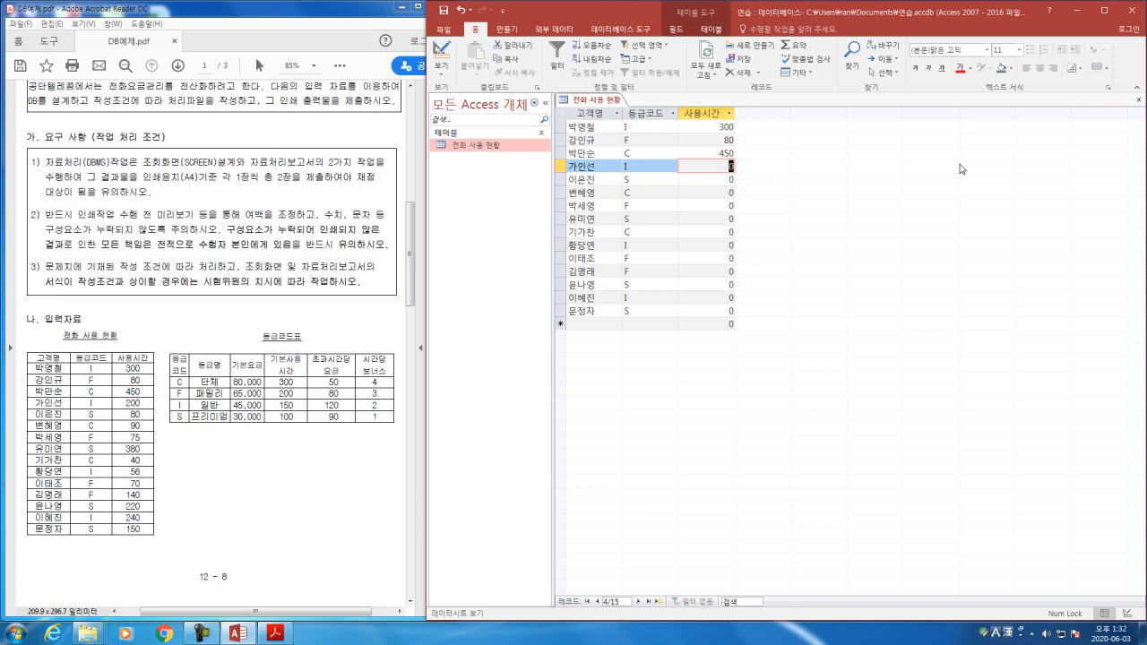
type("200")
key("Down")
type("80")
key("Down")
type("90")
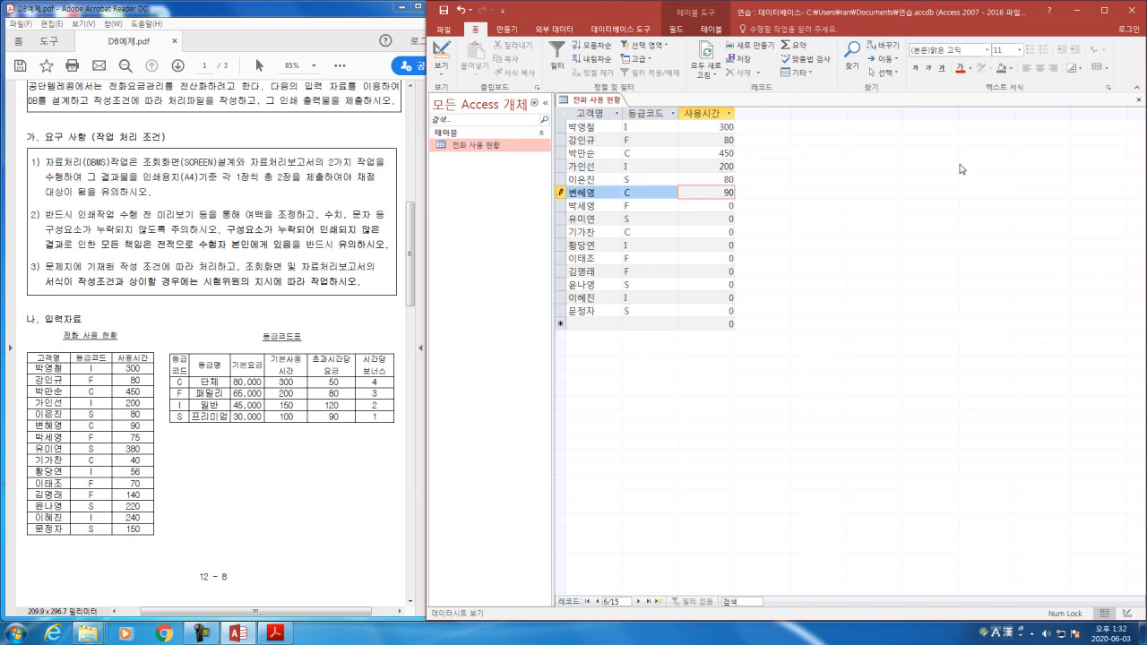
Step: Enter the 사용시간 values 75, 380, 40 and 56 for records 7 to 10
key("Down")
type("75")
key("Down")
type("380")
key("Down")
type("40")
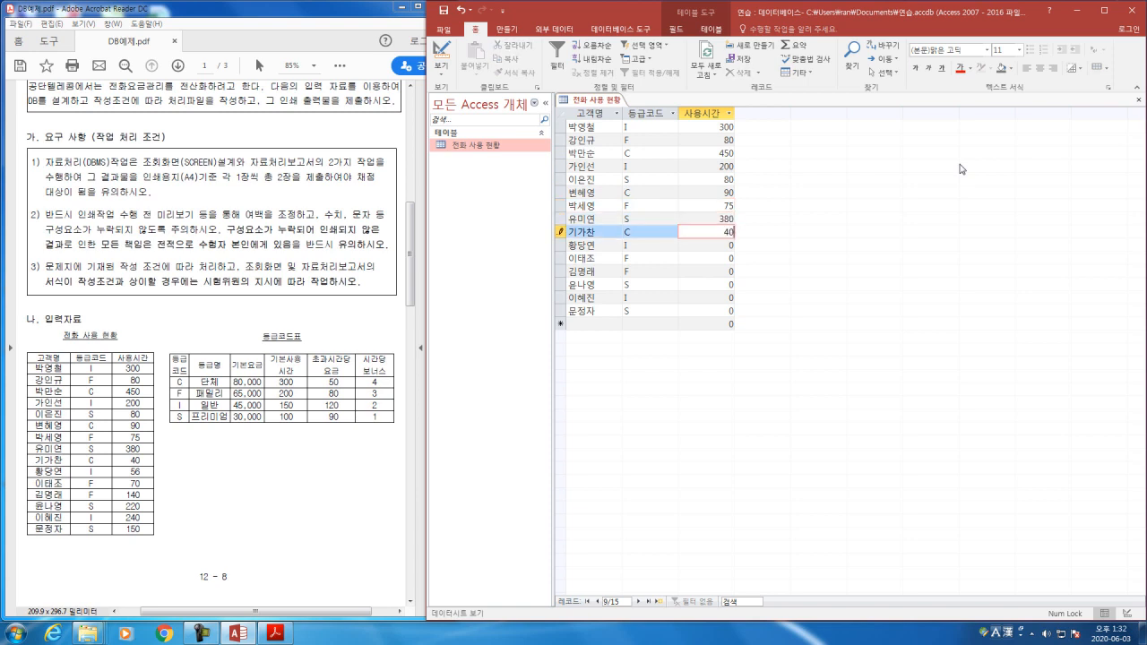
key("Down")
type("56")
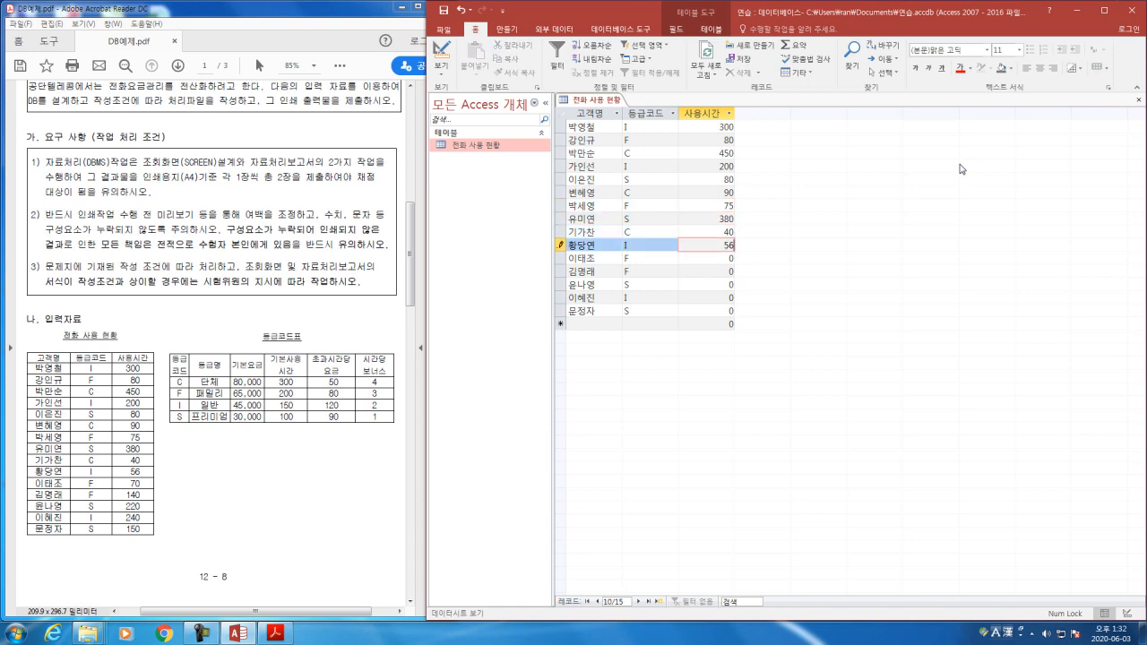
Step: Enter the 사용시간 values 70, 140, 220, 240 and 150 for records 11 to 15
key("Down")
type("70")
key("Down")
type("140")
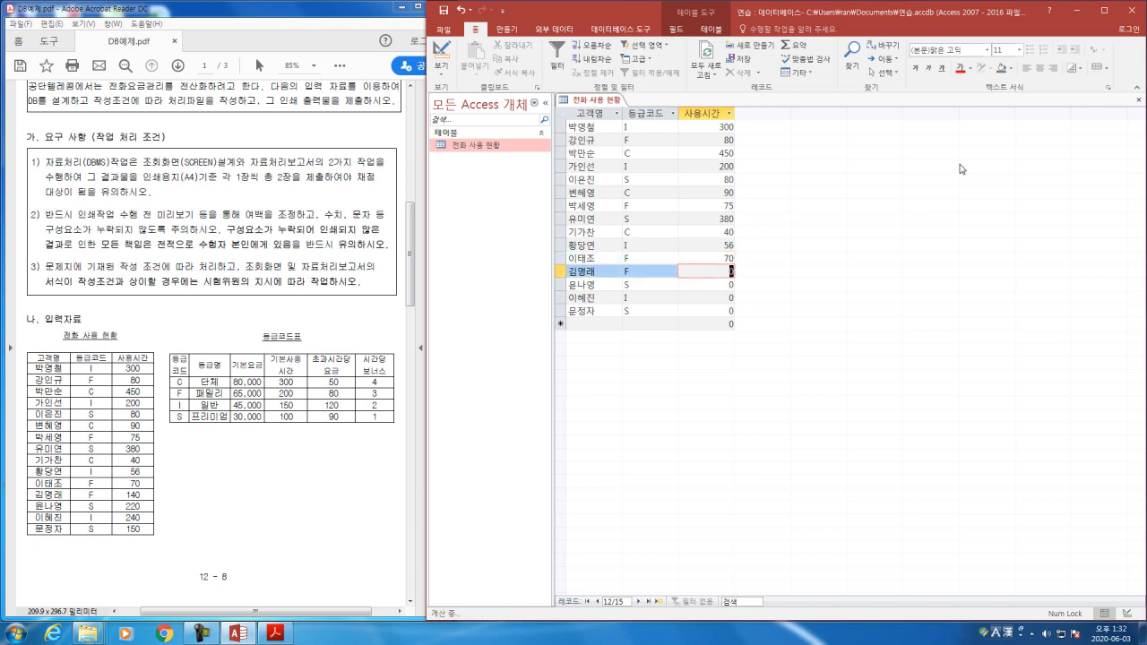
key("Down")
type("220")
key("Down")
type("240")
key("Down")
type("150")
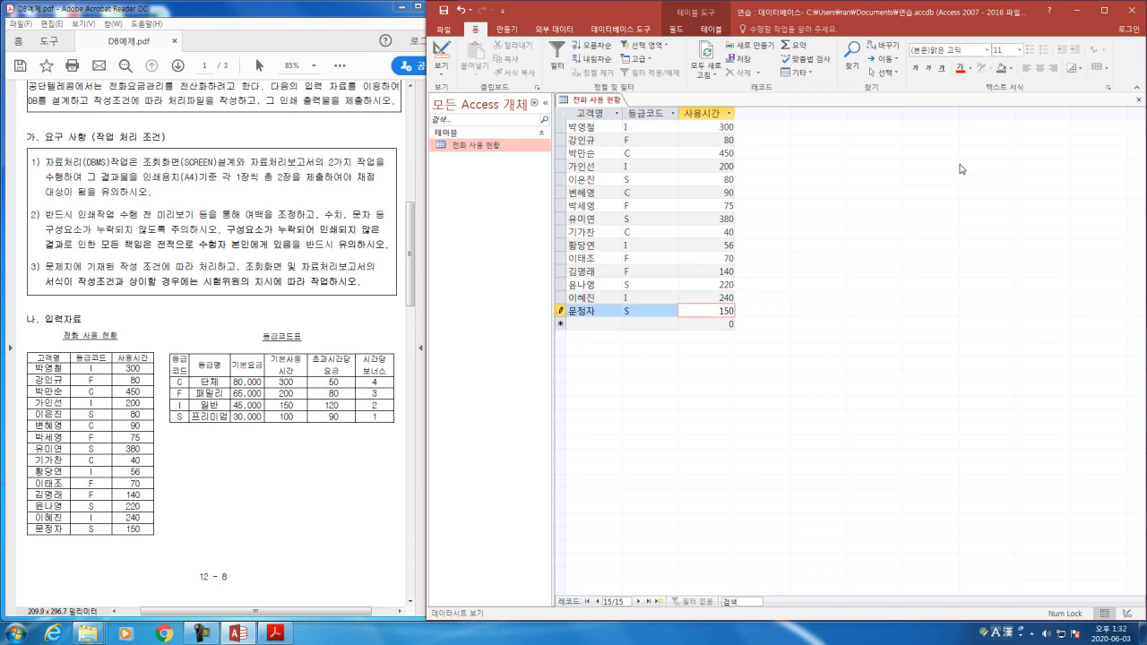
left_click(731, 198)
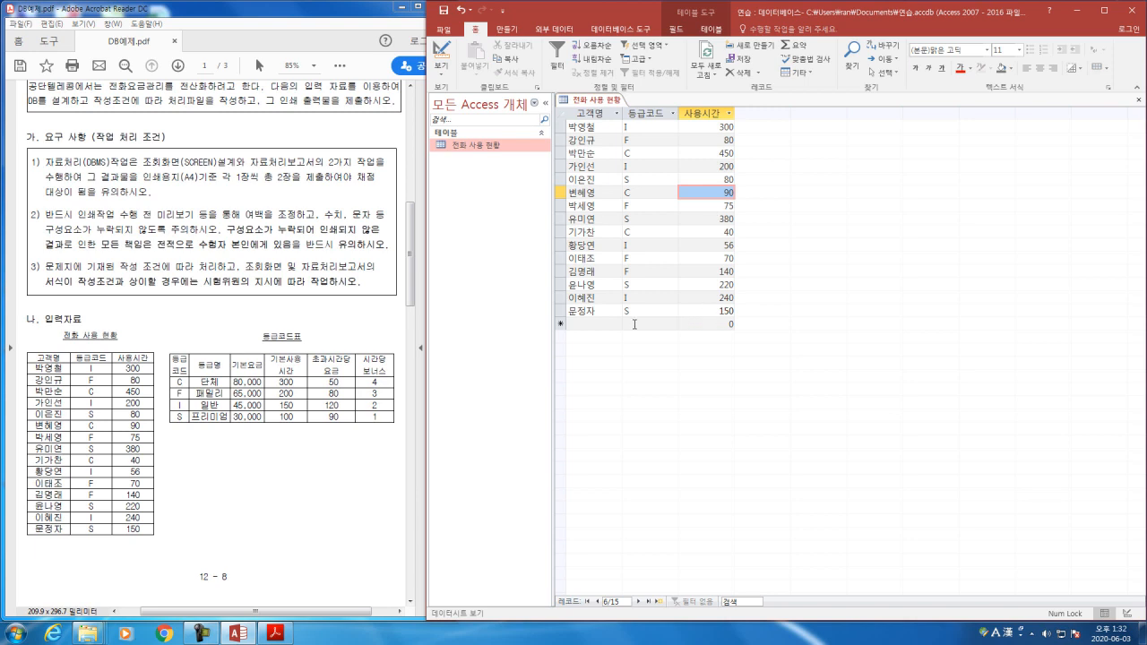
left_click(716, 325)
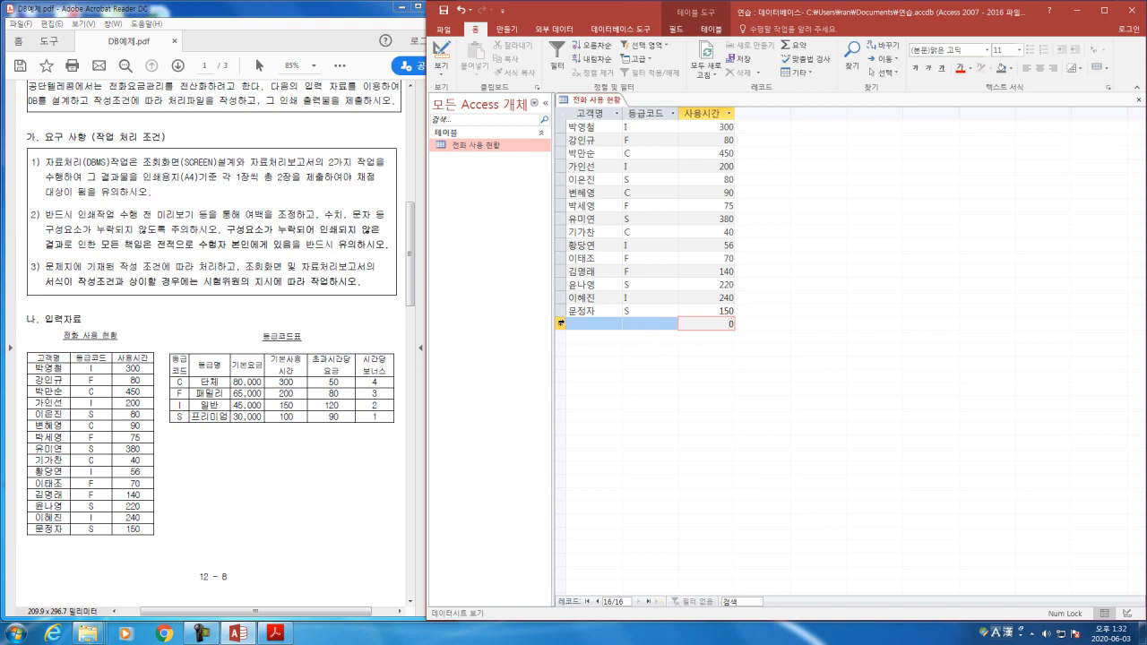
left_click(586, 324)
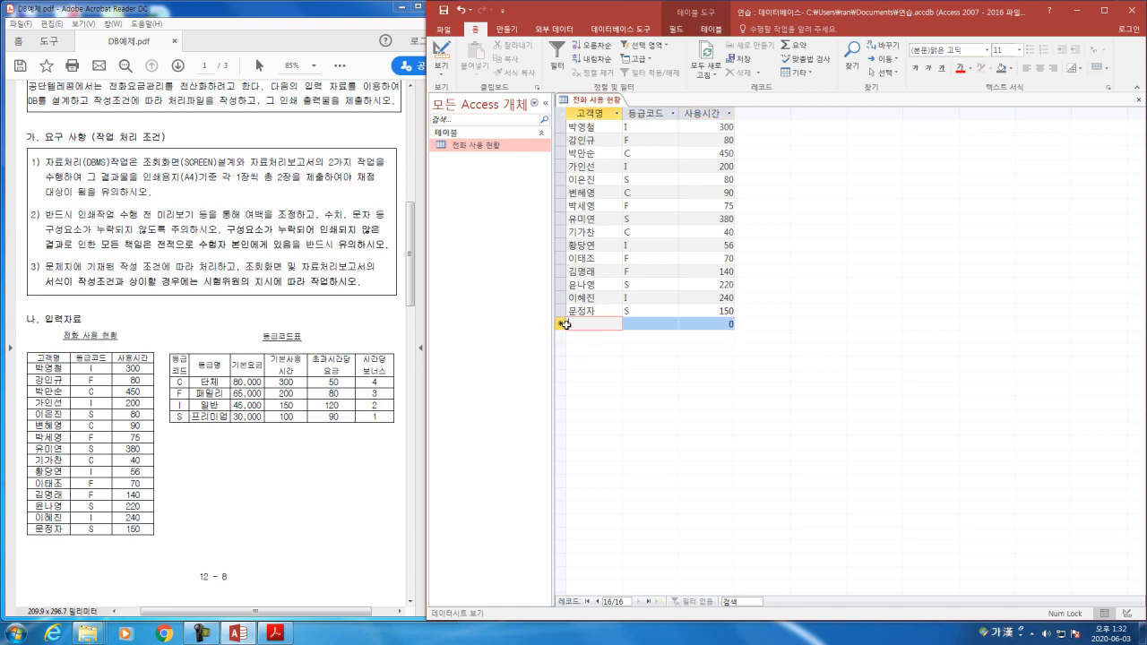
left_click(559, 324)
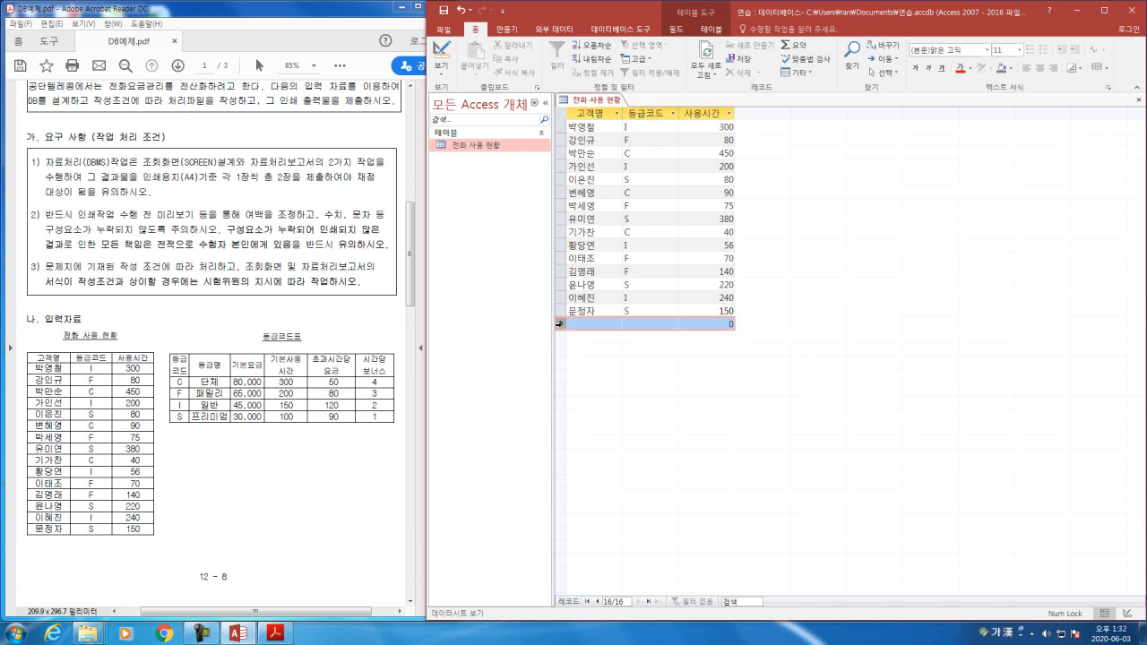
right_click(560, 324)
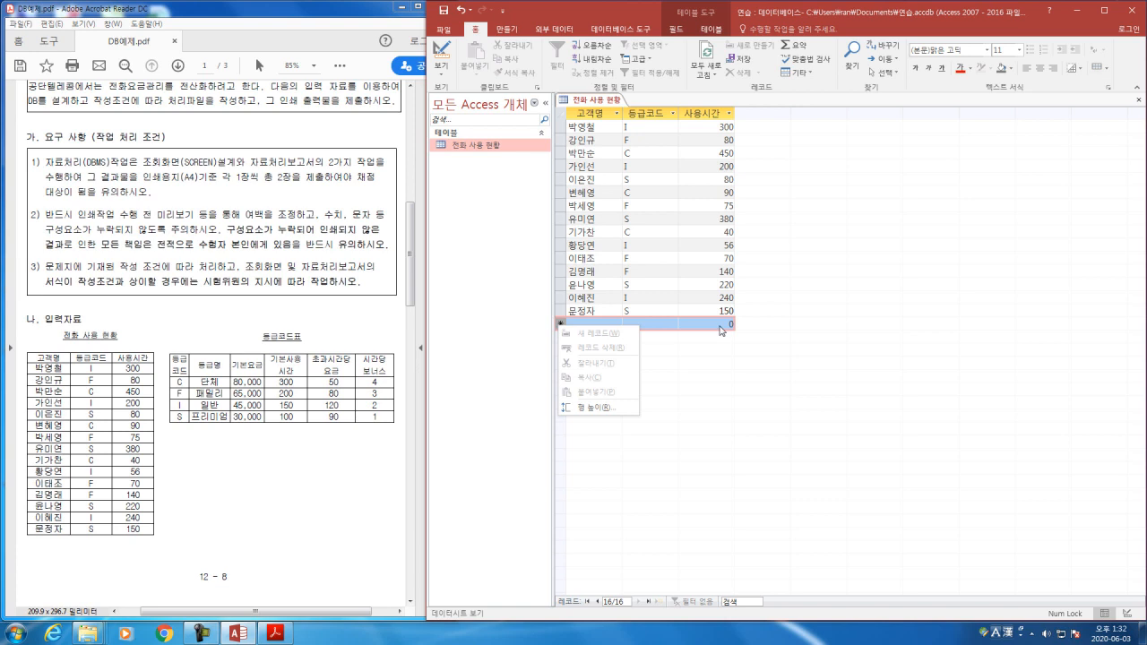
left_click(561, 206)
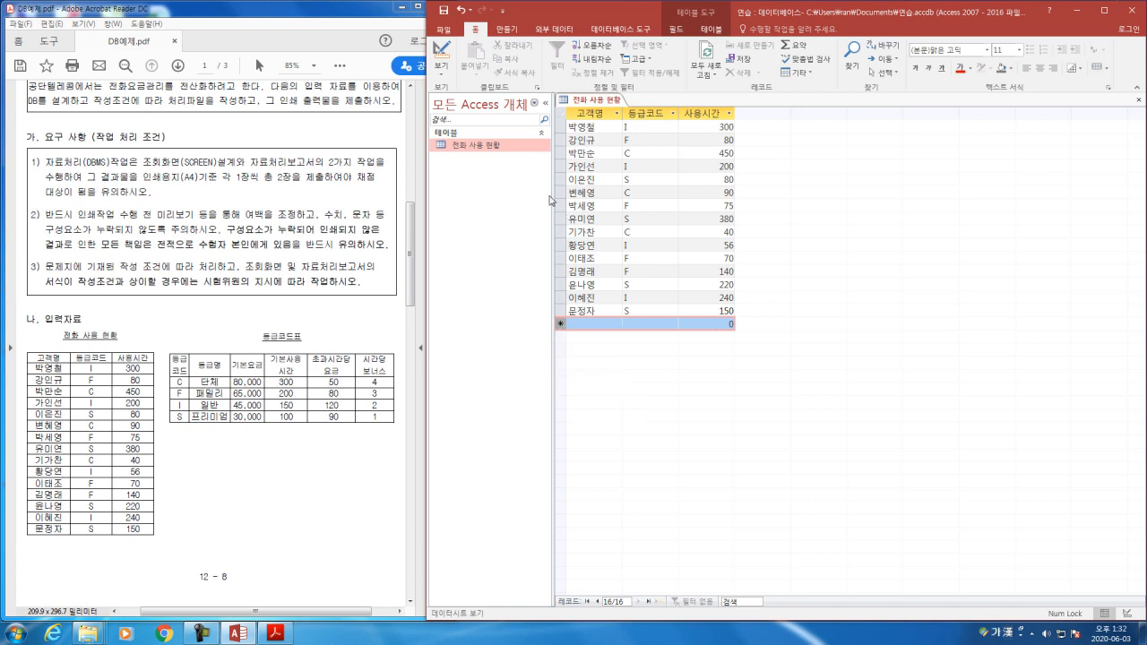
left_click(561, 206)
right_click(561, 206)
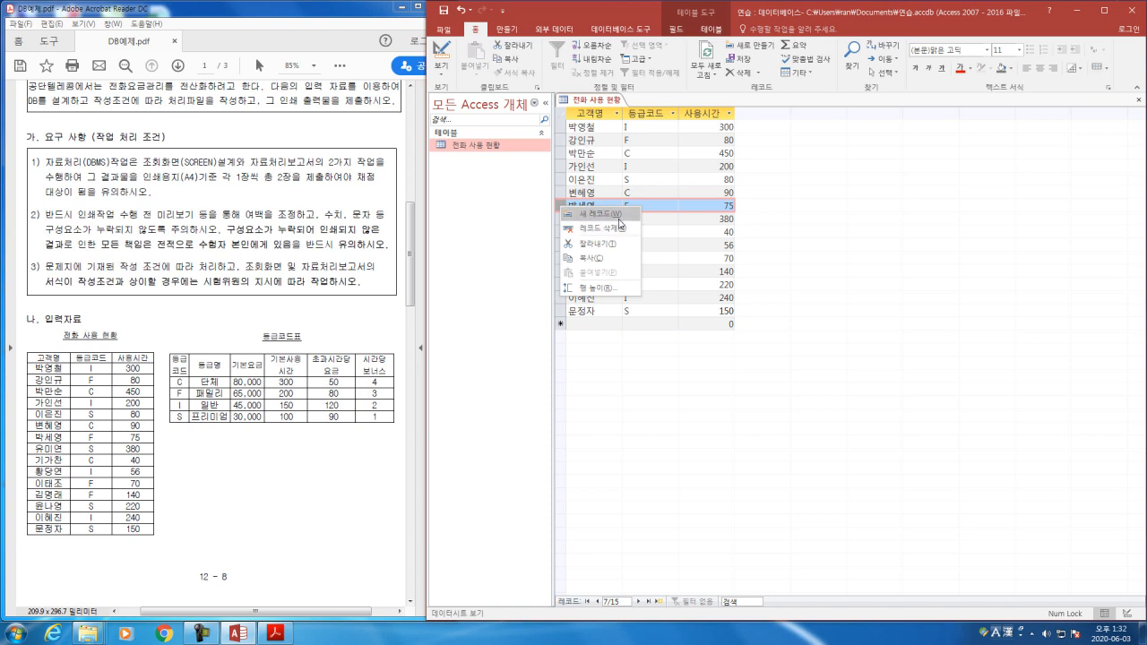
left_click(834, 253)
left_click(708, 234)
left_click(717, 233)
double_click(717, 232)
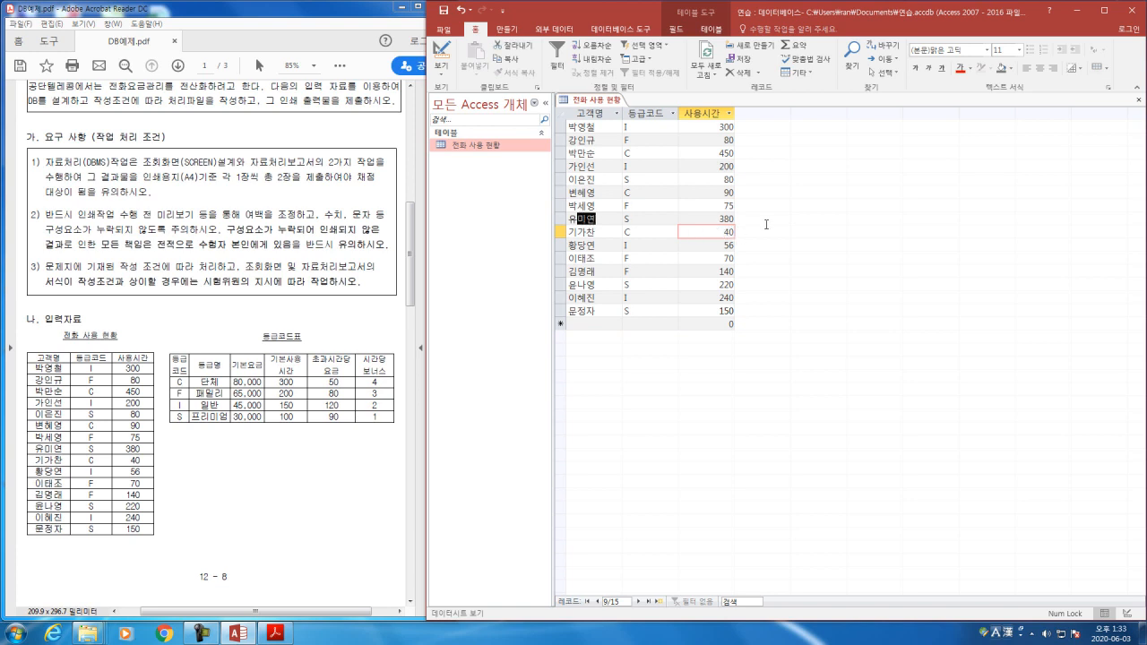
left_click_drag(581, 218, 730, 219)
left_click(721, 259)
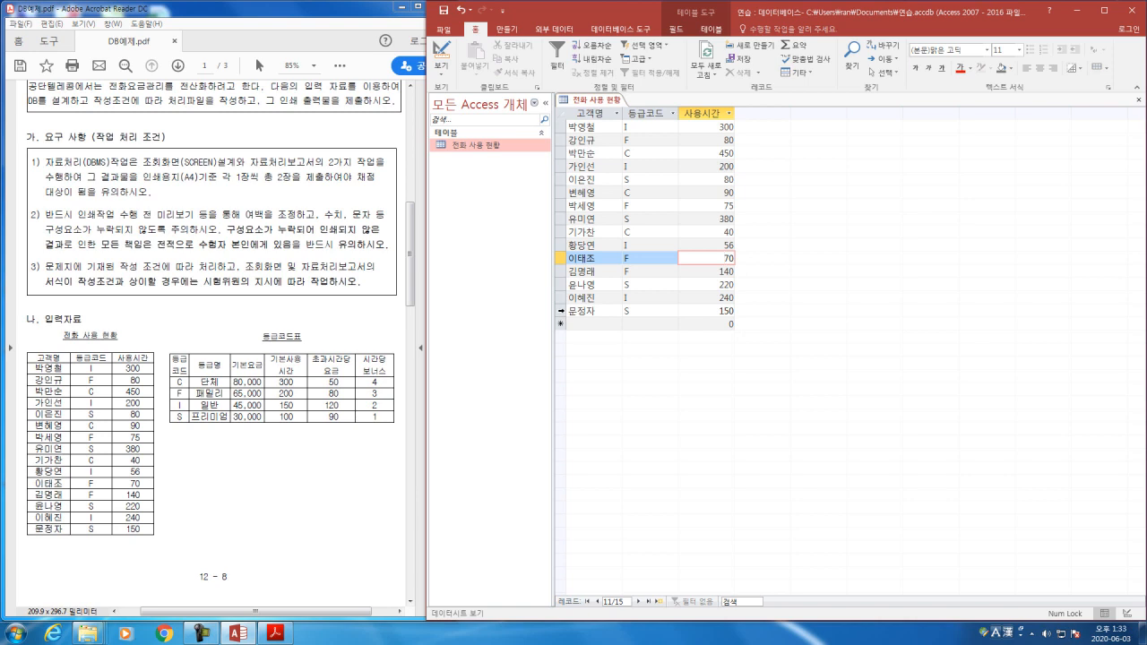
left_click(561, 311)
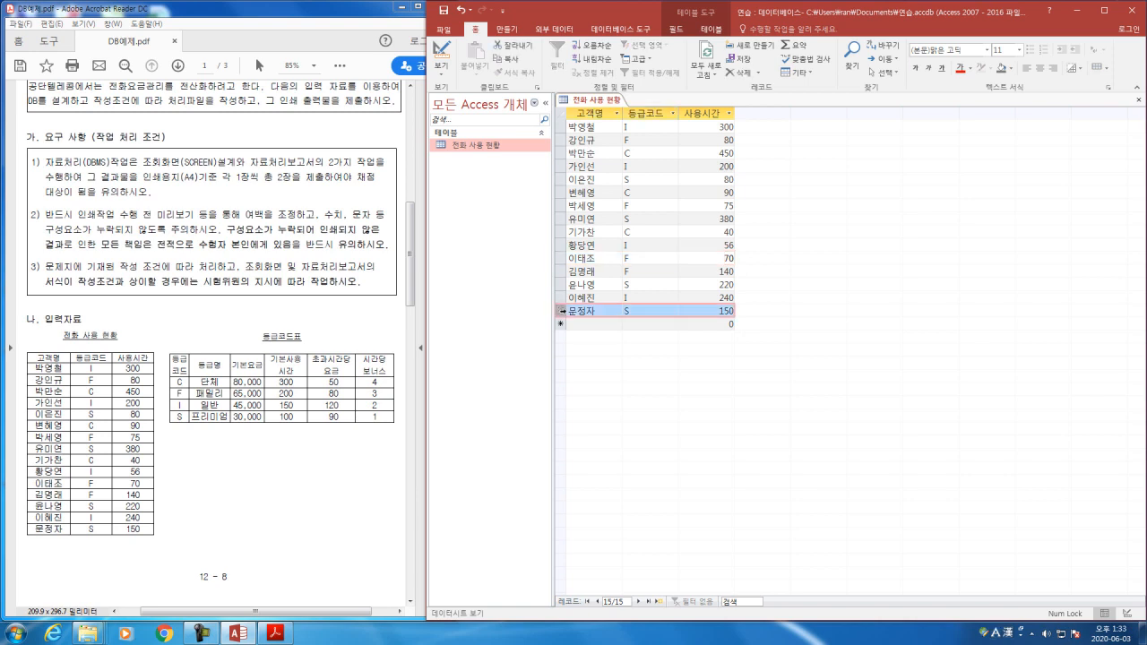
right_click(561, 311)
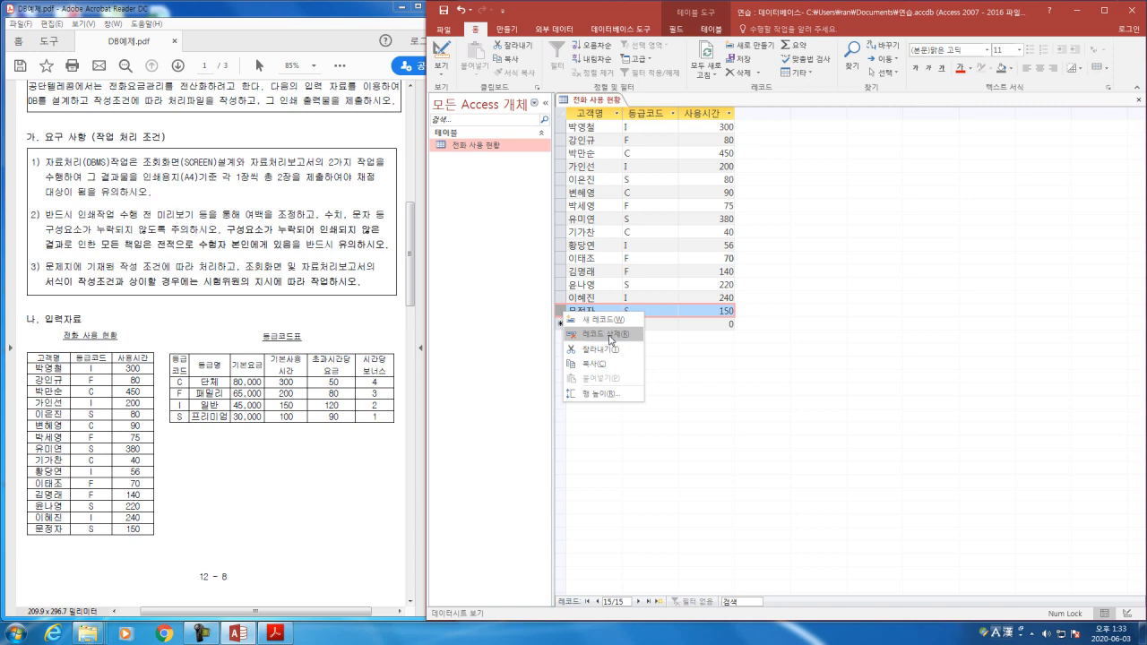
left_click(717, 327)
left_click(714, 312)
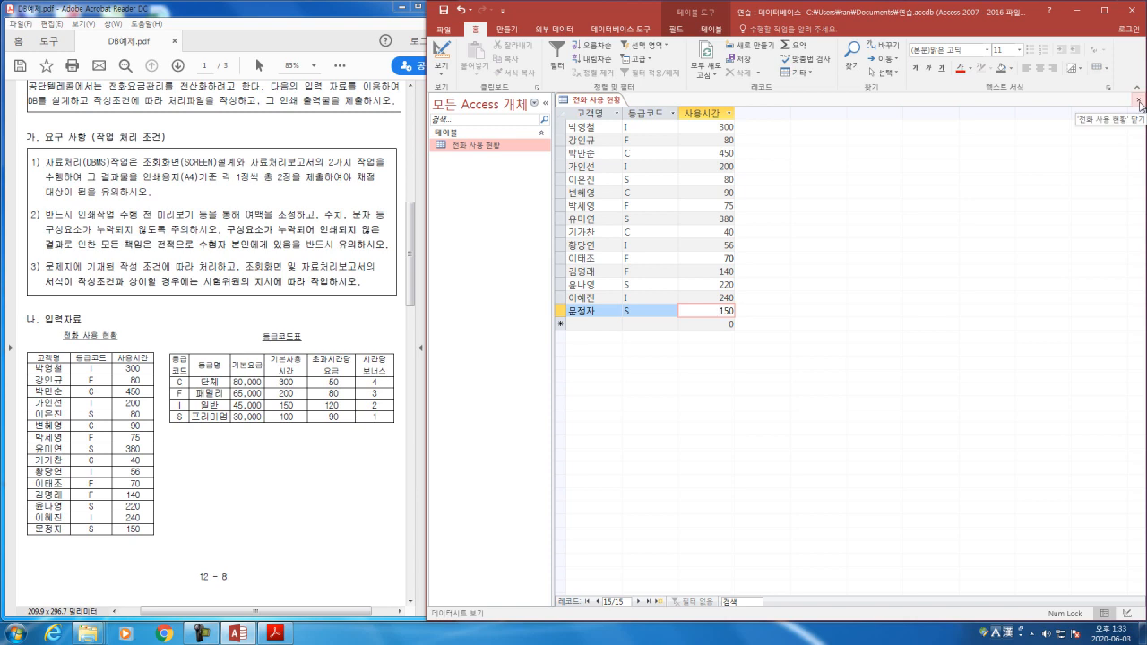
Step: Close the 전화 사용 현황 table after reopening it once to check its saved records
left_click(1139, 102)
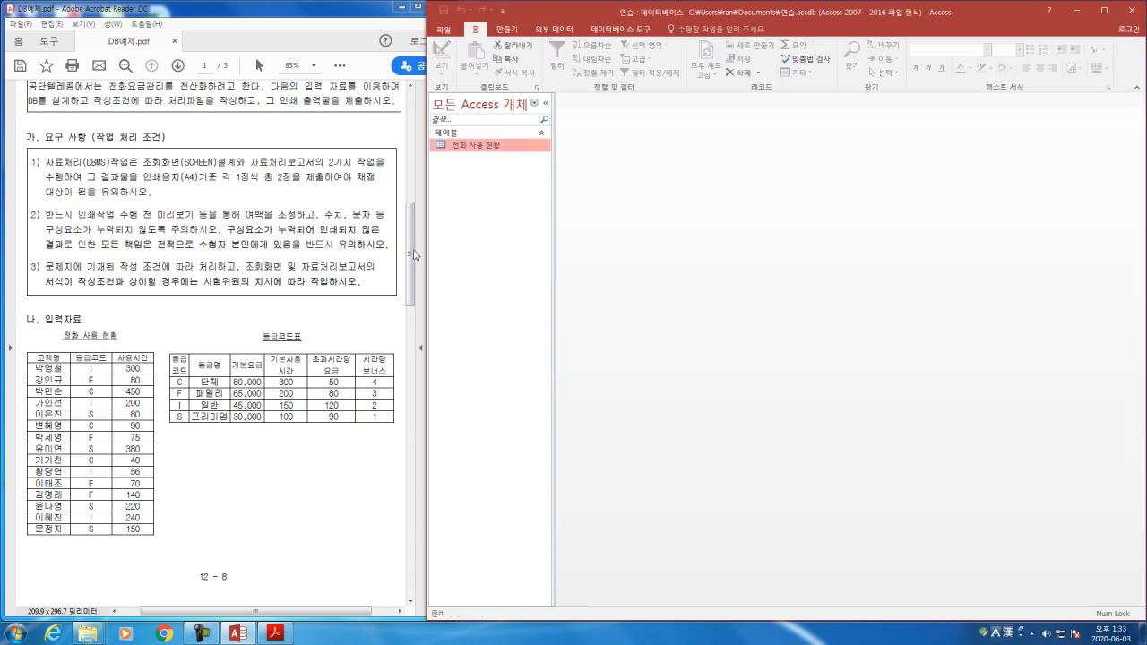
double_click(479, 148)
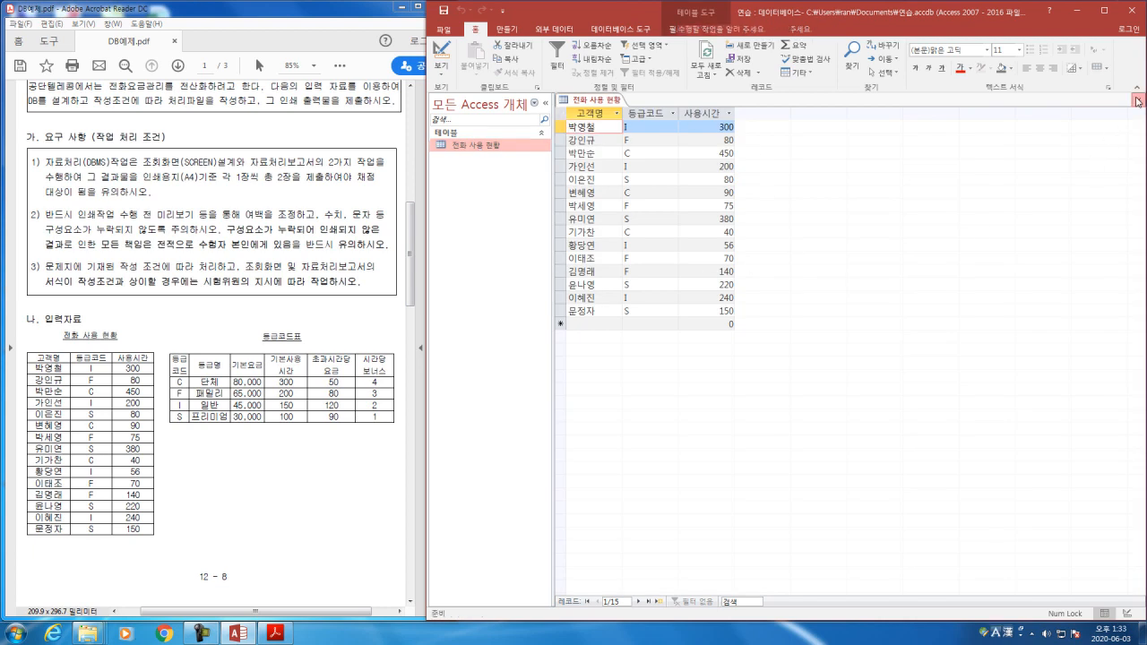
left_click(1139, 100)
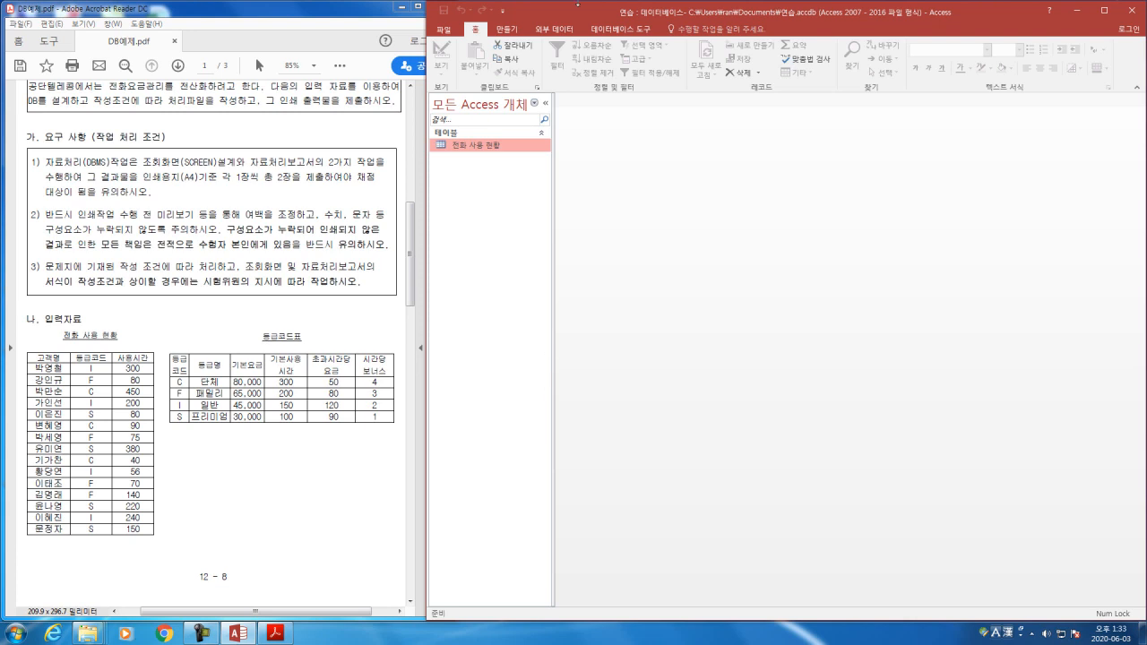
Step: Create a new table in Design view with the fields 등급코드, 등급명 and 기본요금
left_click(515, 34)
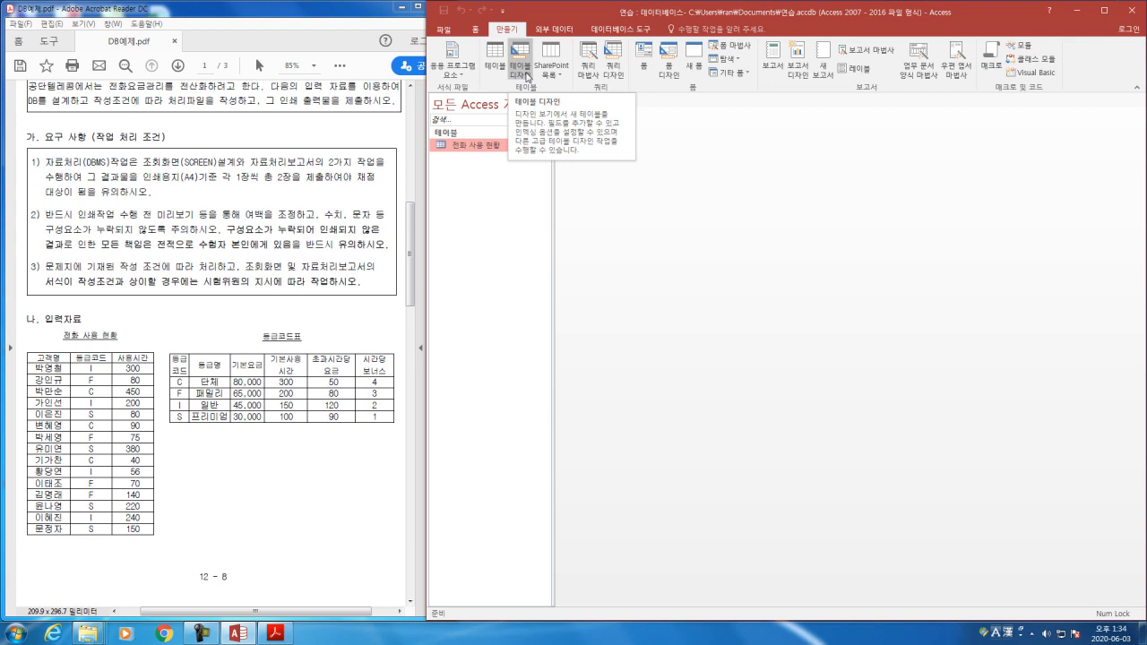
left_click(528, 75)
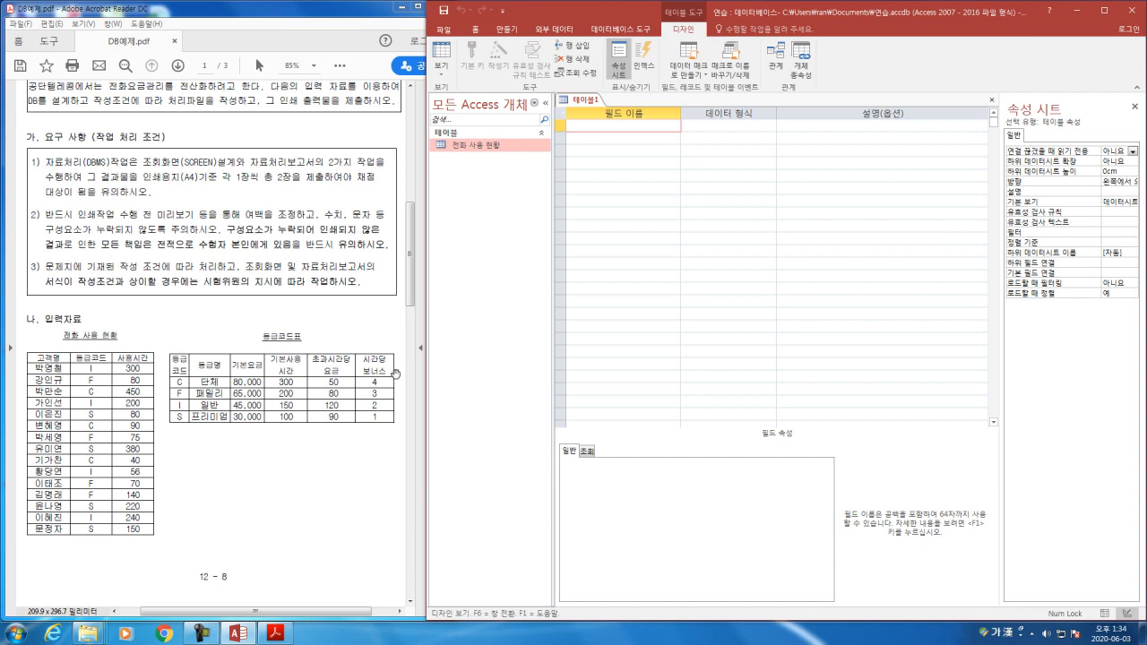
type("등그코드")
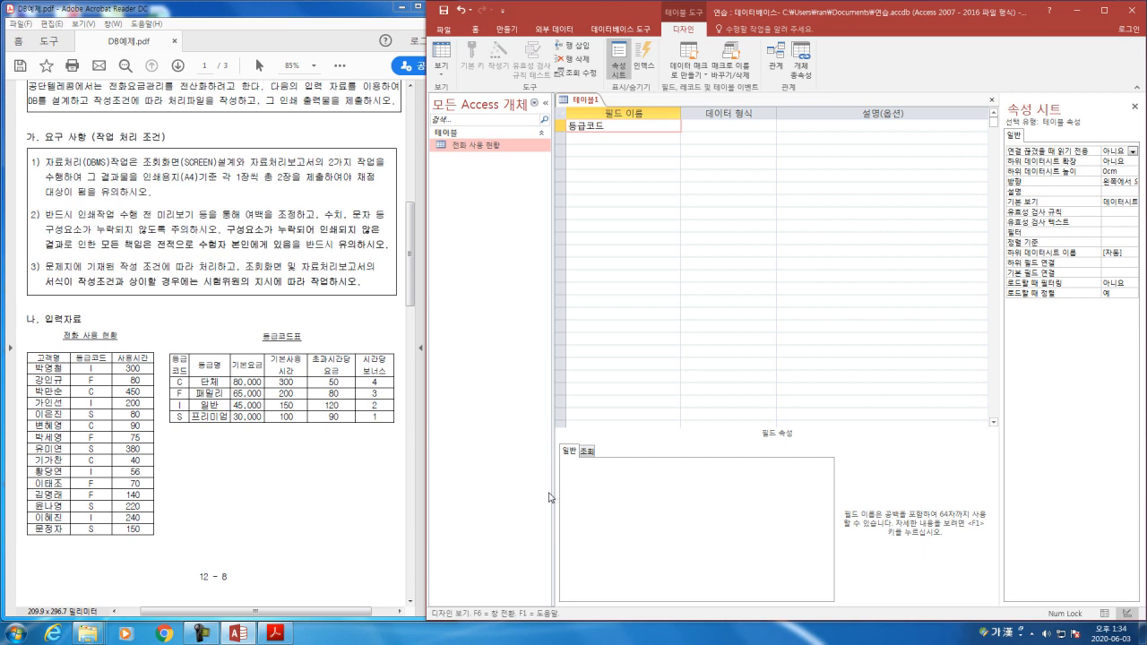
key("Down")
type("등급명")
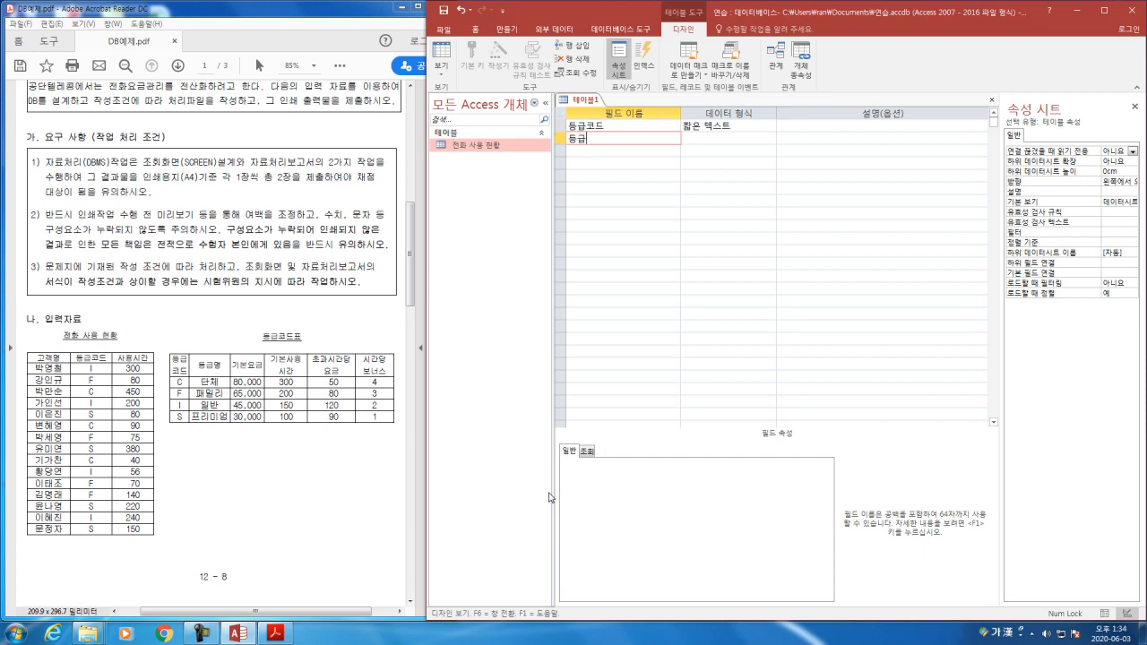
key("Down")
type("기본요금")
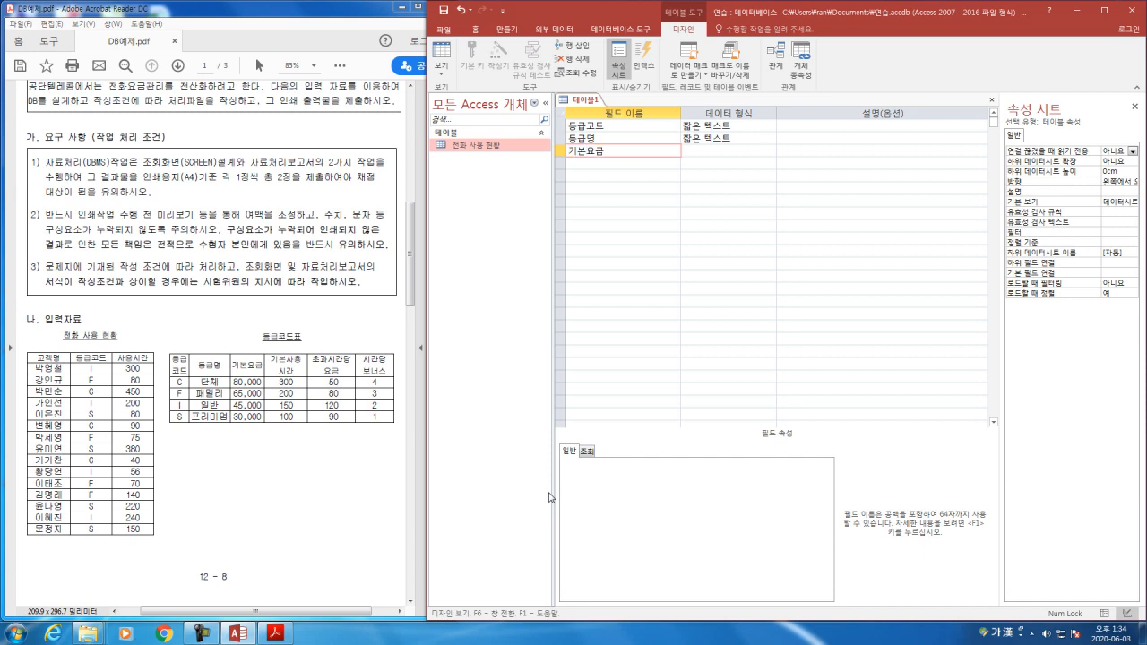
Step: Add the fields 기본사용시간, 초과시간당요금 and 시간당보너스 below 기본요금 in the new table
key("Down")
type("ㄱ")
type("기본사용시")
type("간")
key("Down")
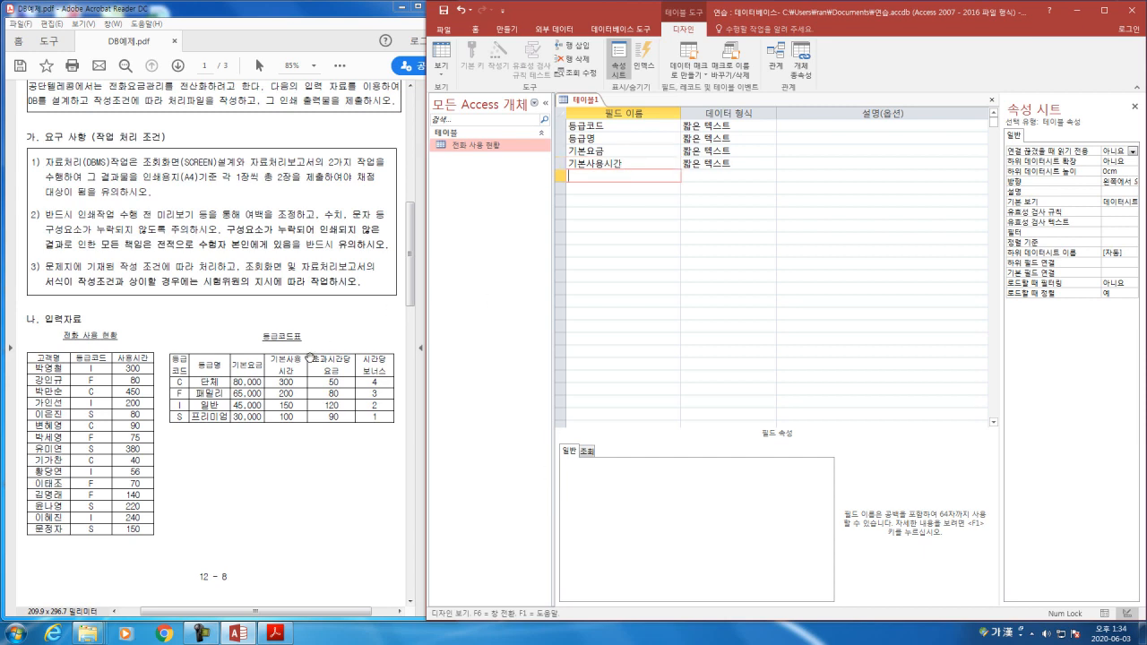
type("조과시간당요금")
key("Down")
type("시간당보너스")
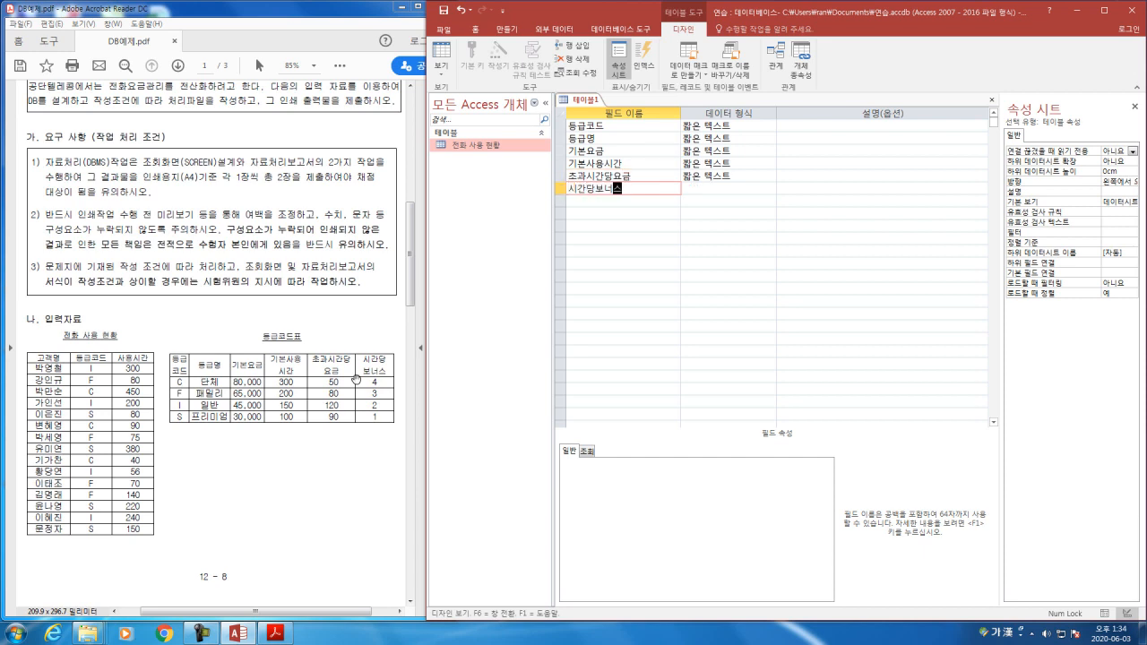
key("Tab")
Step: Set the data type of the 기본요금 field to 통화
left_click(748, 127)
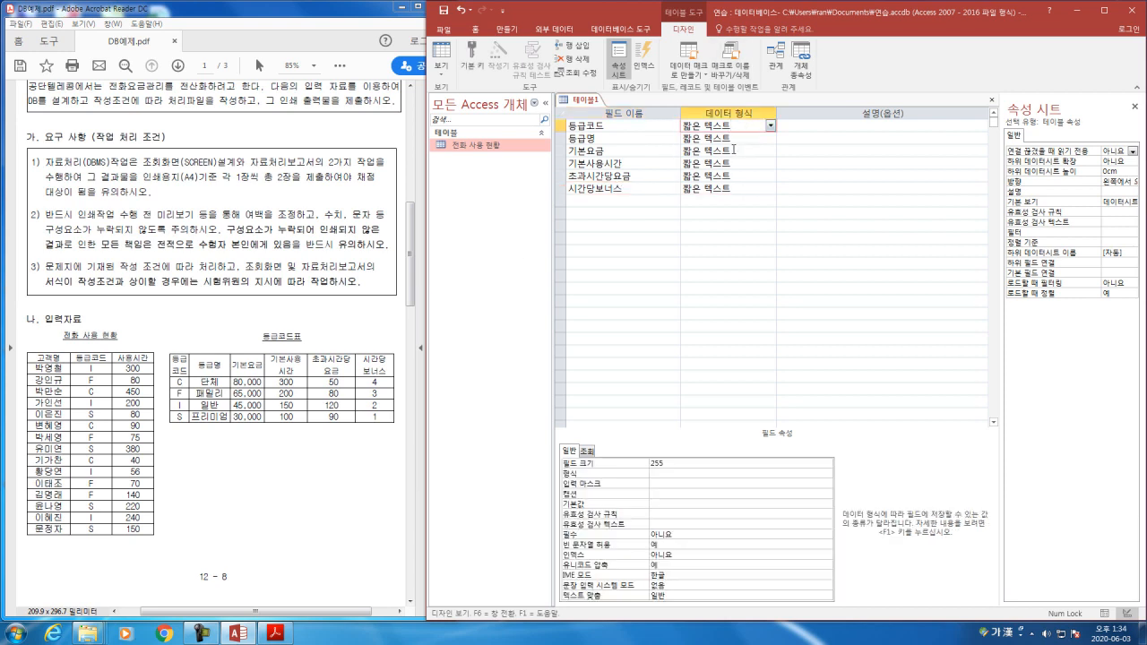
left_click(744, 189)
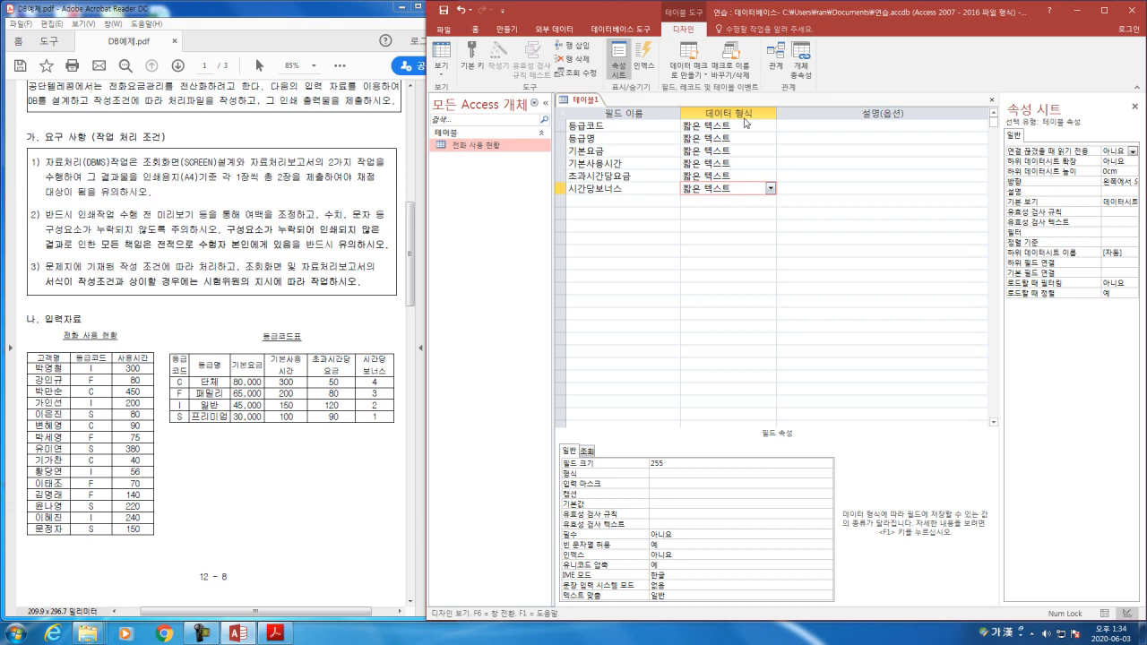
left_click(744, 126)
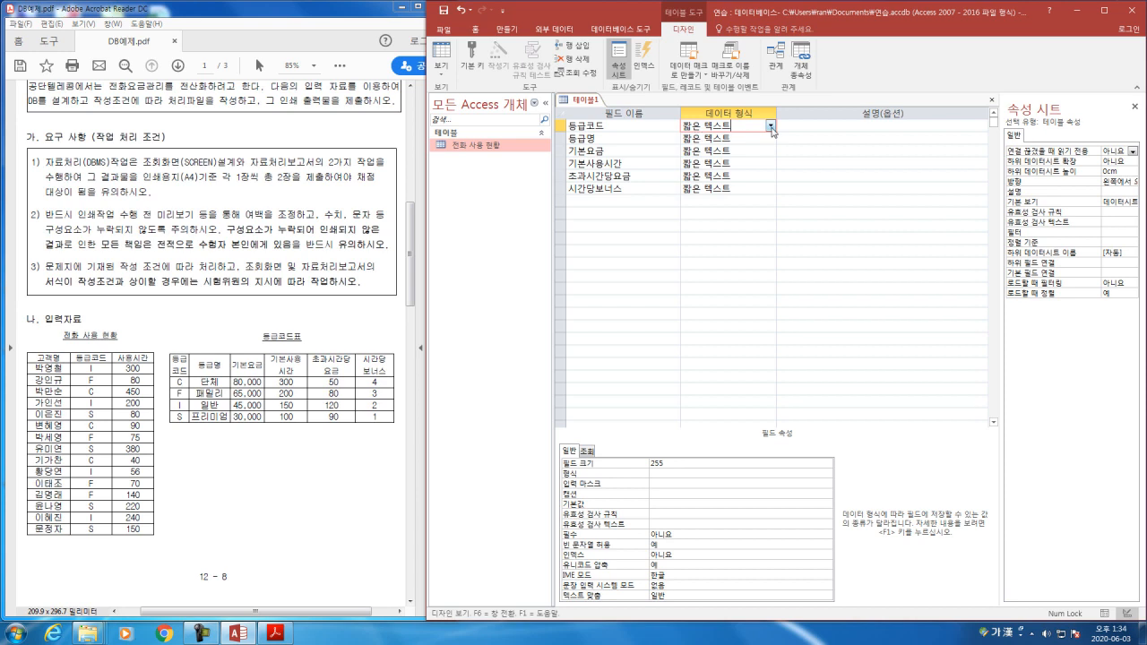
left_click(751, 138)
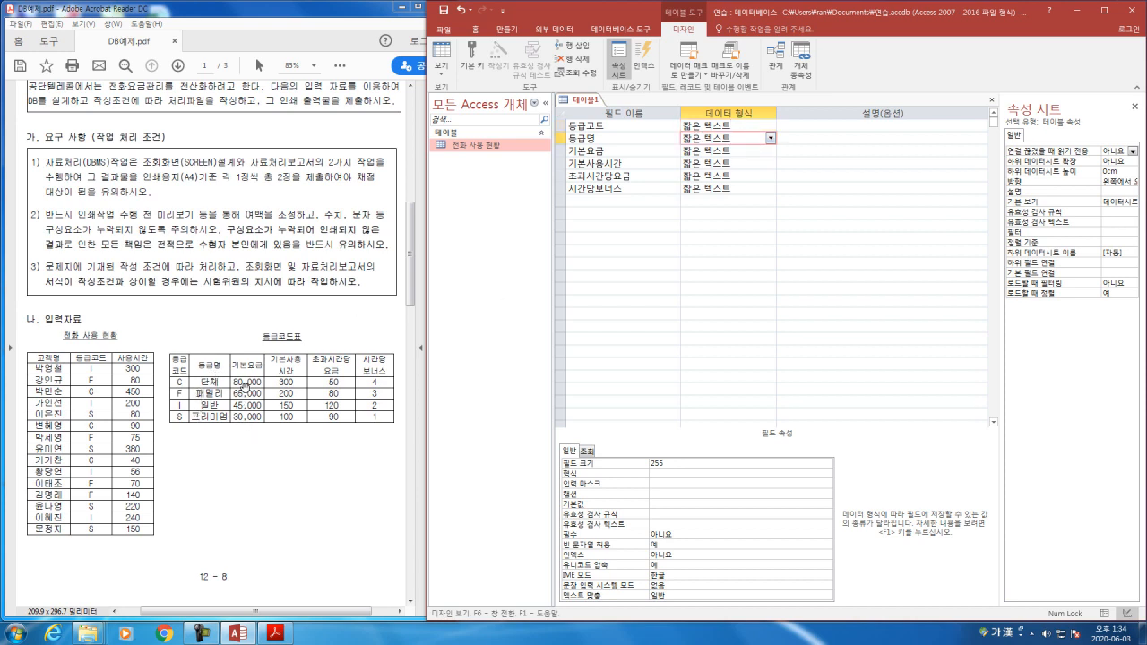
left_click(766, 150)
left_click(770, 150)
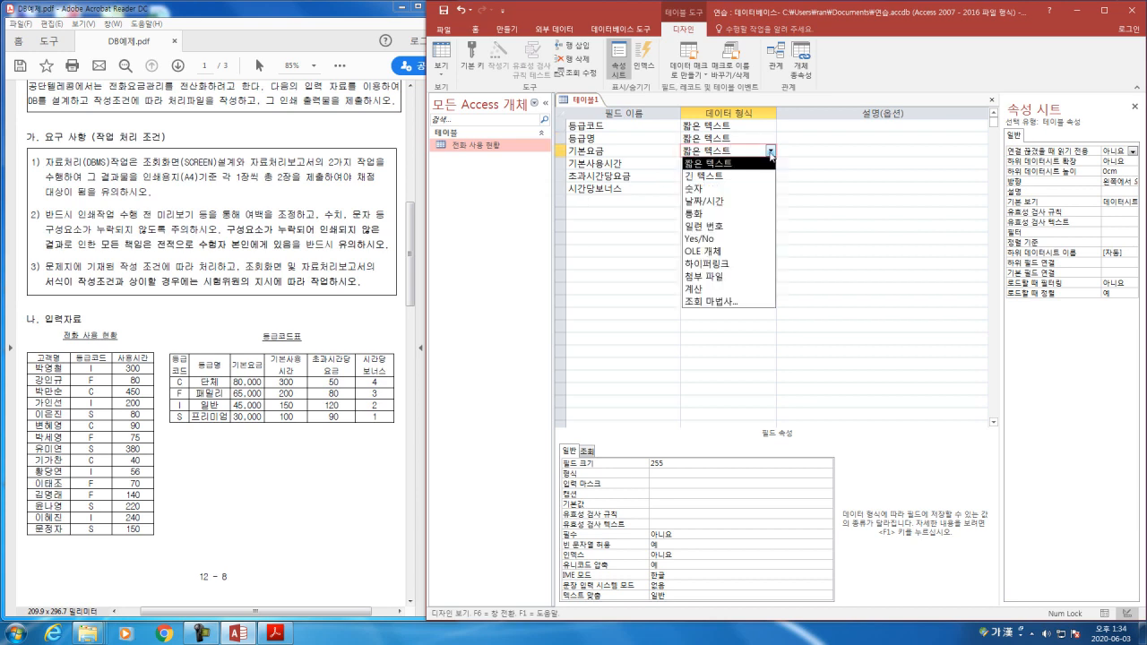
left_click(702, 214)
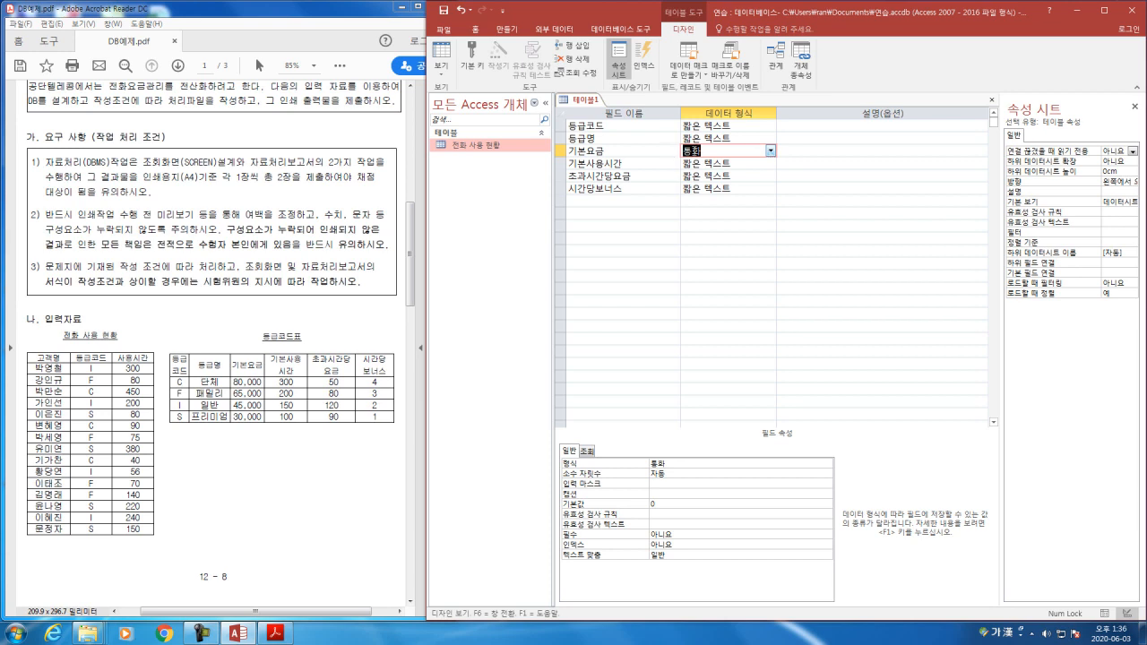
Step: Set the data type of 기본사용시간 to 숫자 and of 초과시간당요금 to 통화
left_click(725, 163)
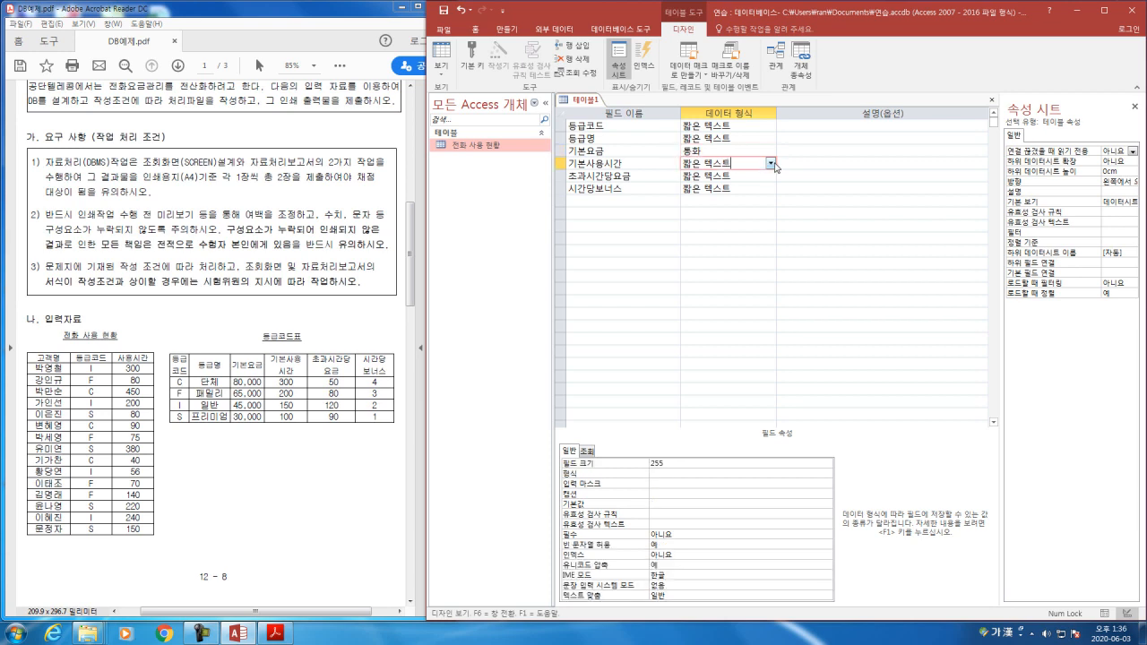
left_click(770, 163)
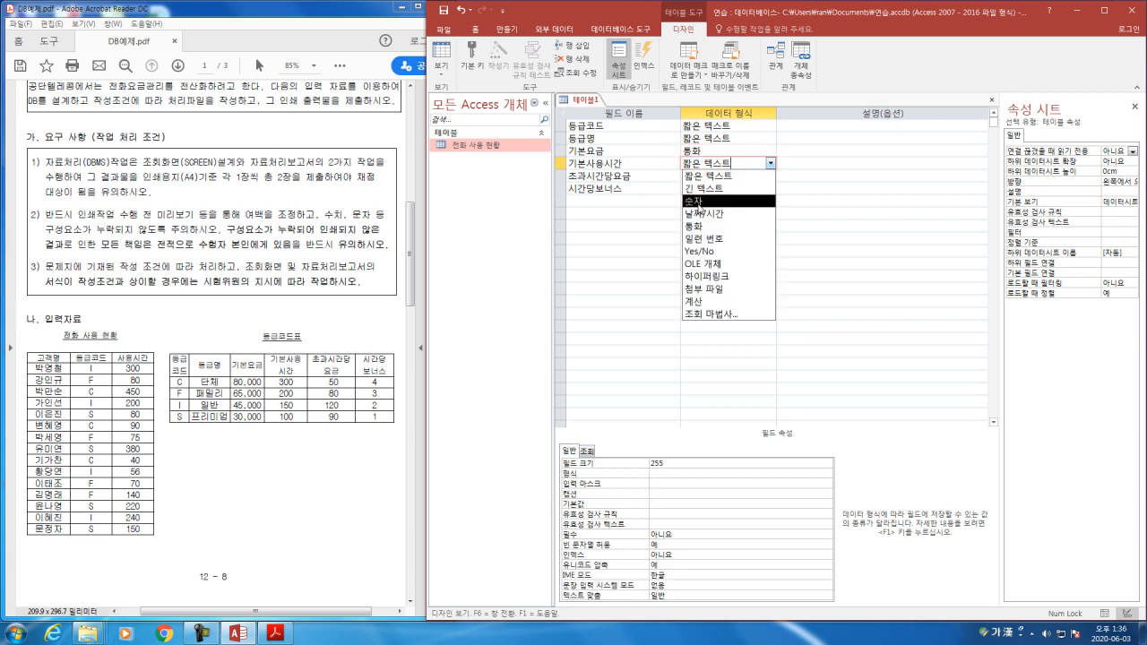
left_click(700, 202)
left_click(705, 175)
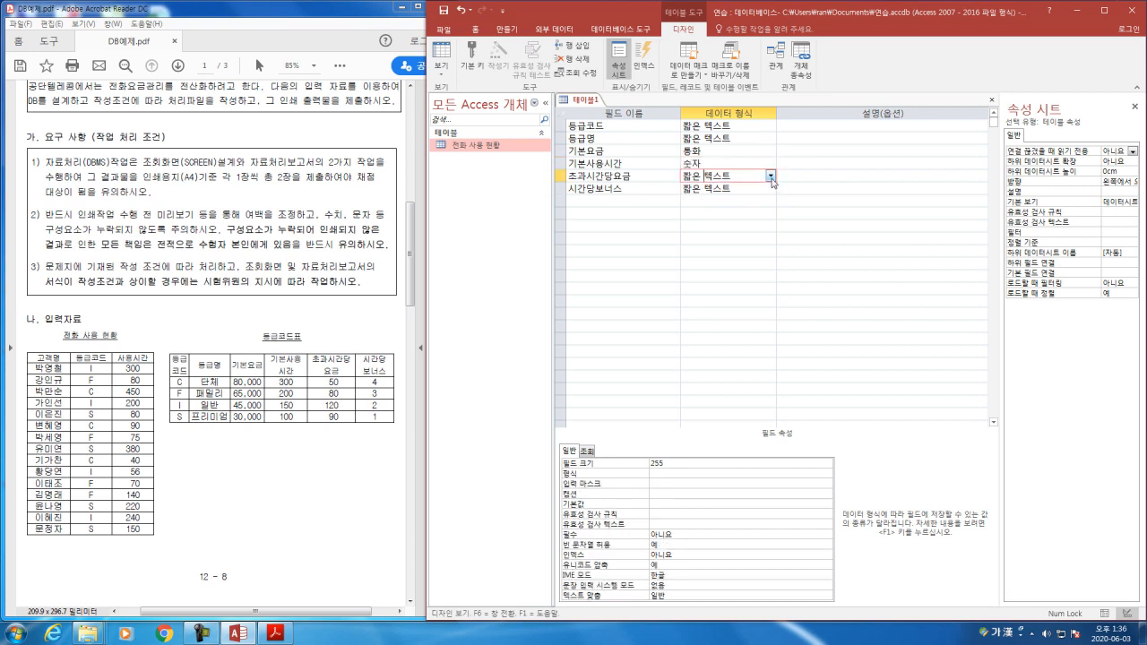
left_click(770, 177)
left_click(717, 238)
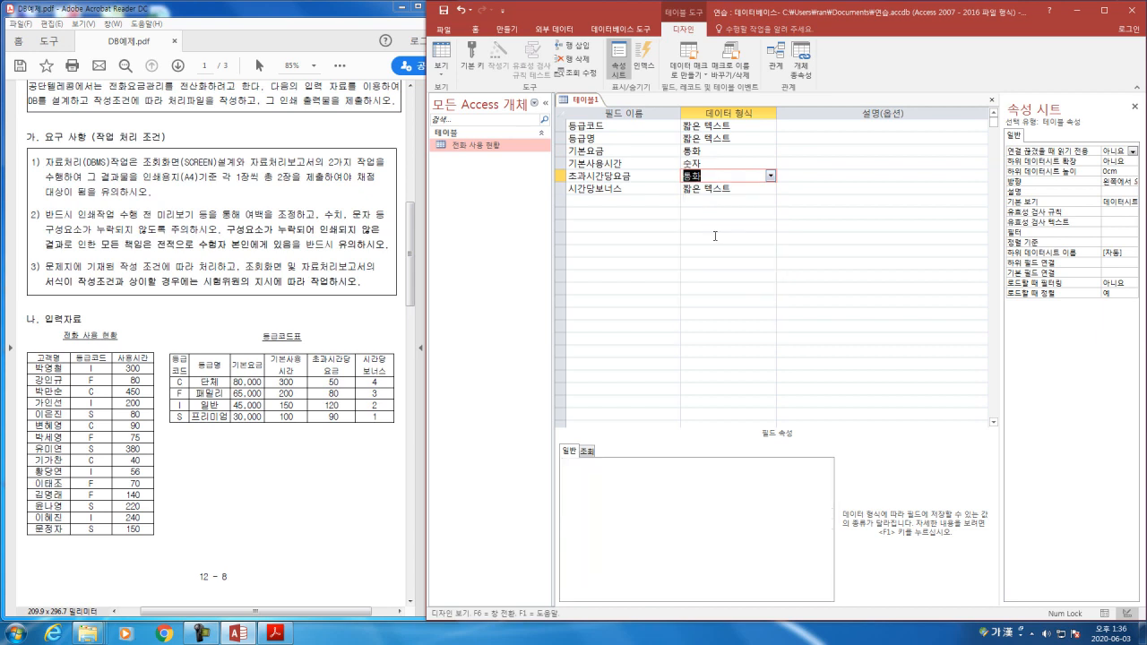
Step: Set the data type of 시간당보너스 to 숫자 and check the types of the fields from 등급명 down
left_click(726, 189)
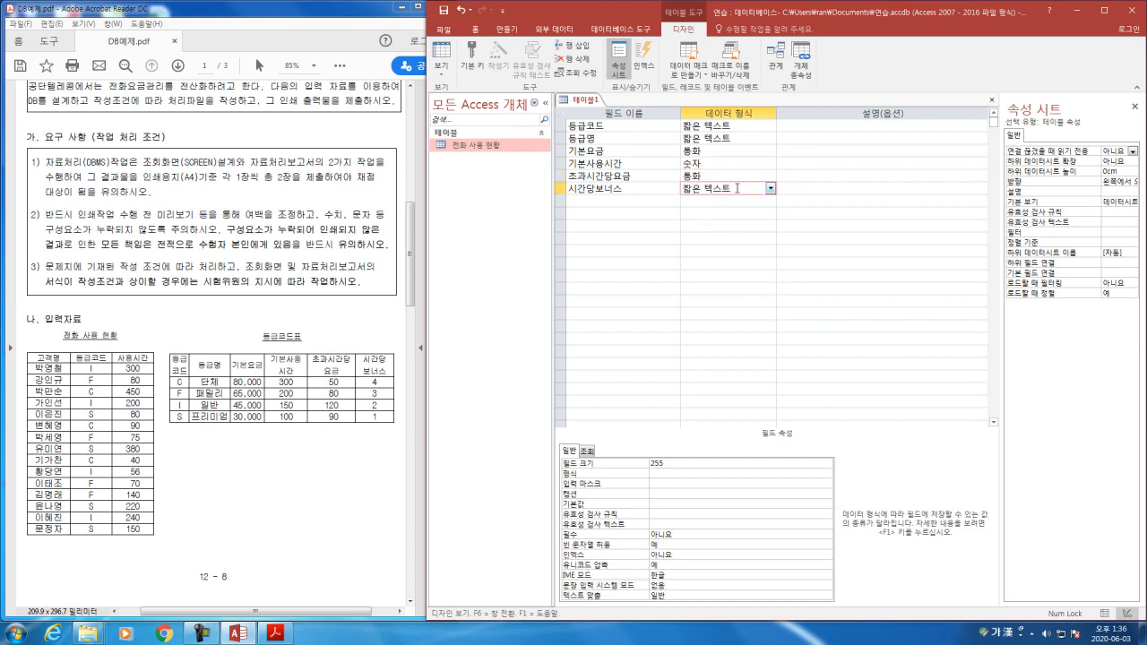
left_click(771, 188)
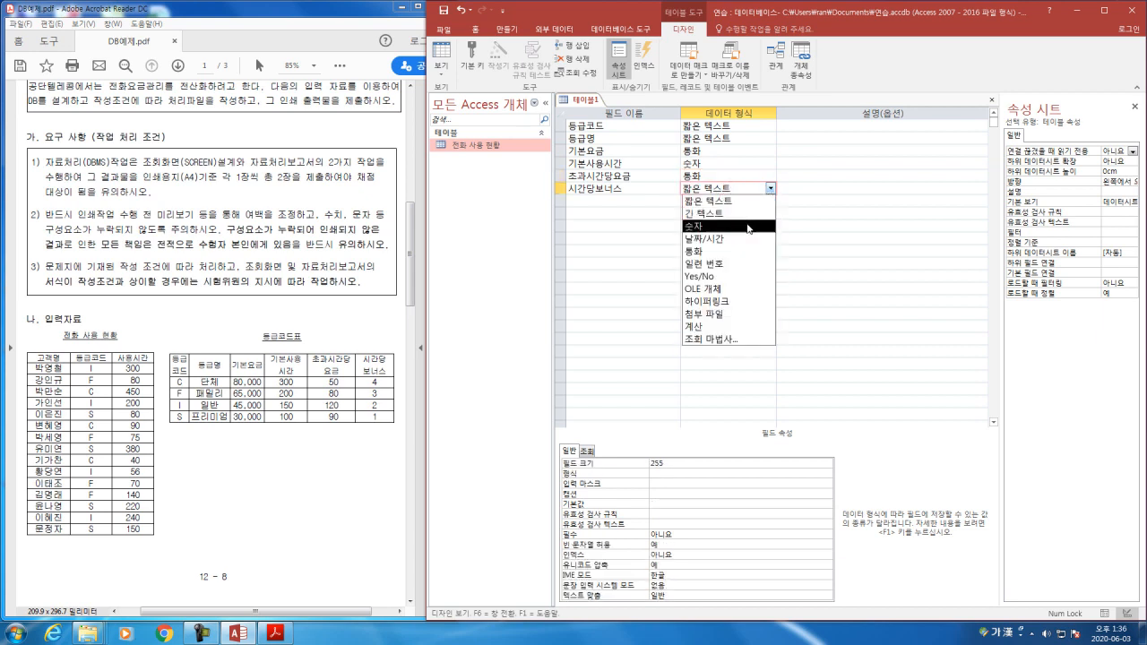
left_click(717, 226)
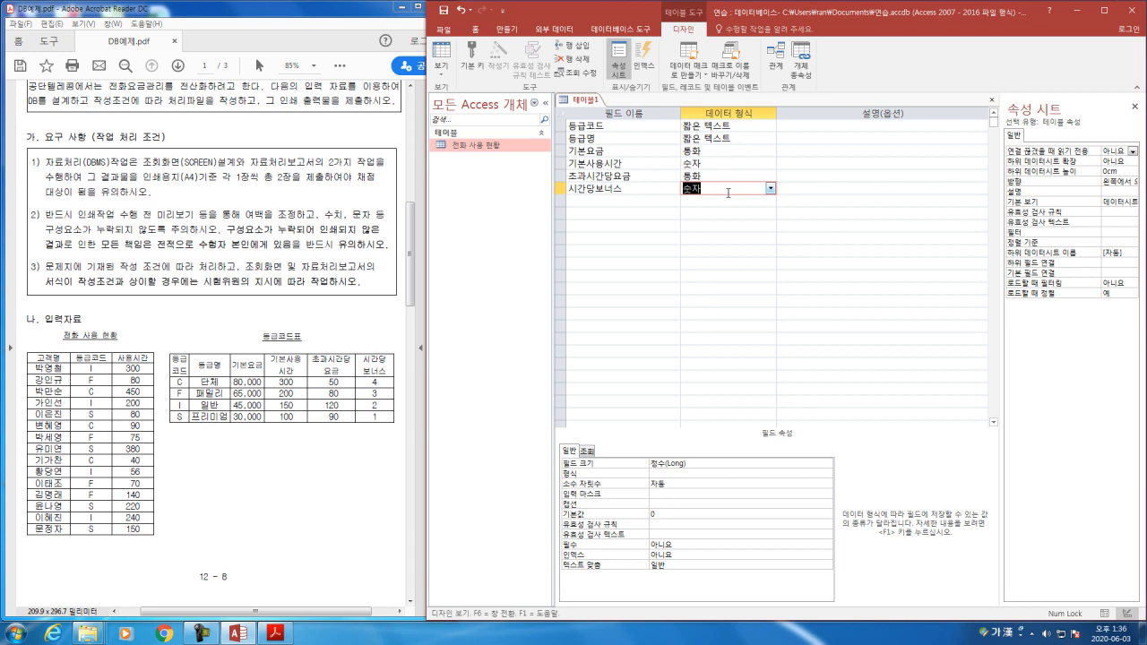
left_click(728, 138)
left_click(724, 151)
left_click(721, 164)
left_click(719, 175)
left_click(715, 188)
Step: Close the new table, saving it as 등급코드표 without creating a primary key
left_click(990, 102)
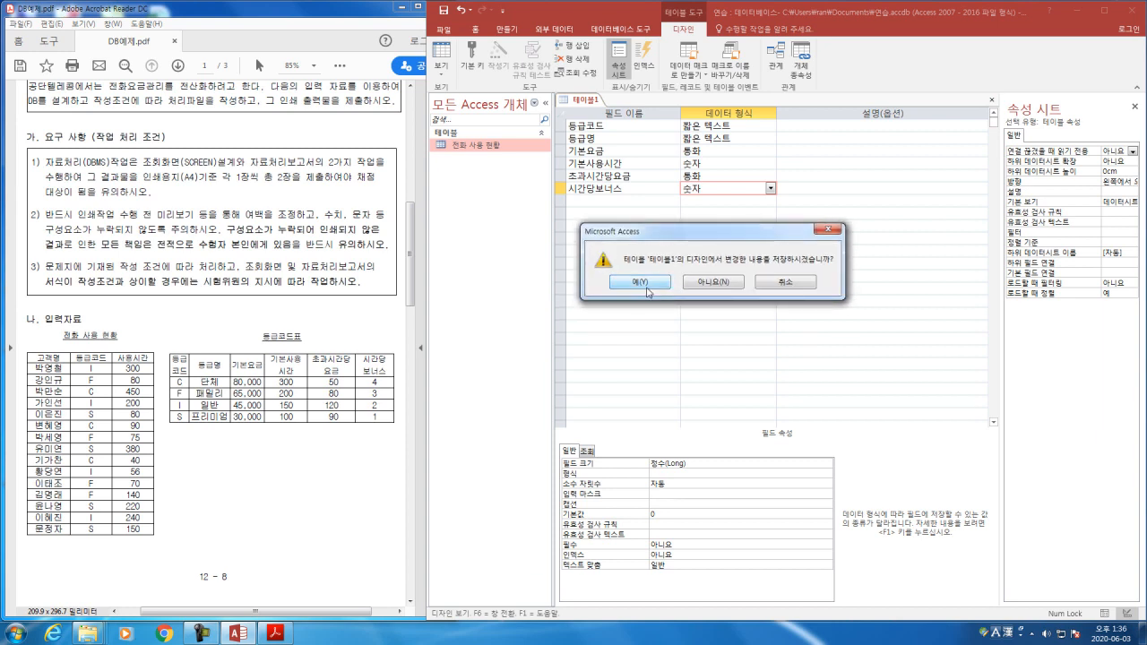
left_click(646, 285)
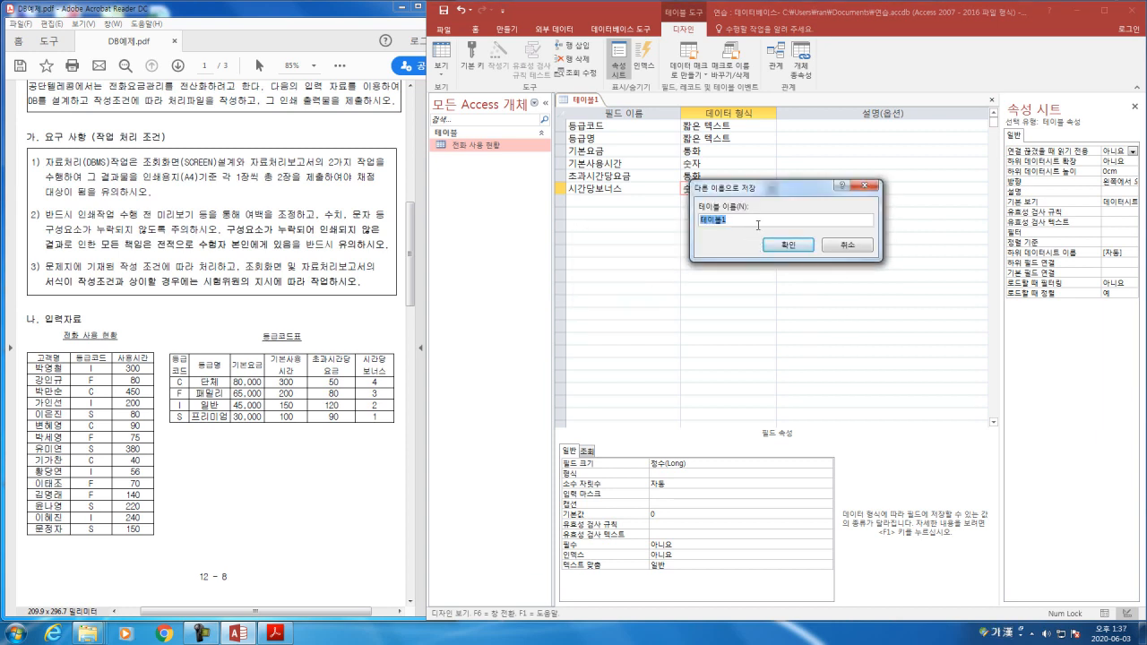
type("등급코드표")
left_click(788, 245)
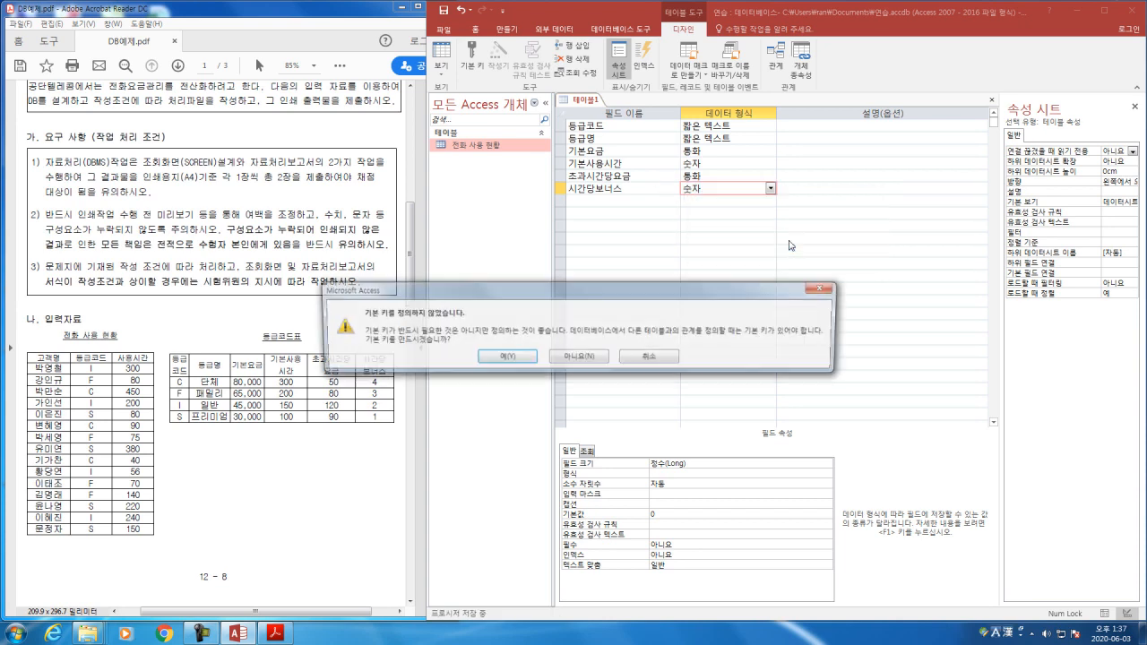
left_click_drag(493, 292, 651, 254)
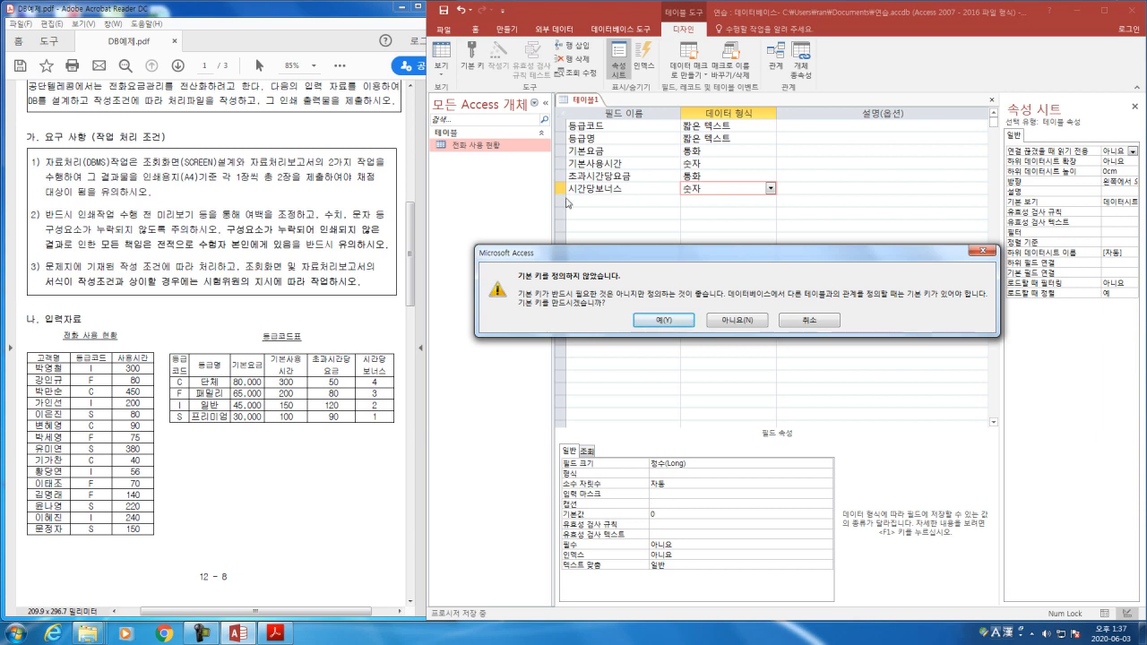
left_click_drag(597, 255, 595, 245)
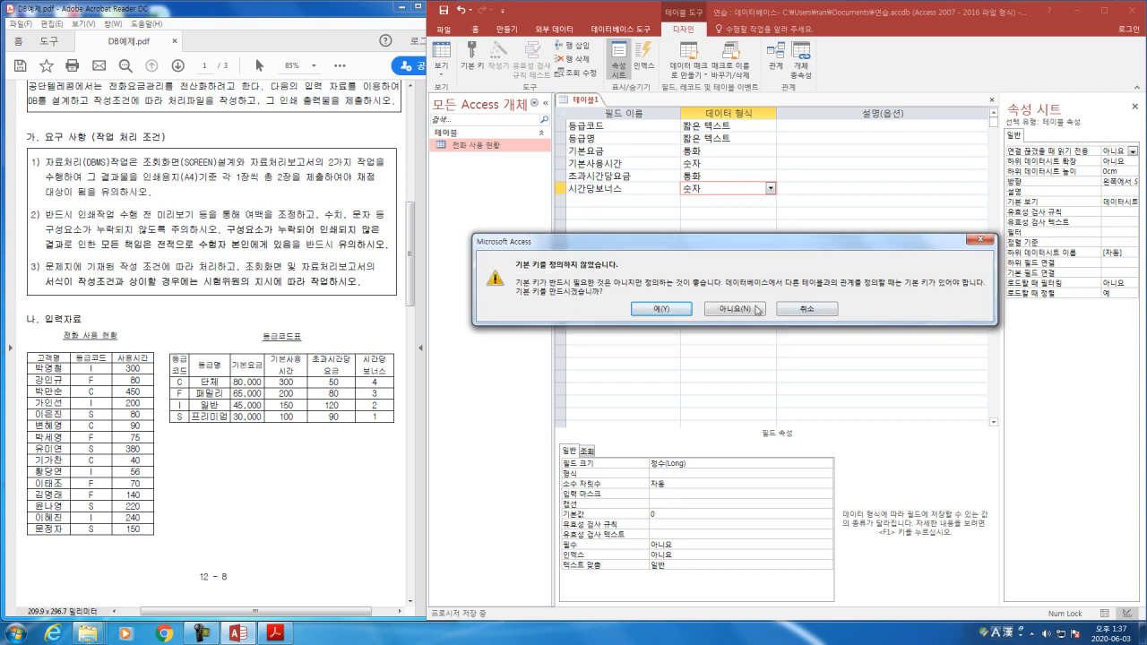
left_click(753, 310)
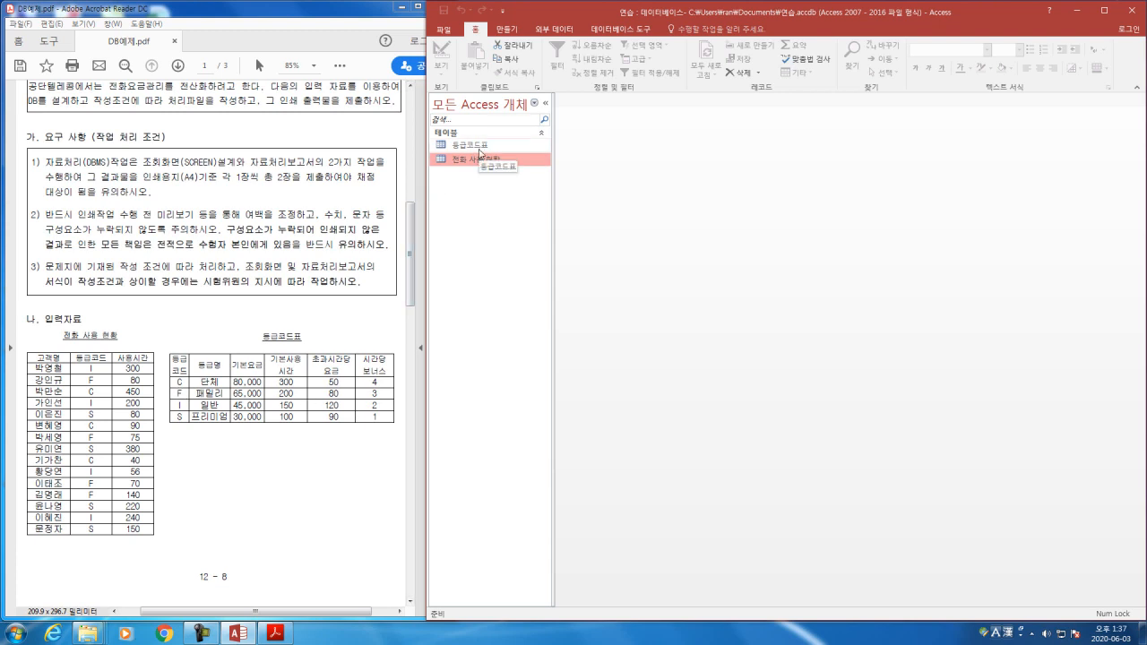
Step: Open the 등급코드표 table and enter the codes C, F, I and S in the 등급코드 field of four records
double_click(482, 146)
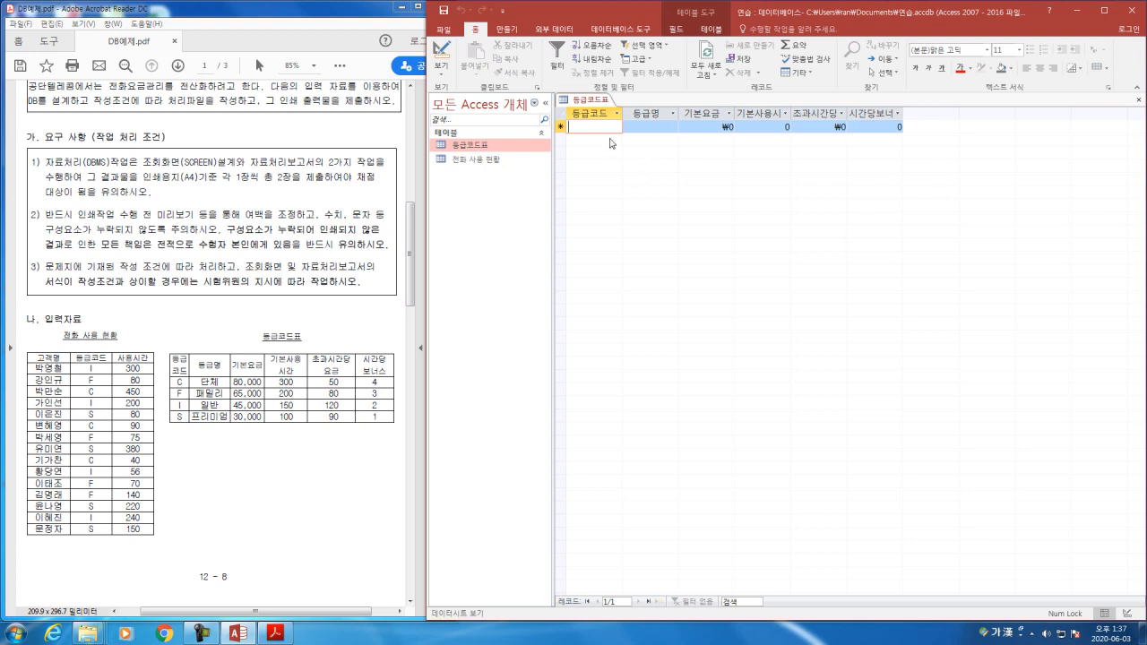
type("C")
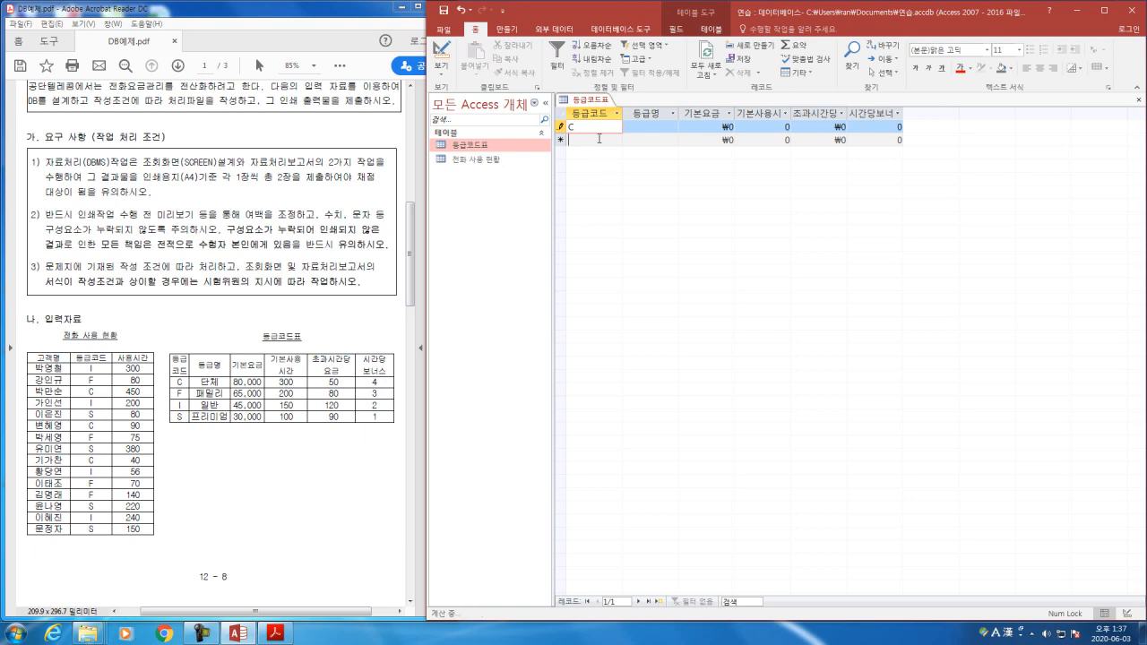
left_click(598, 139)
type("ㄹ")
key("BackSpace")
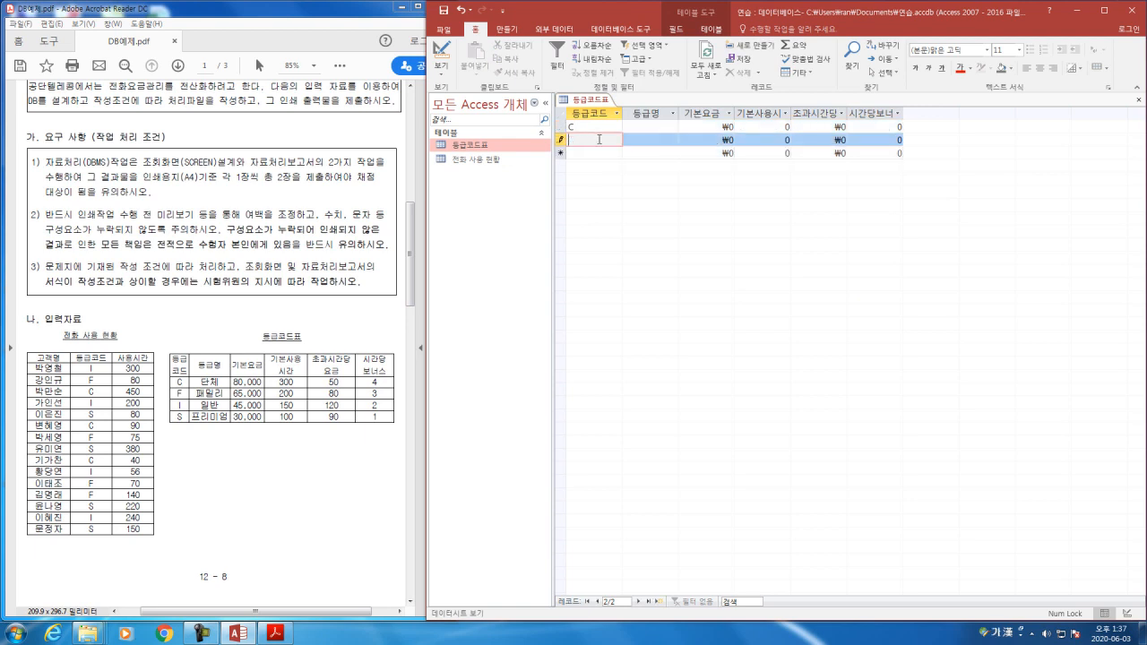
key("Down")
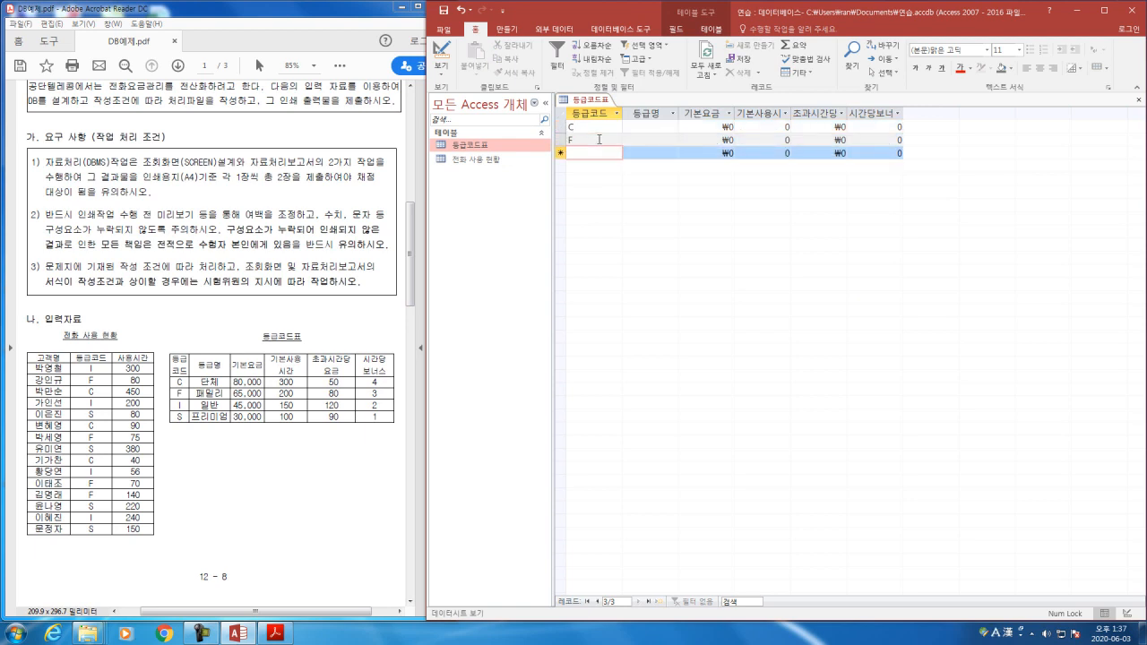
type("I")
key("Down")
type("S")
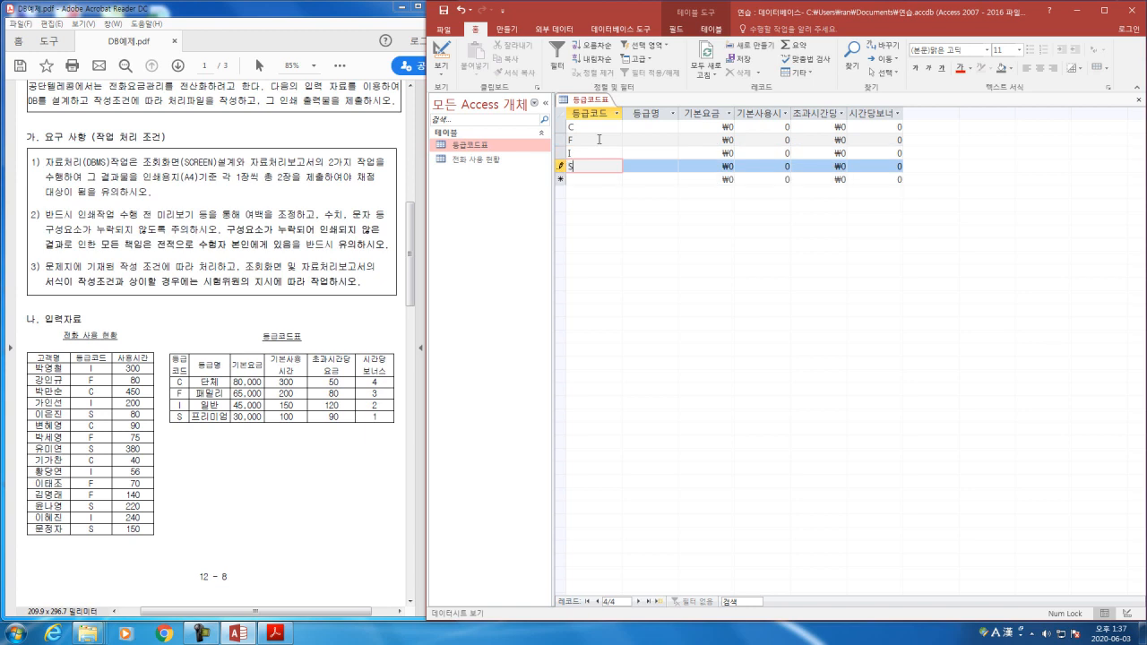
Step: Fill the 등급명 field for C, F, I and S with 단체, 패밀리, 일반 and 프리미엄
left_click(655, 126)
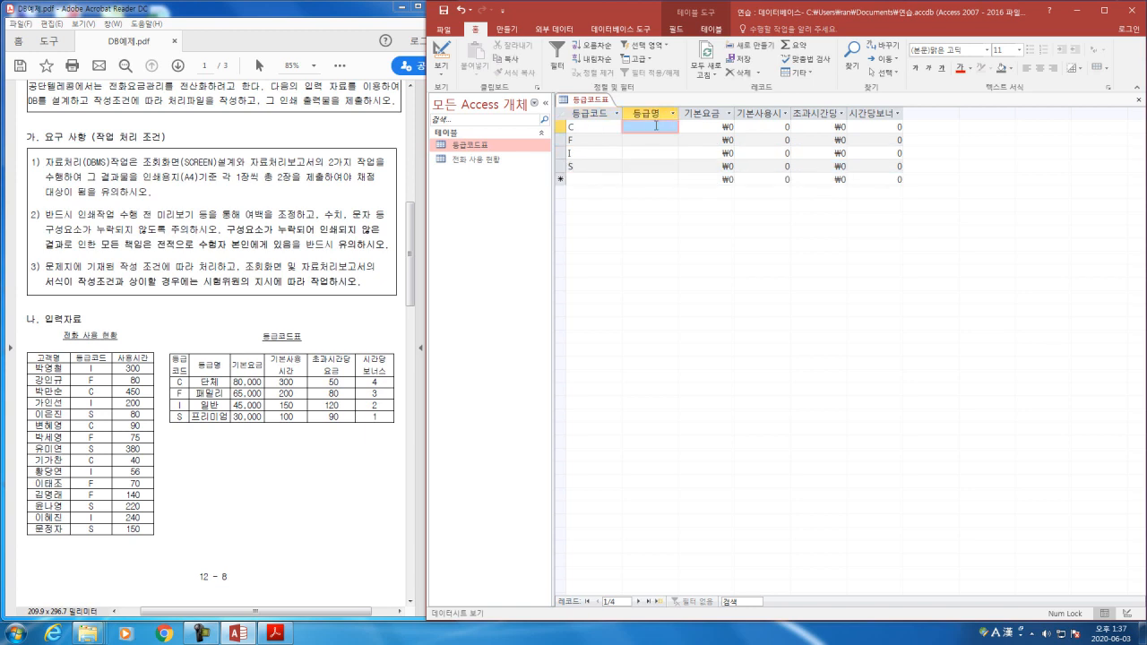
key("Hangul")
type("단체")
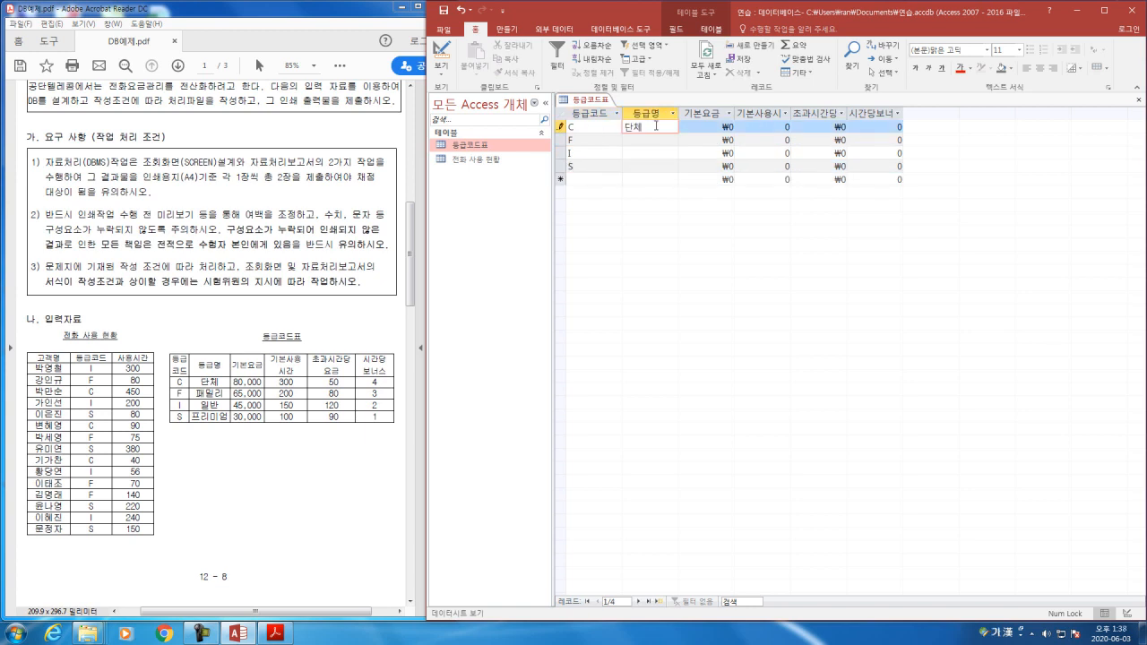
key("Down")
type("패밀리")
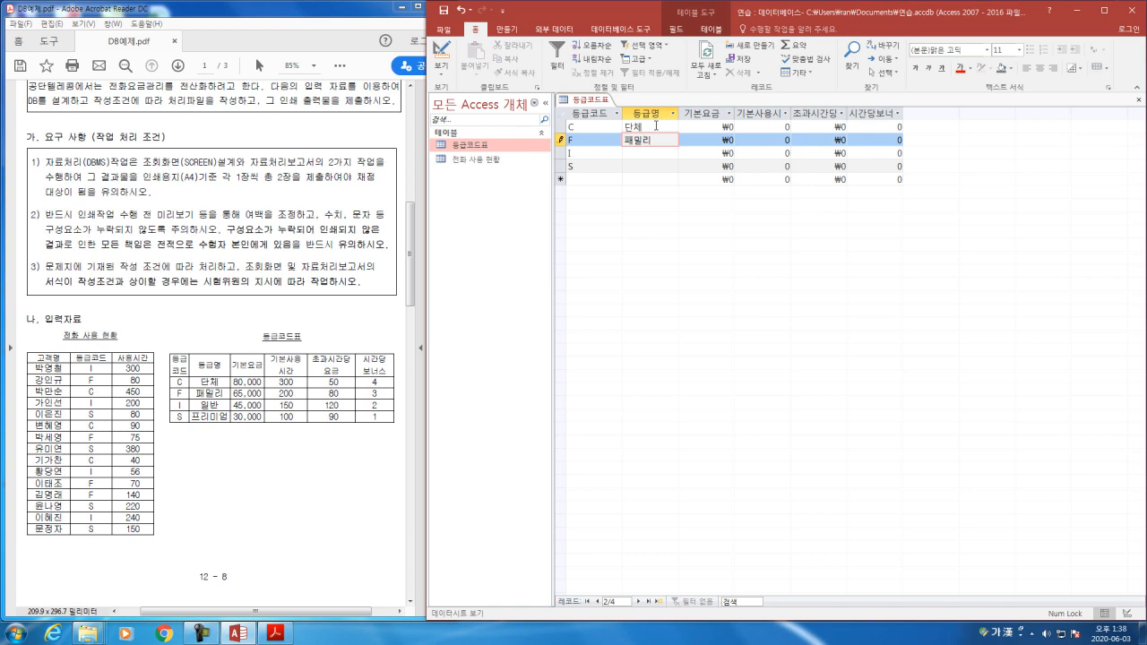
key("Down")
type("일바")
key("Down")
type("프리미엄")
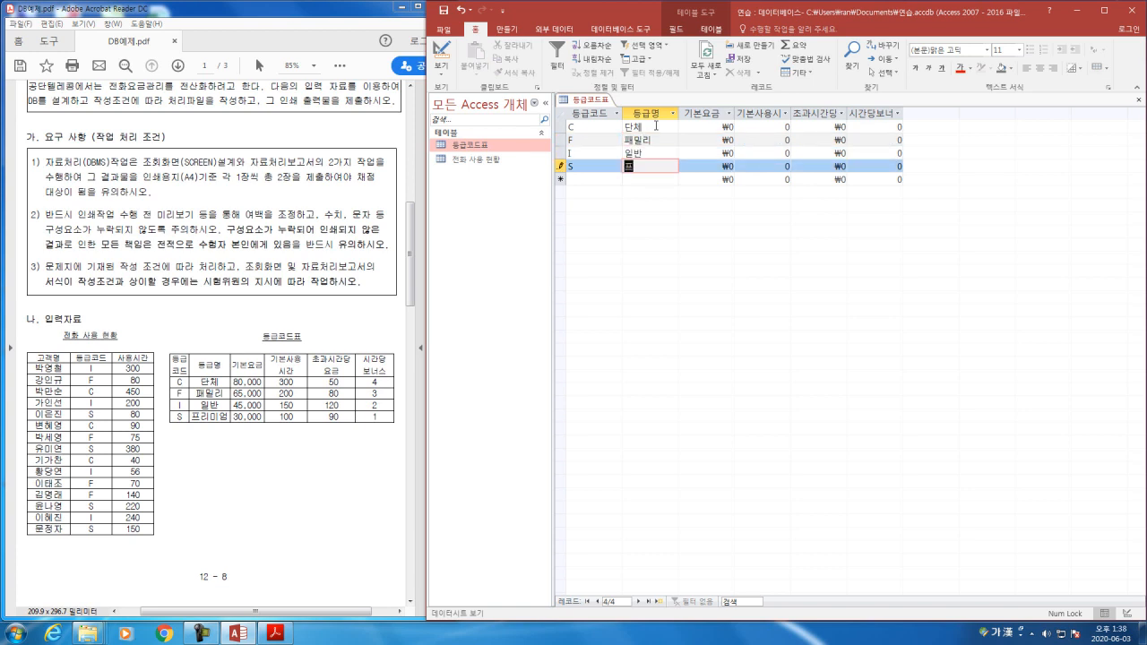
Step: Enter the 기본요금 values 80000, 65000, 45000 and 30000 for the C, F, I and S records
key("Tab")
key("Up")
key("Up")
key("Up")
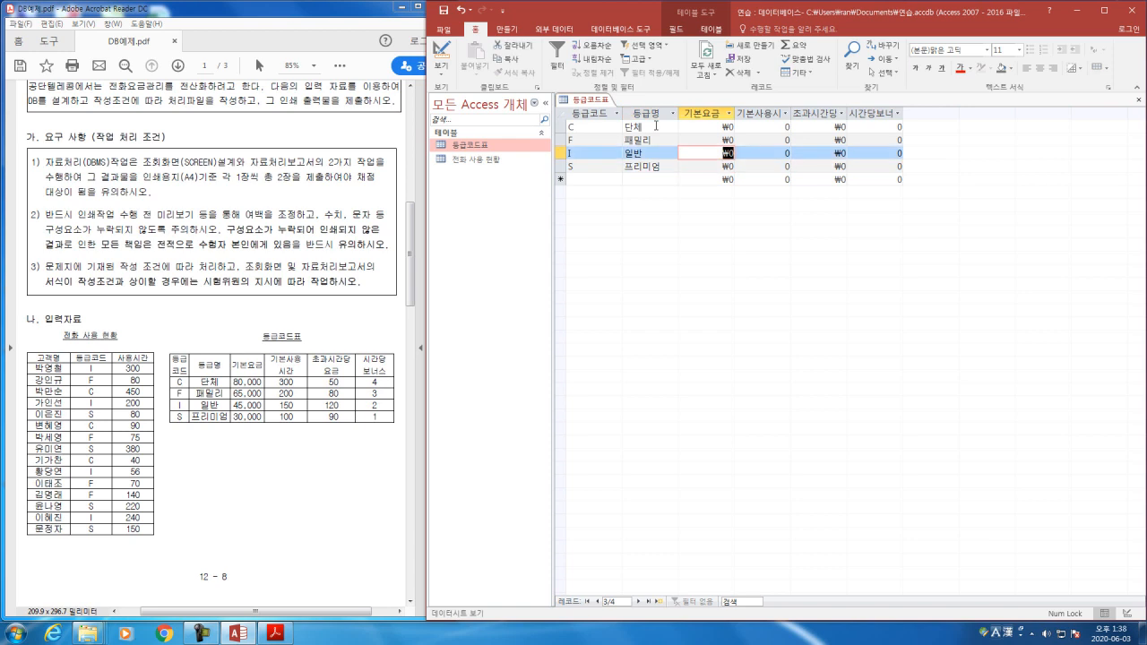
type("80000")
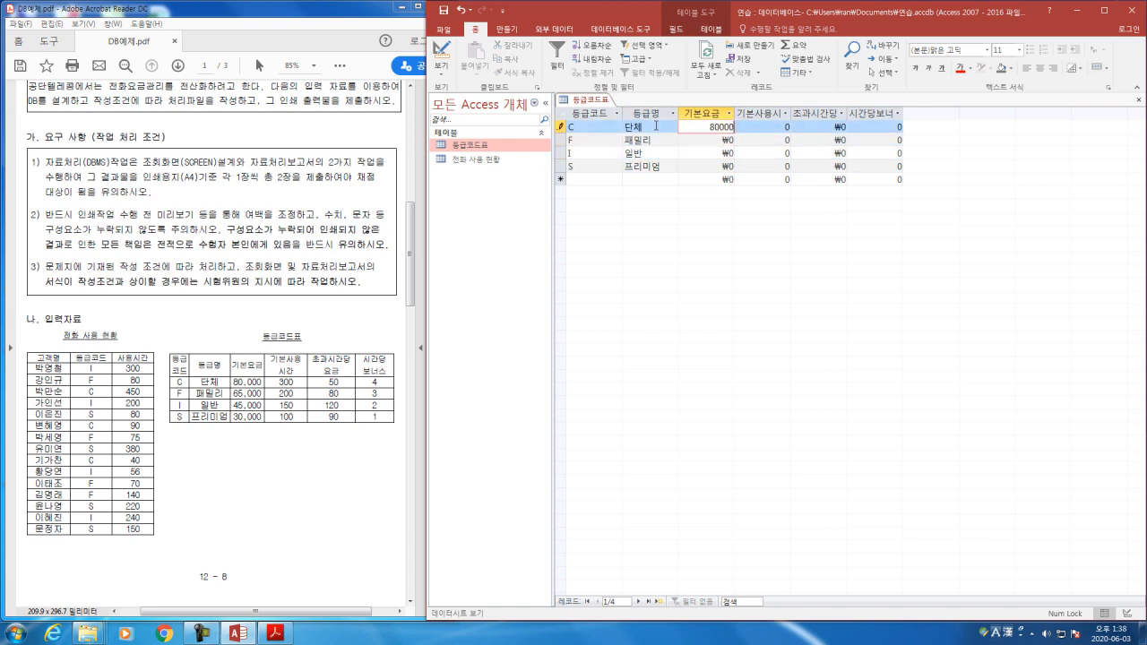
key("Down")
type("65,000")
key("Down")
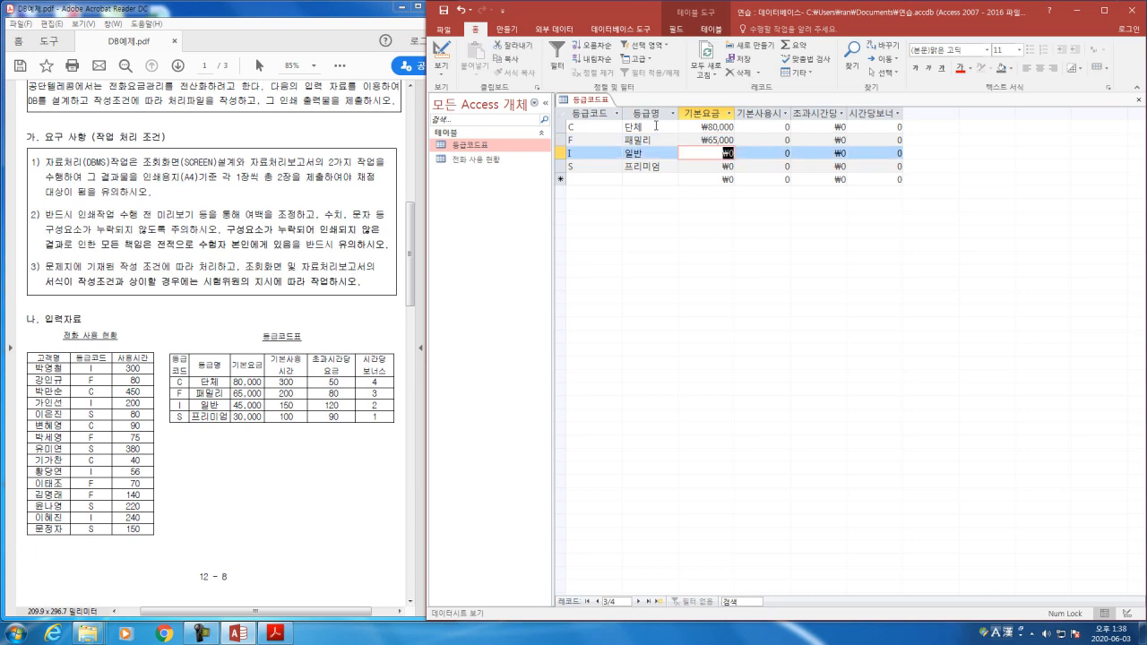
type("45000")
key("Down")
type("3")
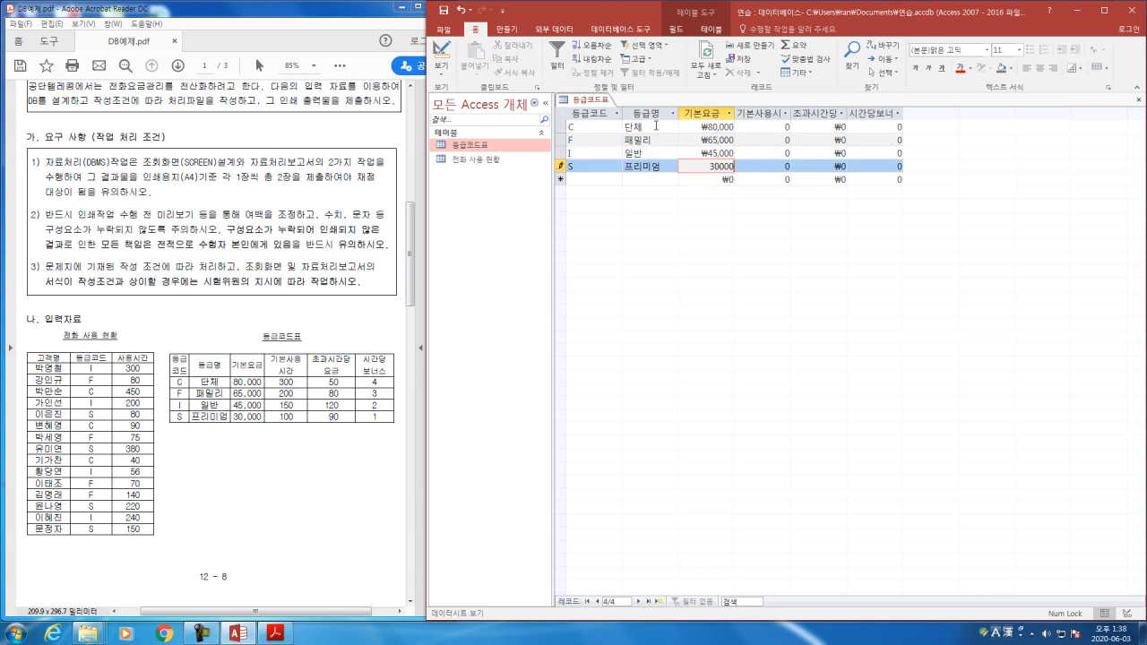
Step: Widen the 기본사용시간 column to show its full name and enter 300, 200, 150 and 100 for C, F, I and S
left_click(774, 127)
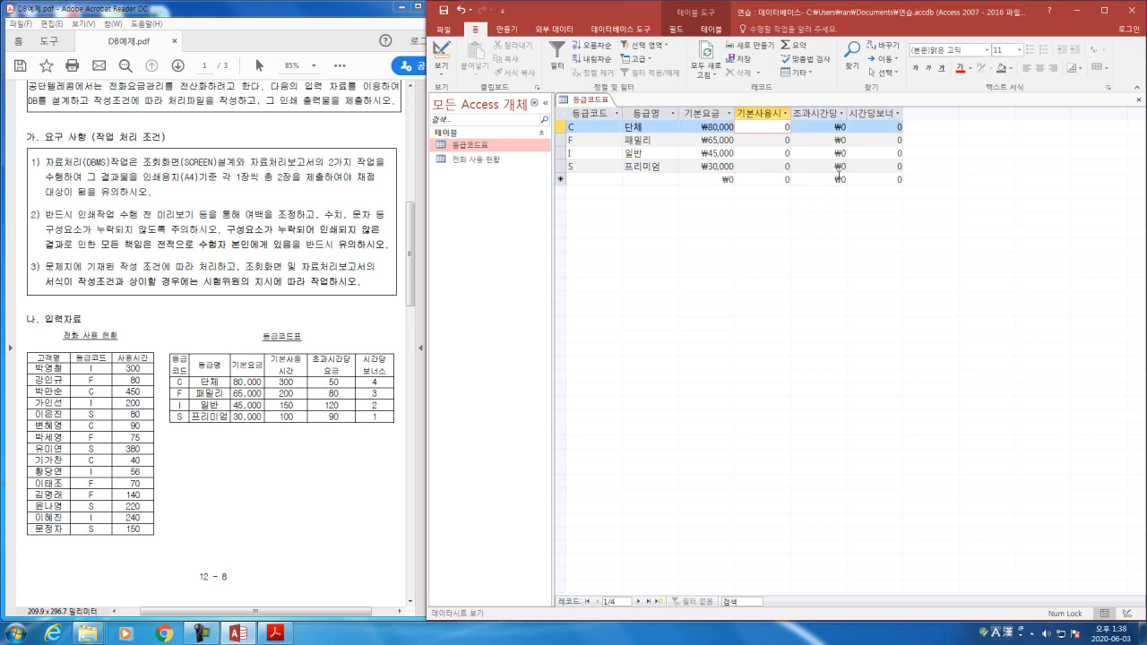
left_click_drag(791, 114, 806, 108)
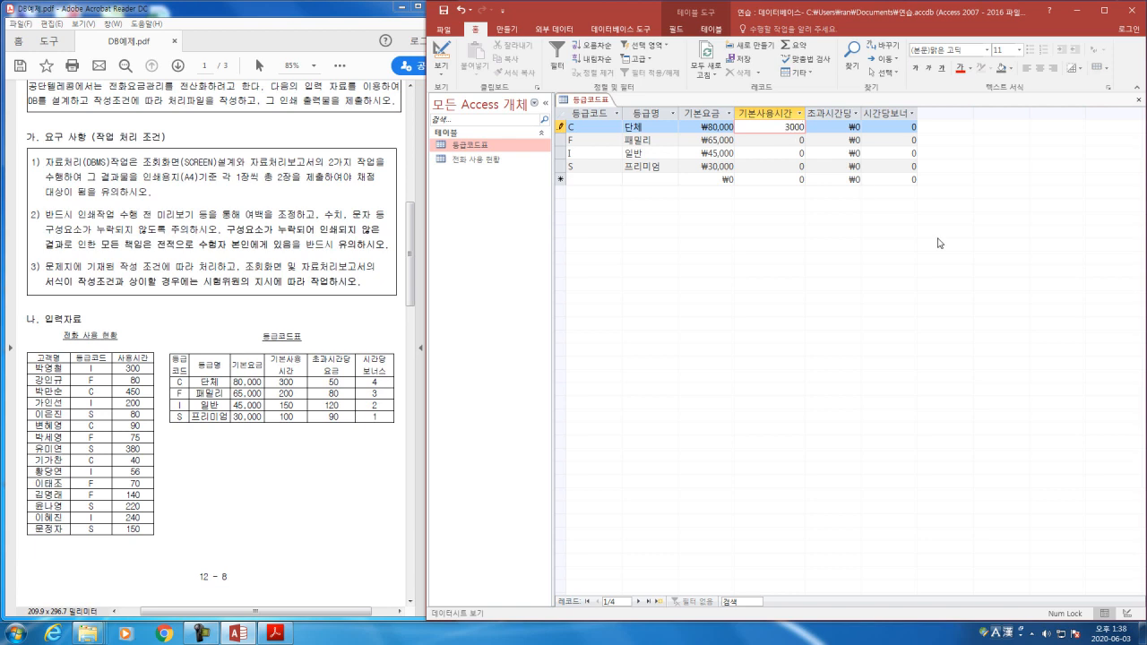
type("300")
key("Down")
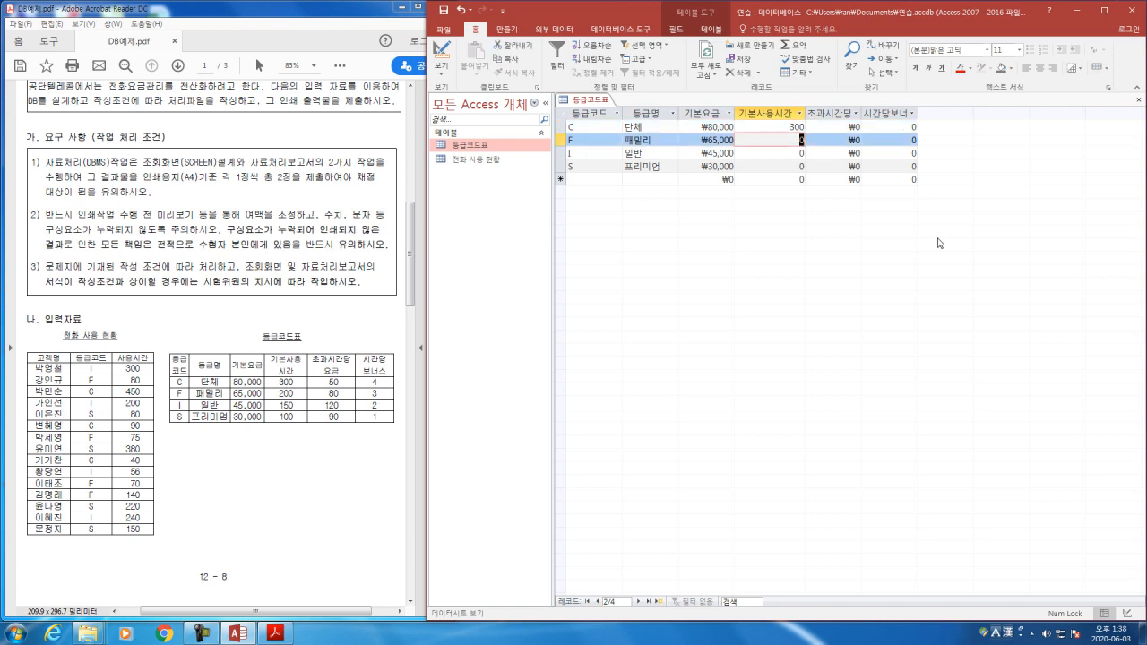
type("200")
key("Down")
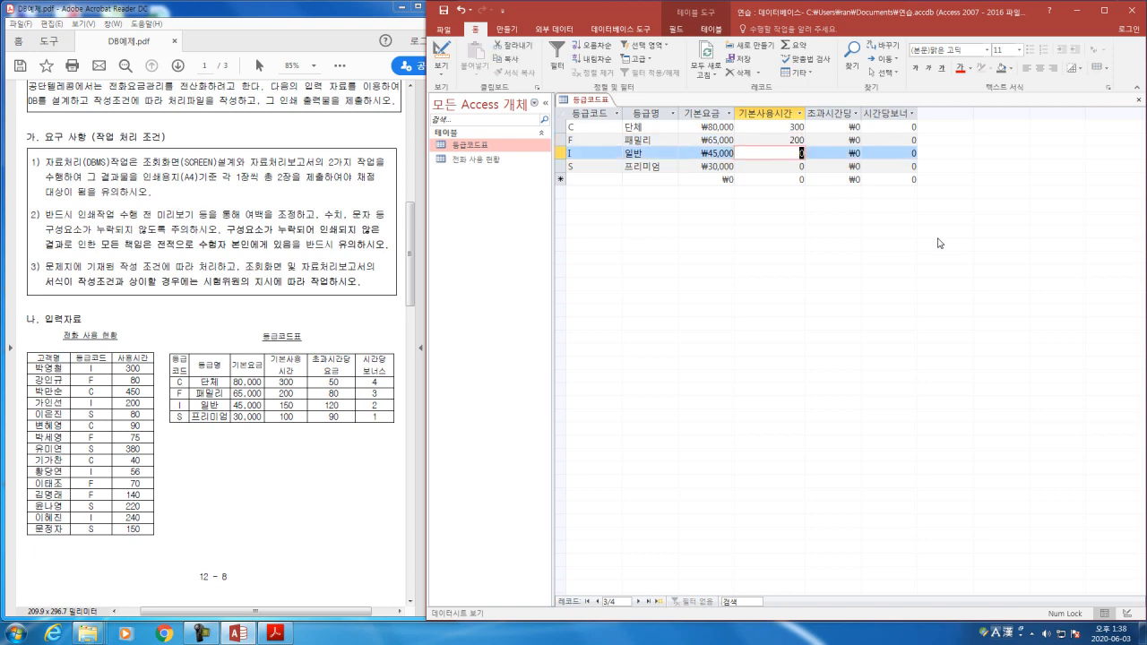
type("150")
key("Down")
type("100")
Step: Enter the 초과시간당요금 values 50, 80, 120 and 90 for the C, F, I and S records
key("Tab")
key("Up")
key("Up")
key("Up")
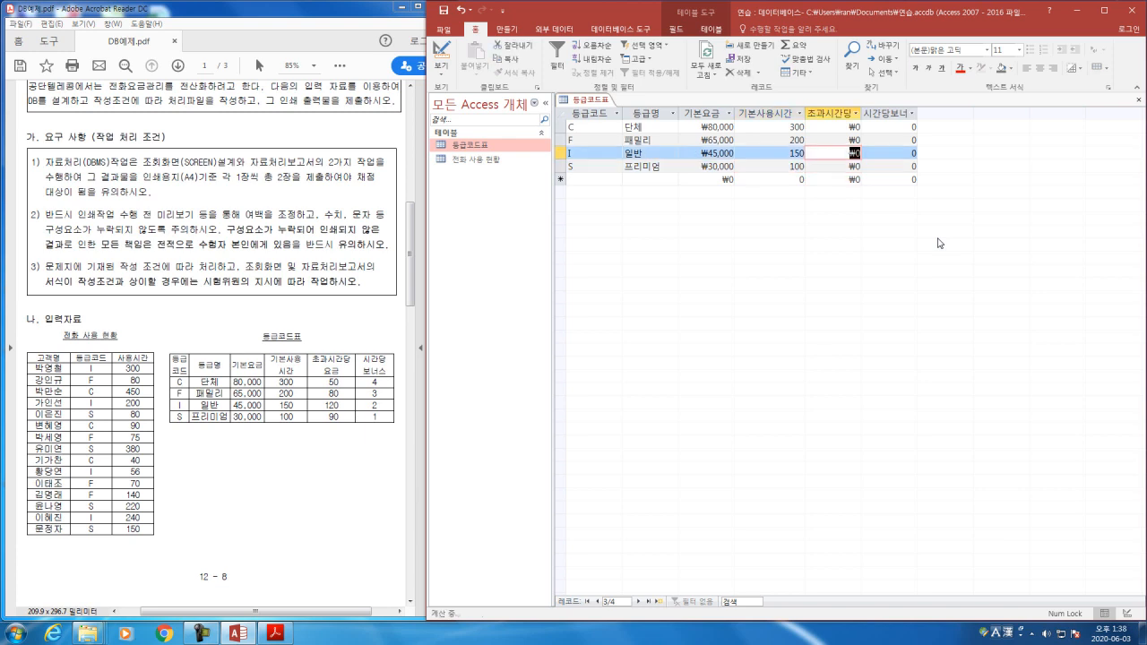
type("50")
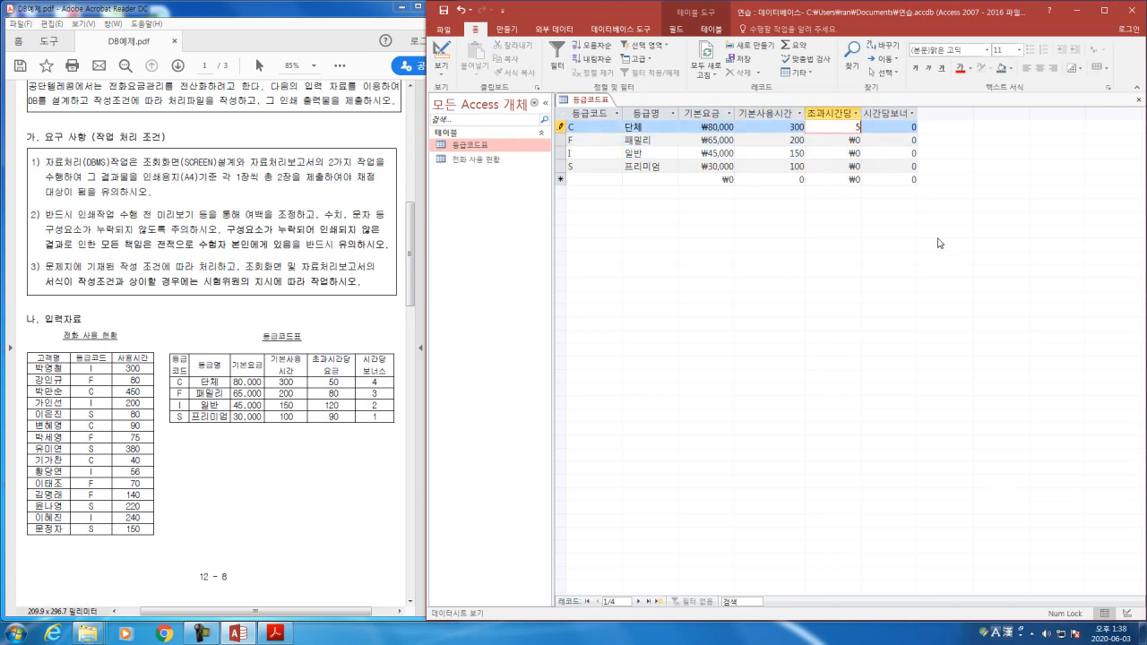
key("Down")
type("8")
key("Down")
type("120")
key("Down")
type("90")
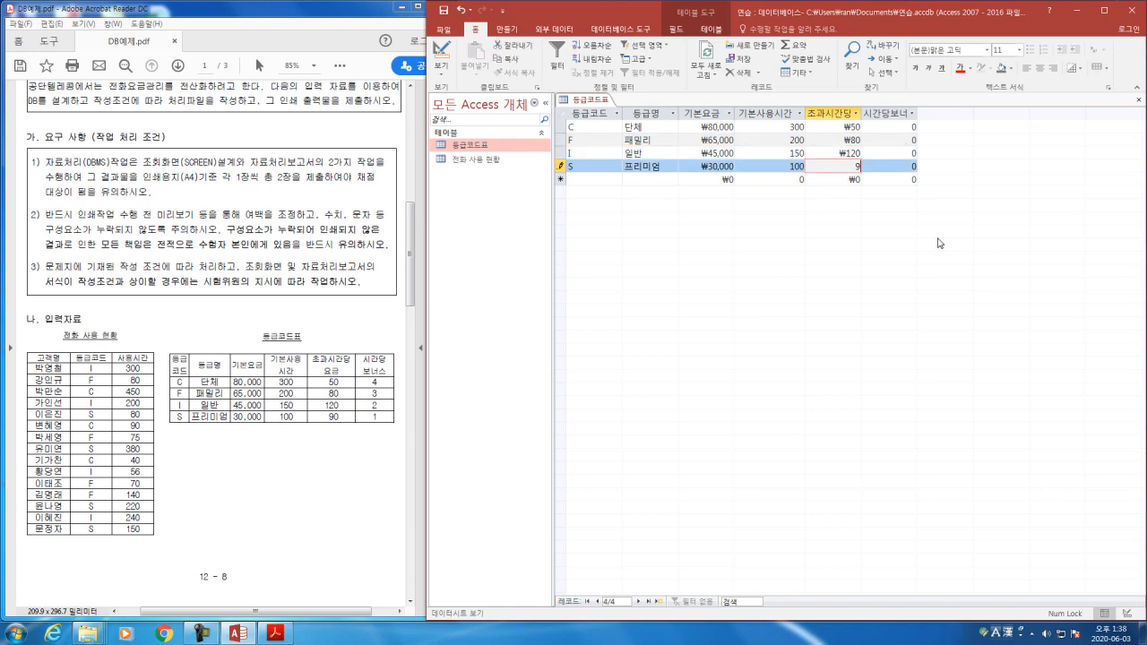
Step: Enter the 시간당보너스 values 4, 3, 2 and 1 for the C, F, I and S records
key("Tab")
key("Up")
key("Up")
key("Up")
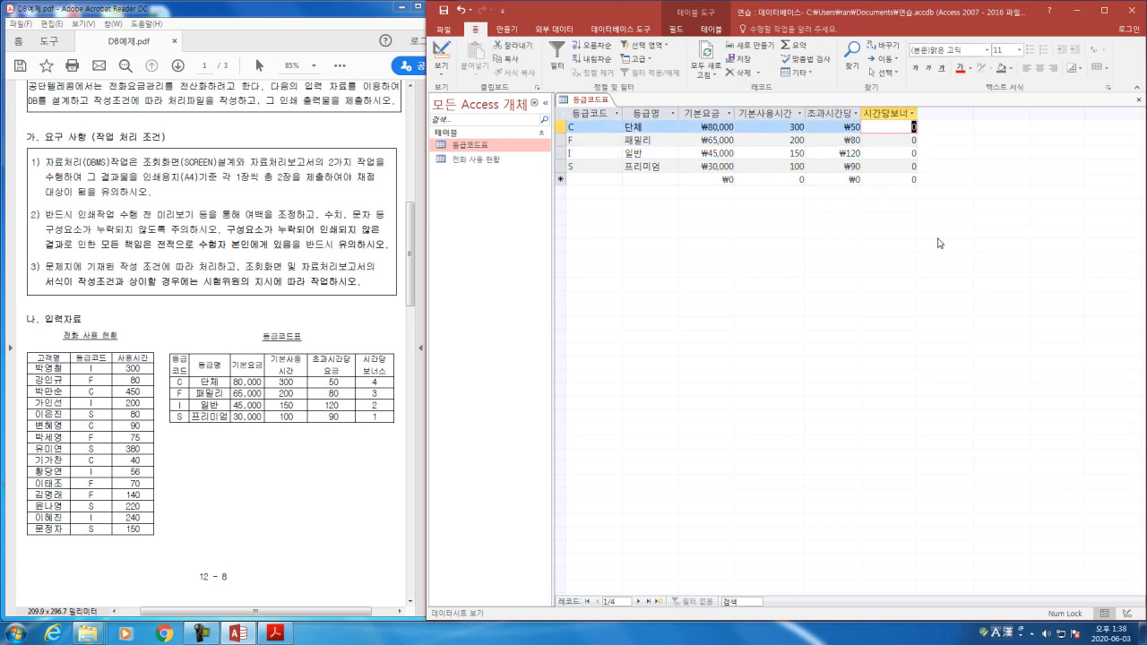
type("4")
key("Down")
type("3")
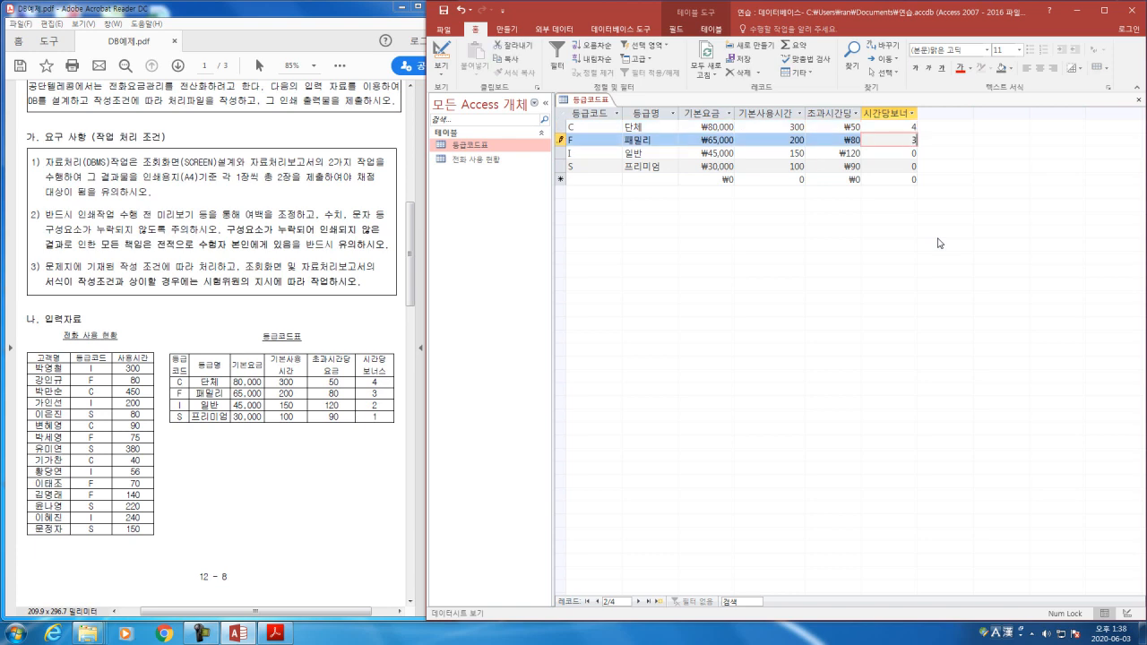
key("Down")
type("2")
key("Down")
type("1")
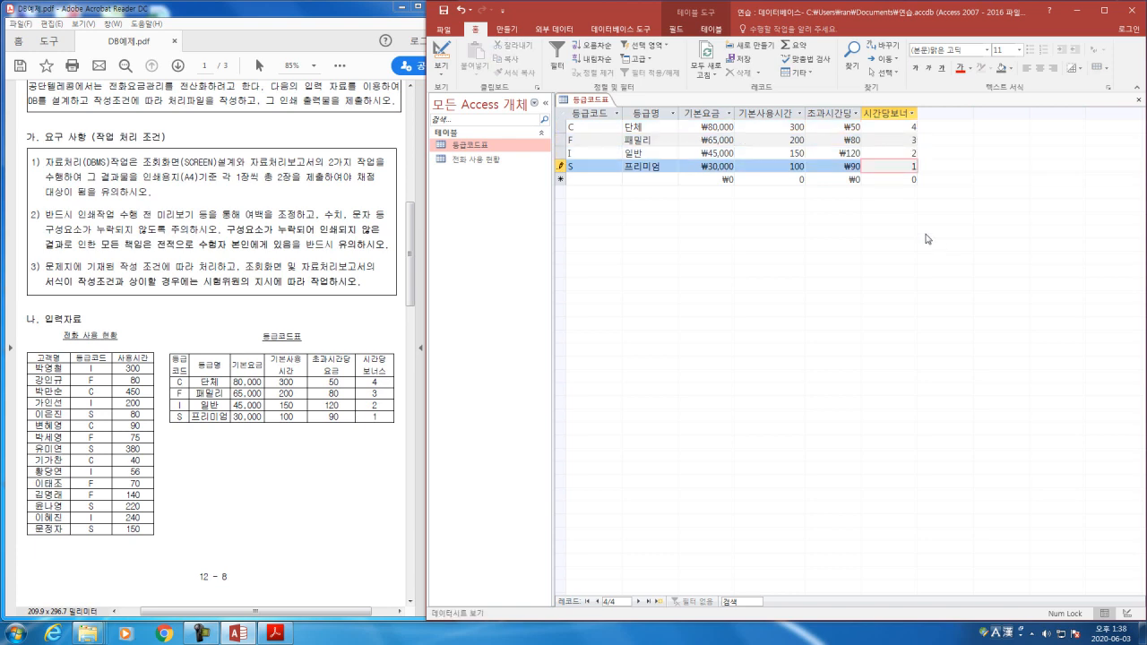
Step: Review the C record's values in 등급코드표, then open the 전화 사용 현황 table and compare the two tables' records
left_click(879, 130)
left_click(701, 128)
left_click(767, 128)
left_click(831, 128)
left_click(900, 129)
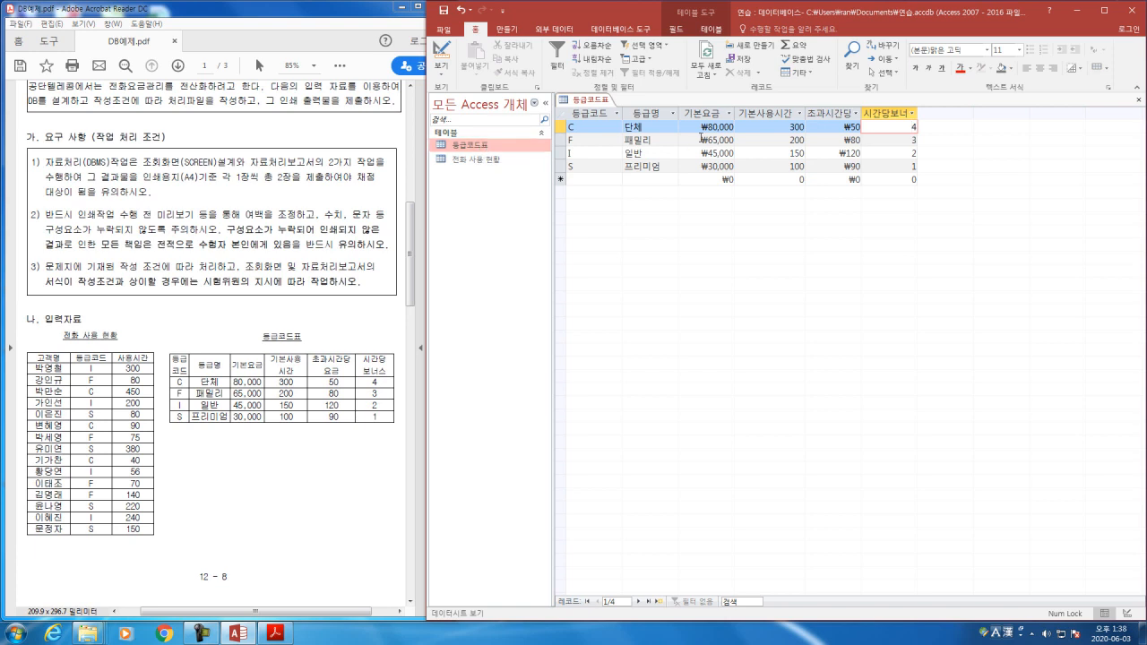
double_click(466, 166)
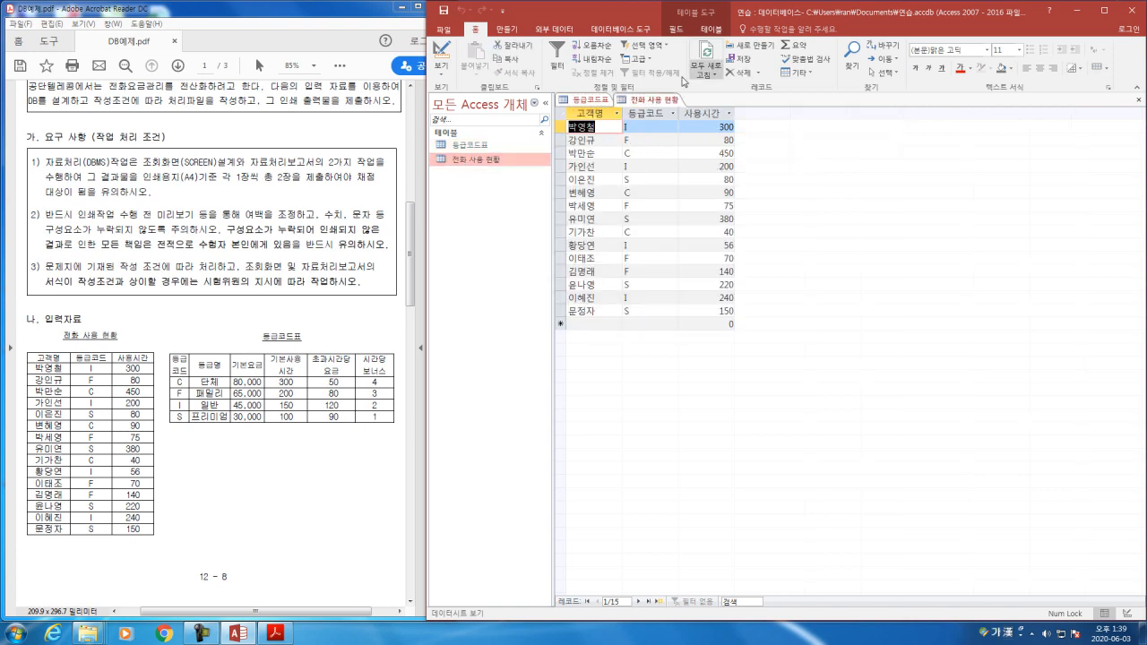
left_click(658, 102)
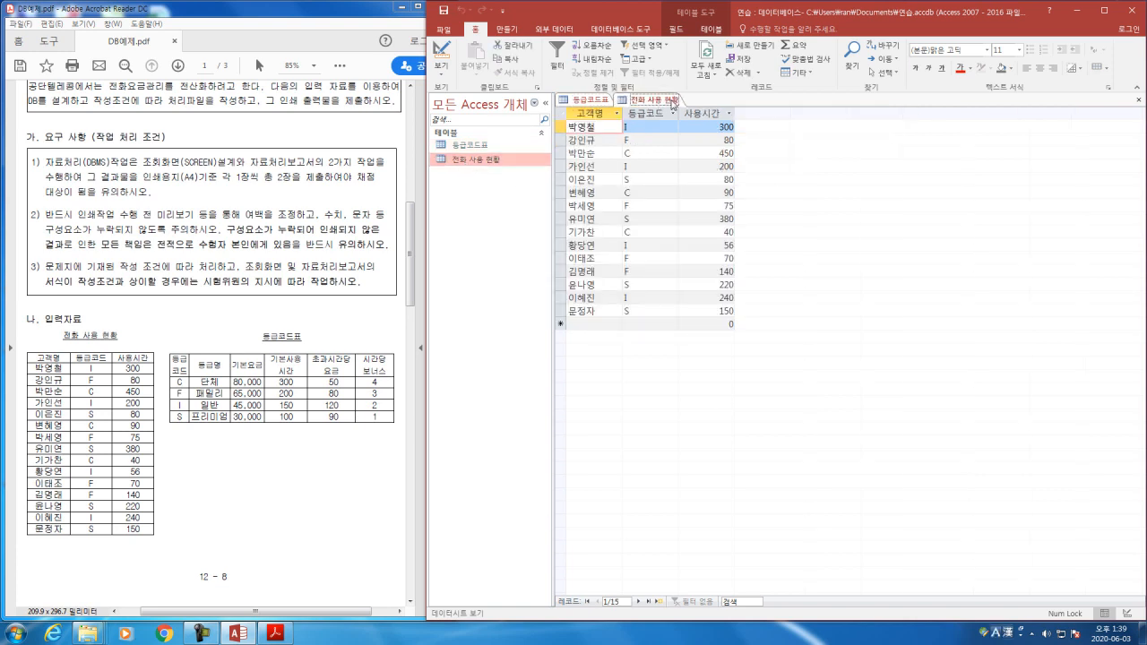
left_click(585, 100)
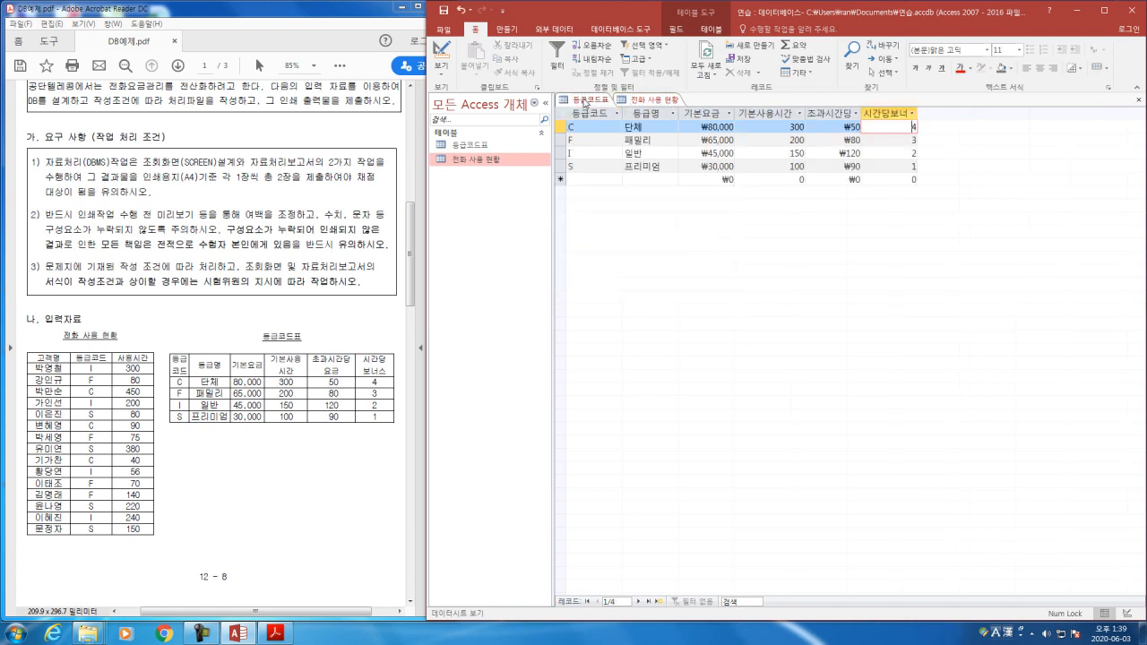
left_click(645, 100)
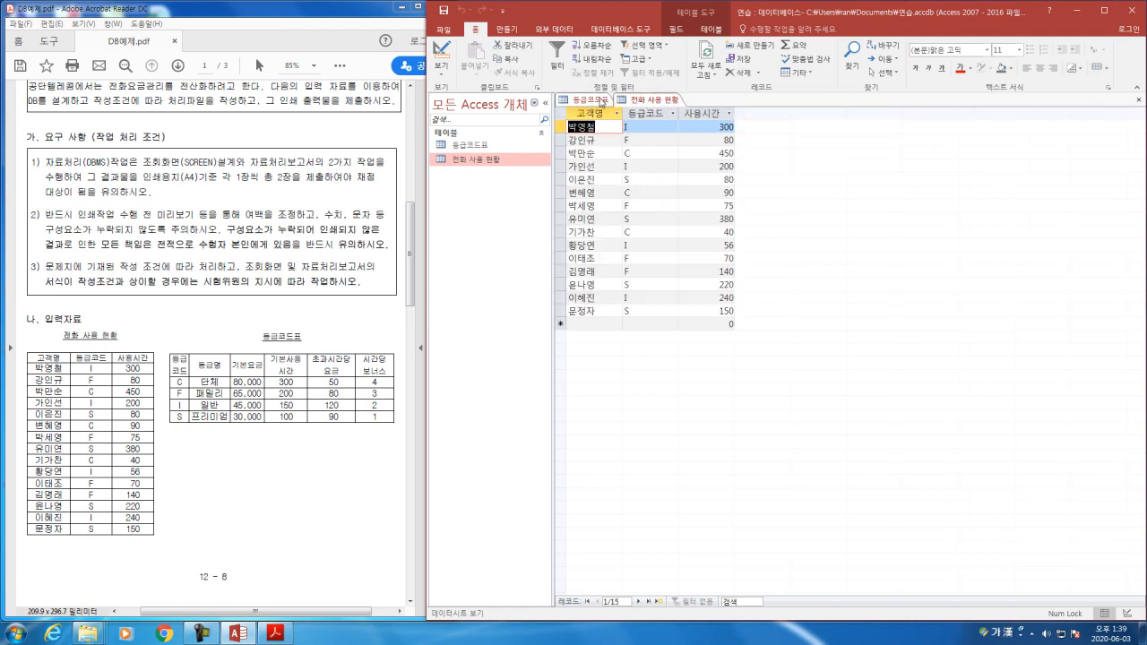
left_click(598, 102)
left_click(647, 101)
left_click(598, 102)
left_click(655, 104)
left_click(605, 103)
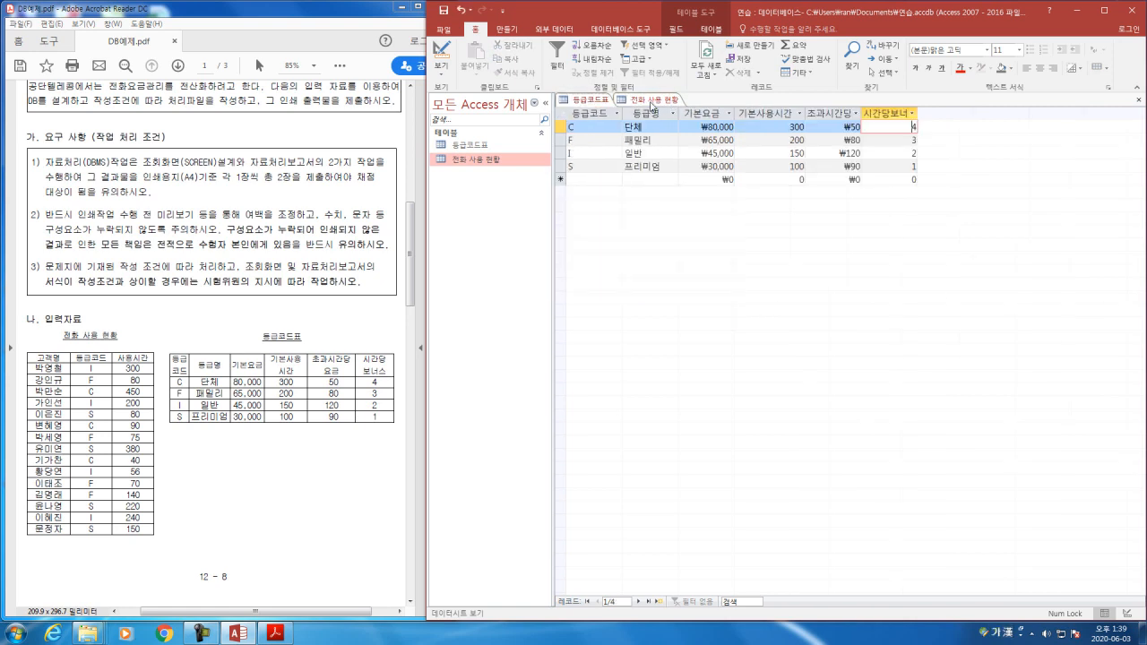
left_click(650, 104)
Step: Close both tables, saving the 등급코드표 layout changes, and reopen 전화 사용 현황 and 등급코드표
left_click(1139, 99)
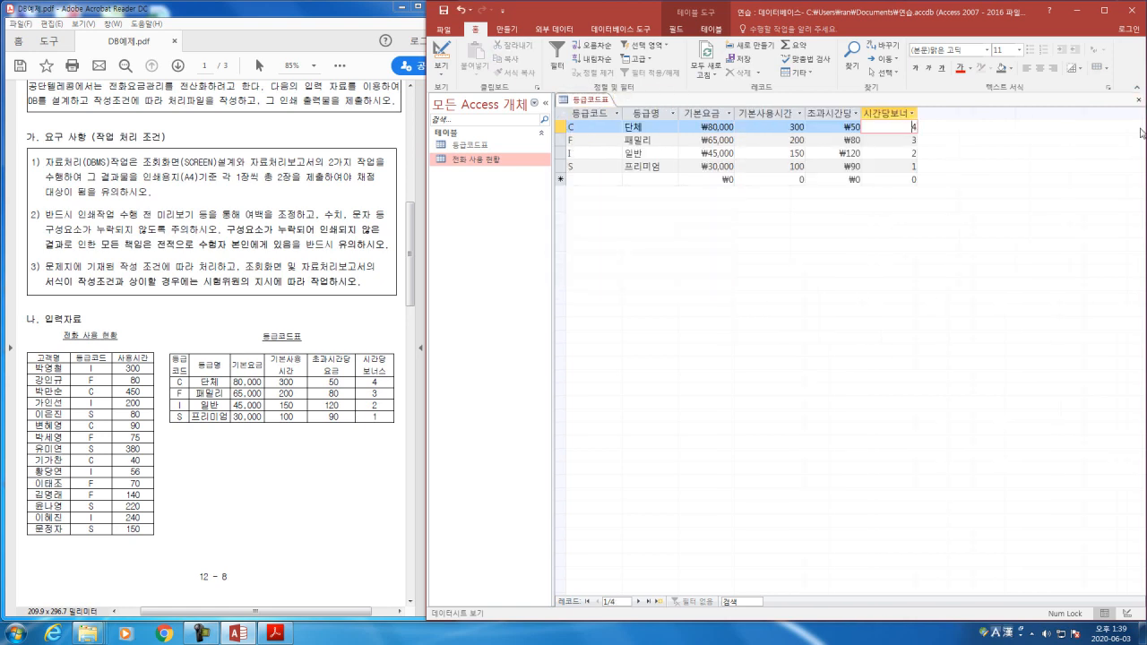
left_click(1138, 100)
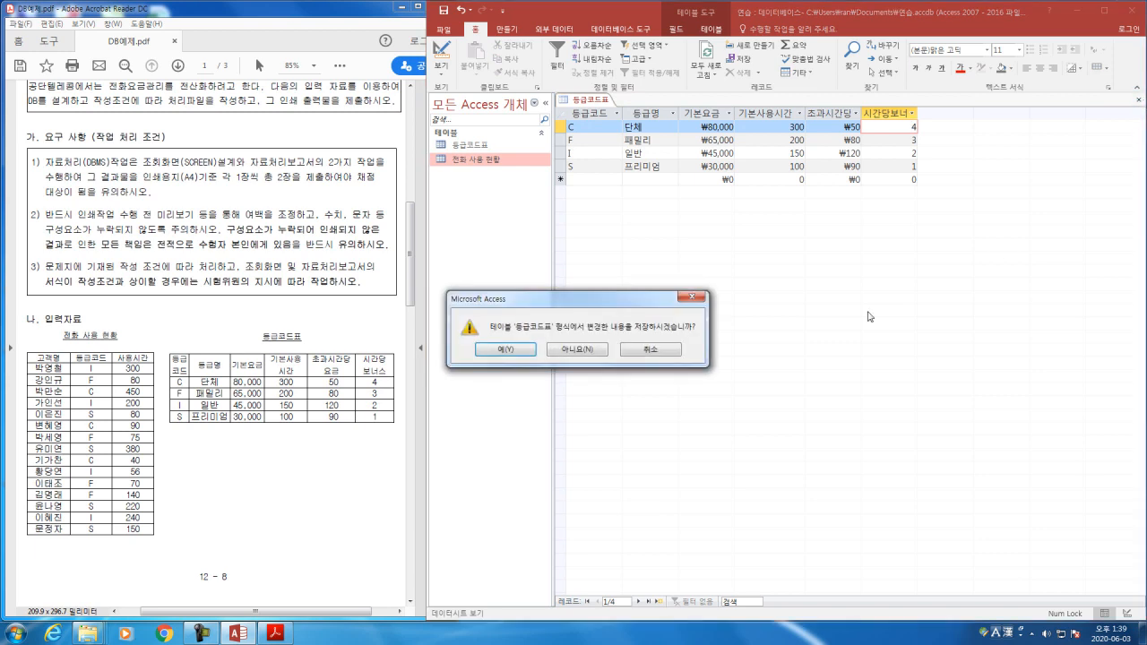
left_click(512, 346)
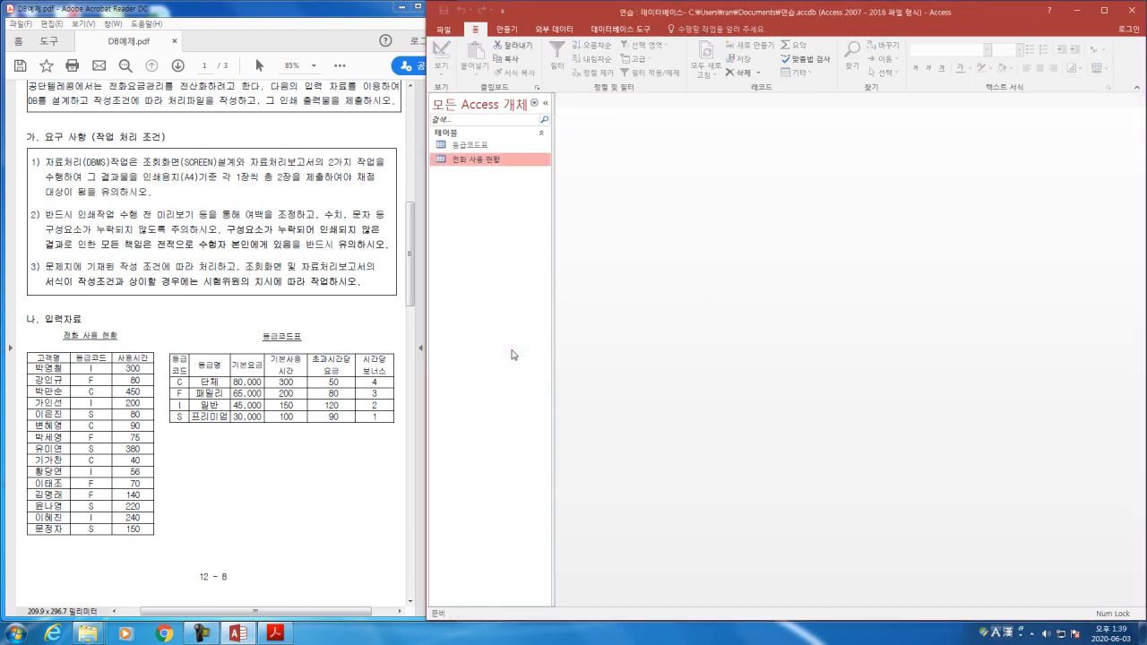
double_click(484, 159)
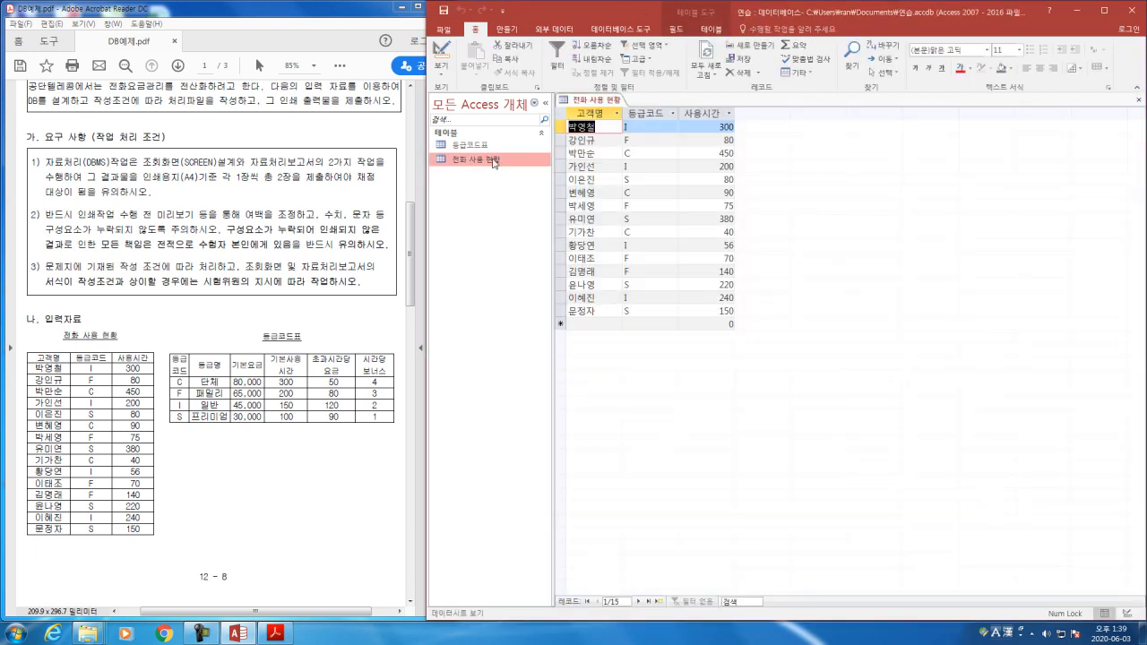
double_click(480, 147)
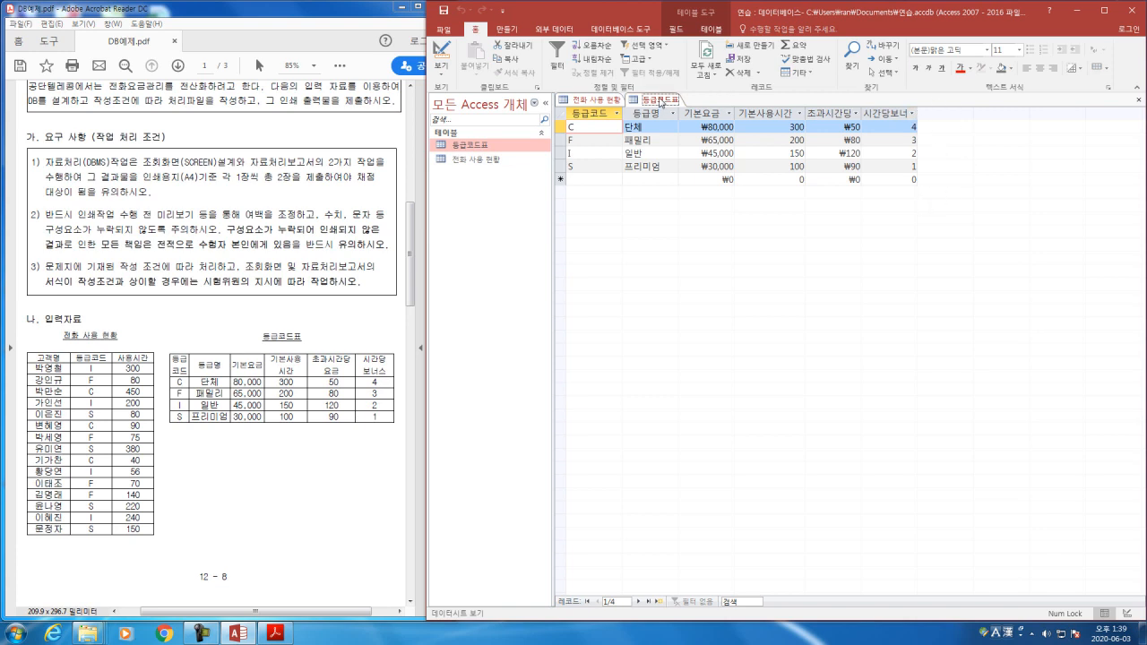
Step: Examine the 등급코드표 field names and data types in Design View, returning to Datasheet View
left_click(441, 72)
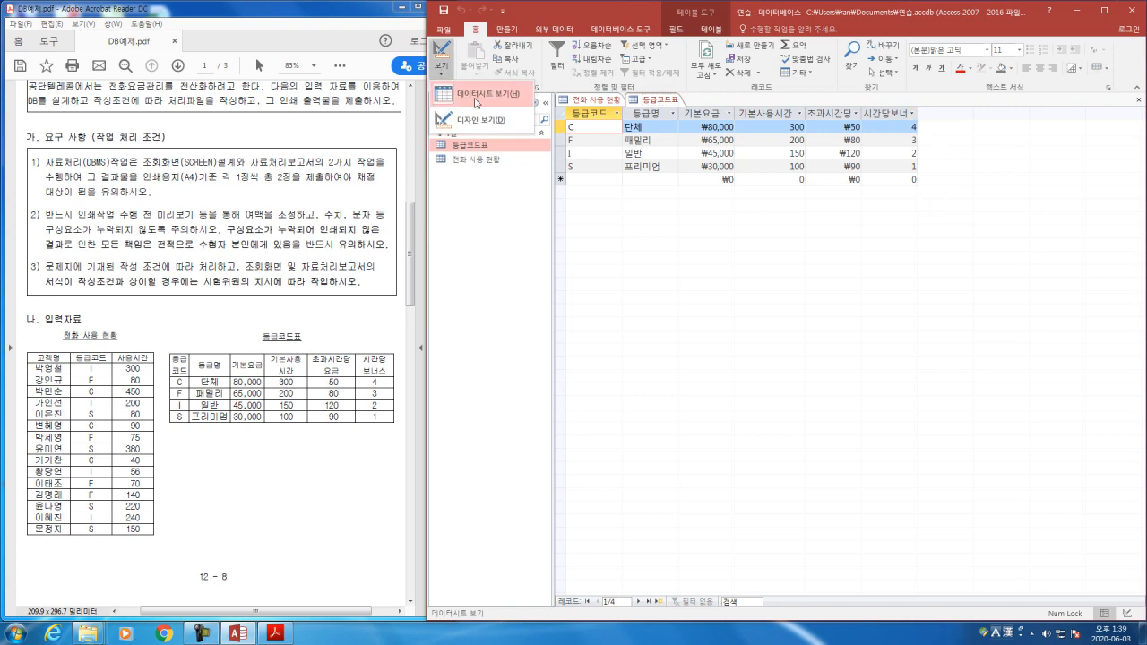
left_click(479, 121)
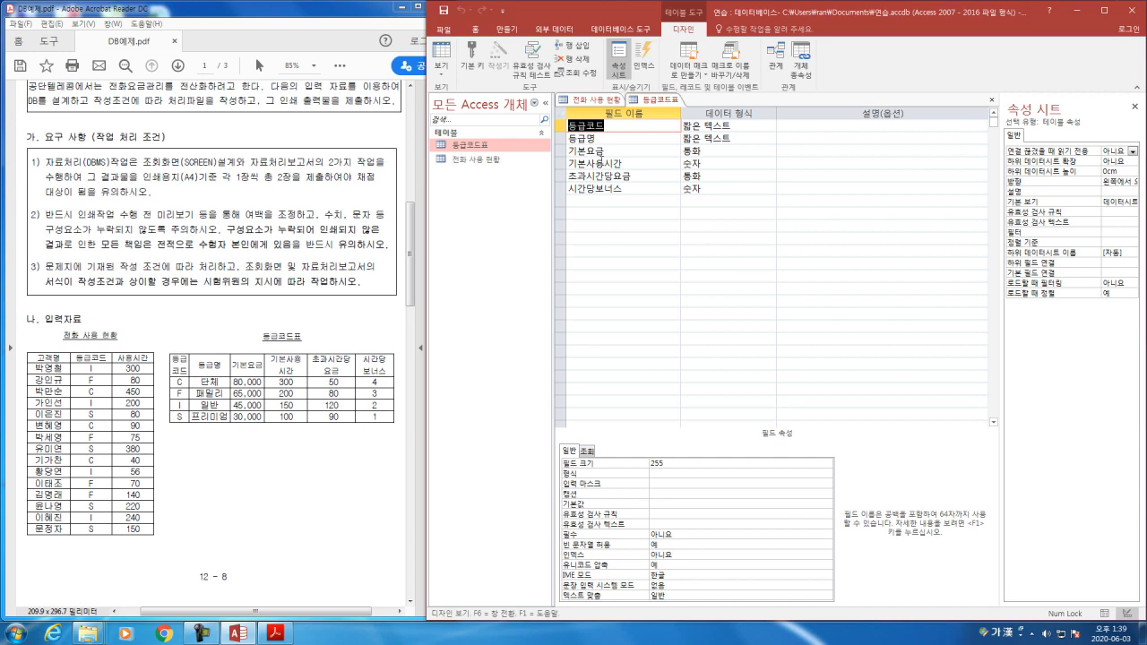
left_click(441, 71)
left_click(495, 101)
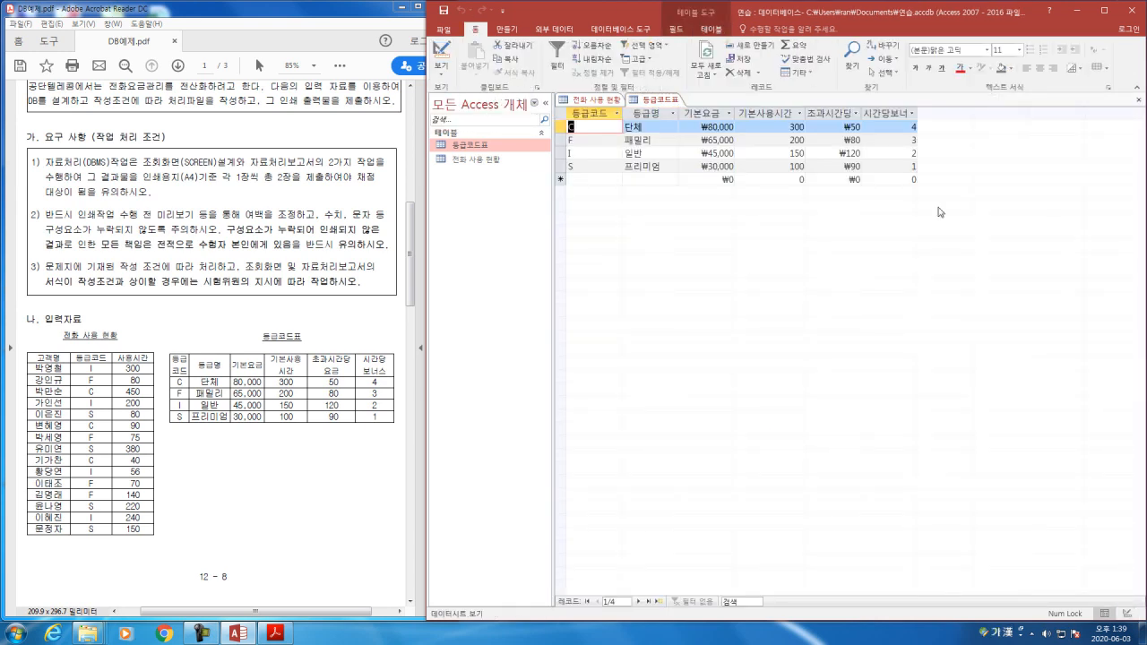
left_click(441, 70)
left_click(465, 122)
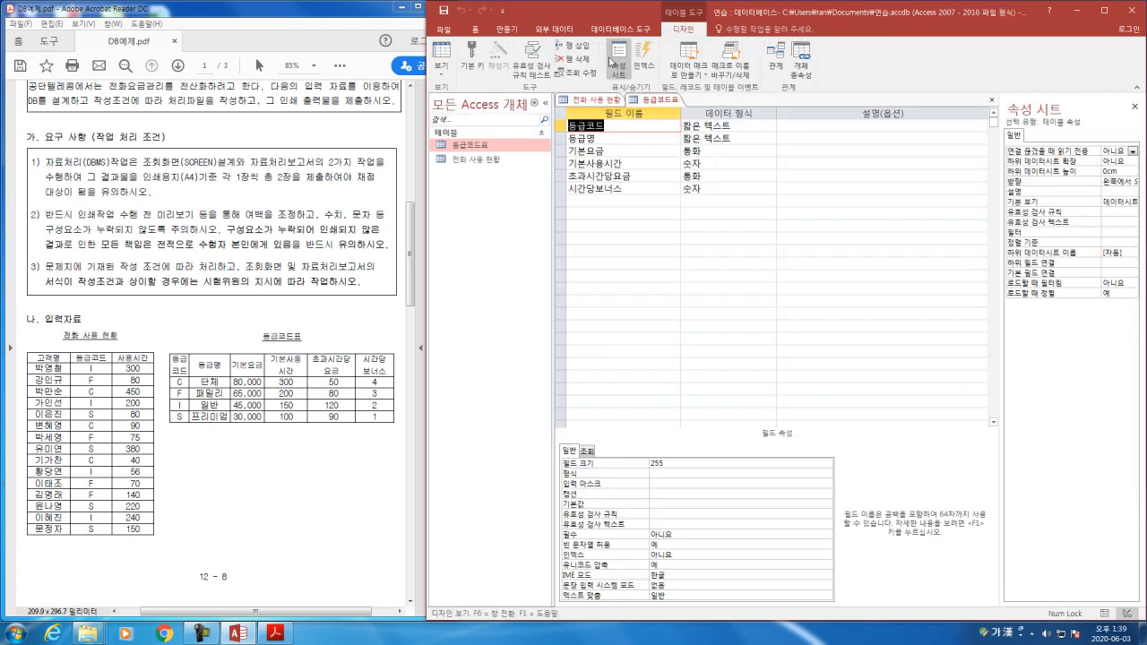
left_click(446, 82)
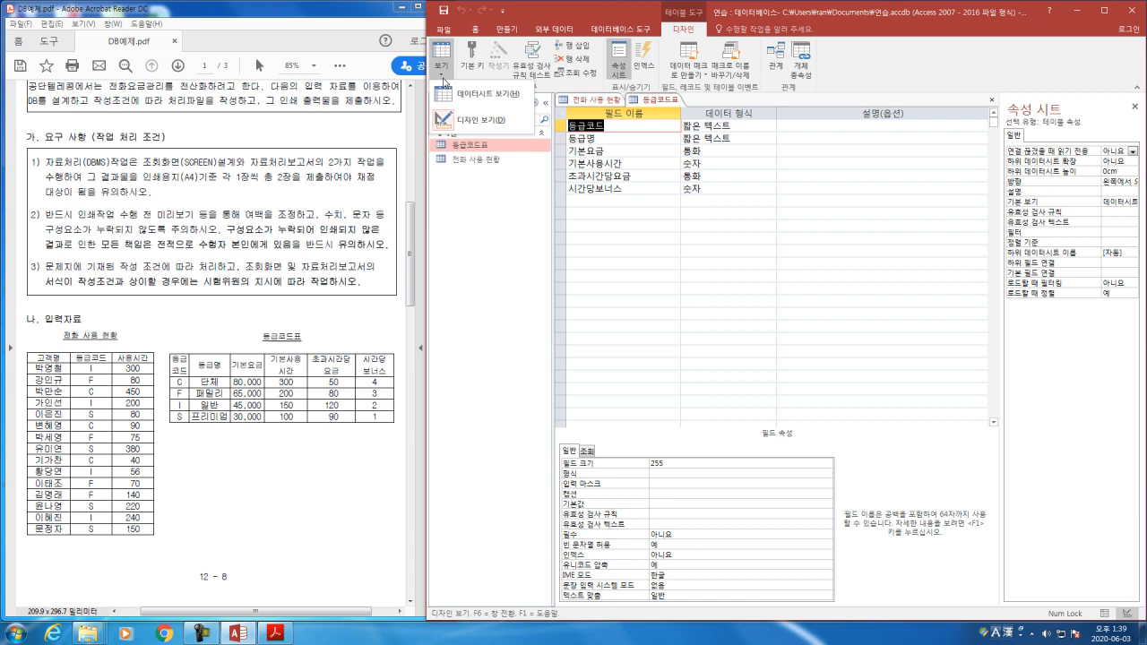
left_click(498, 101)
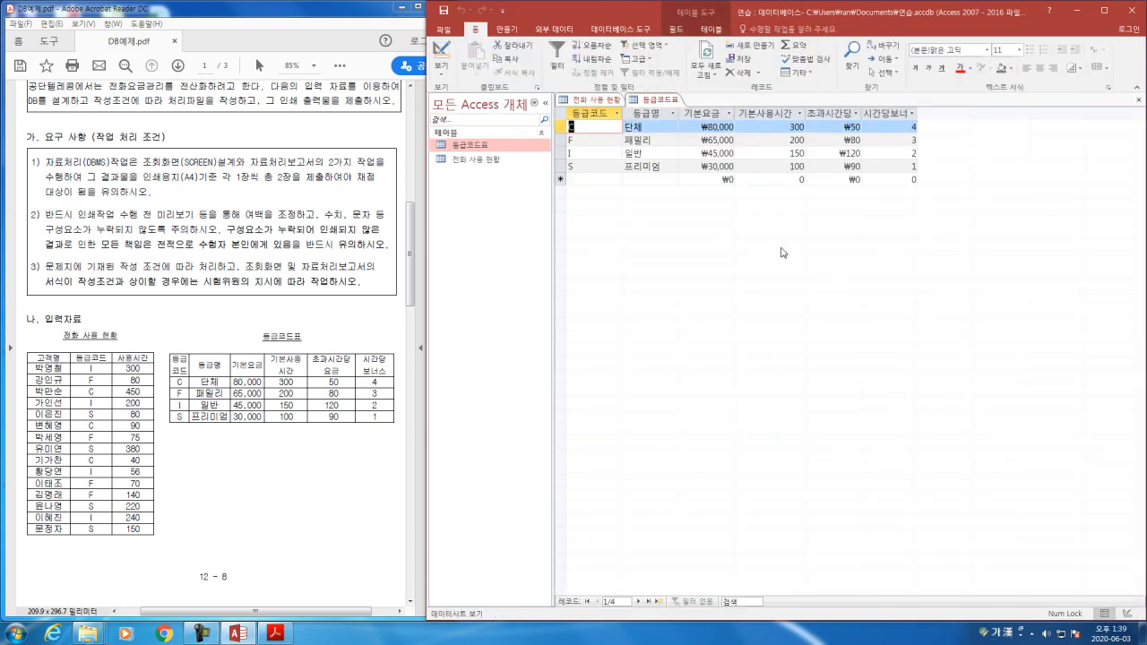
Step: Examine the 전화 사용 현황 table's fields and data types in Design View and return to its datasheet
left_click(596, 100)
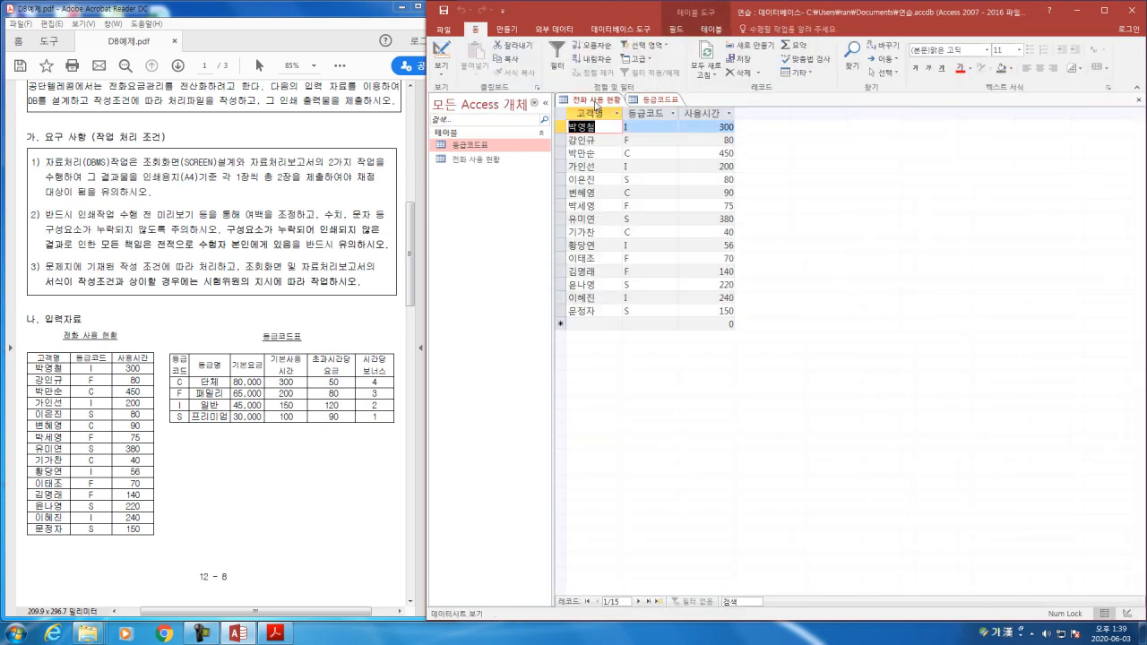
left_click(442, 70)
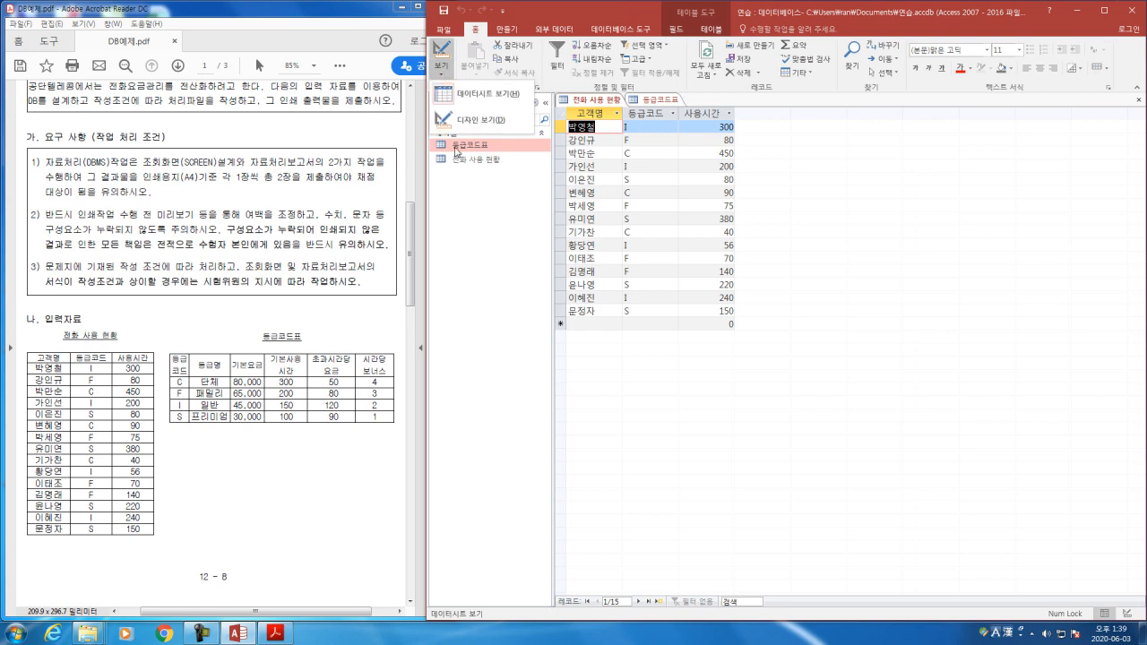
left_click(467, 124)
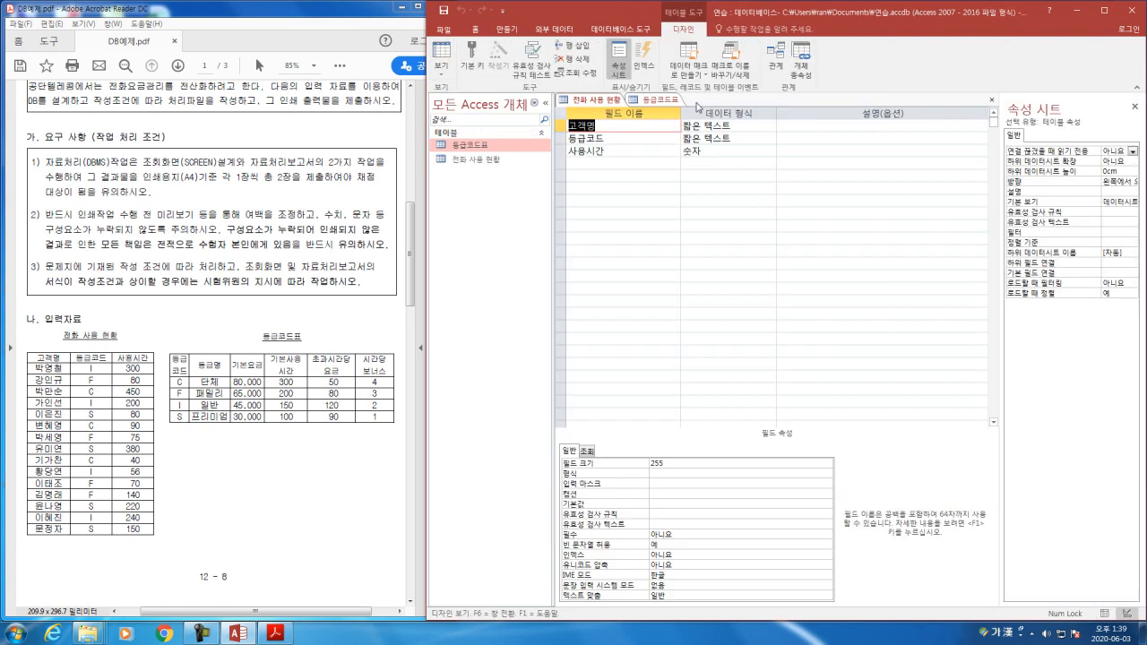
left_click(442, 70)
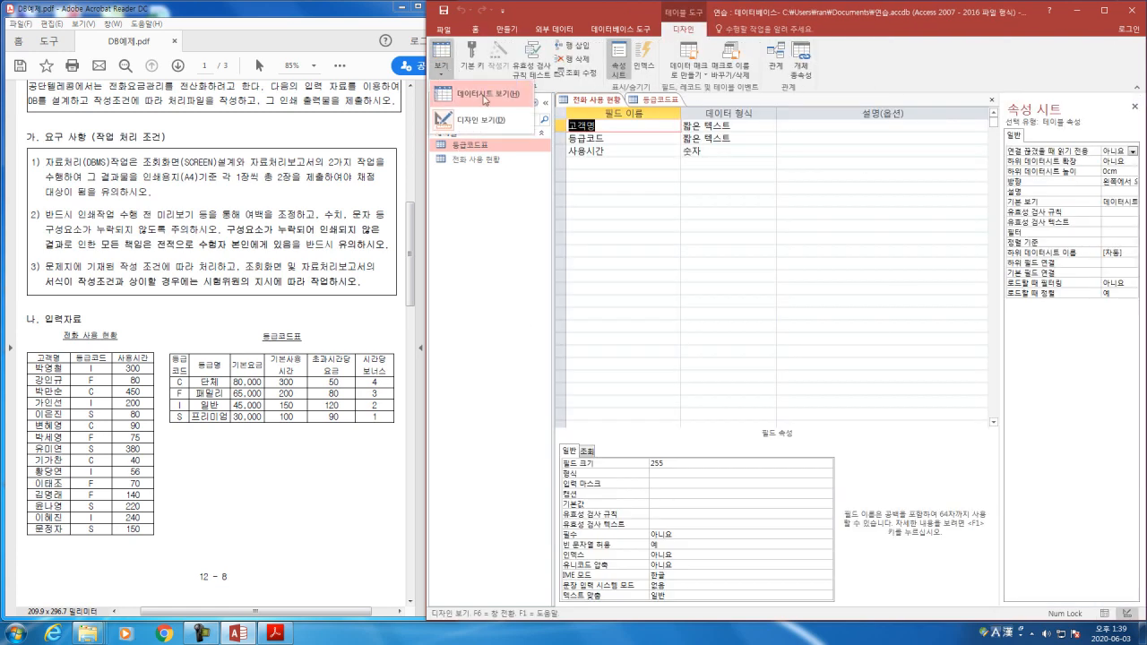
left_click(467, 95)
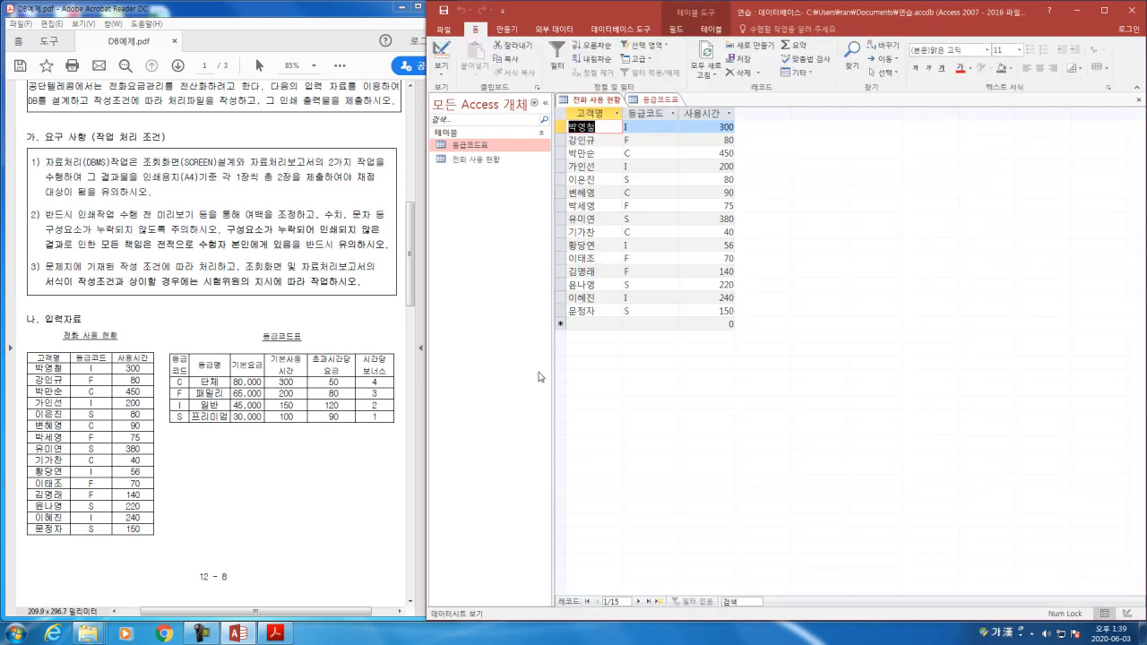